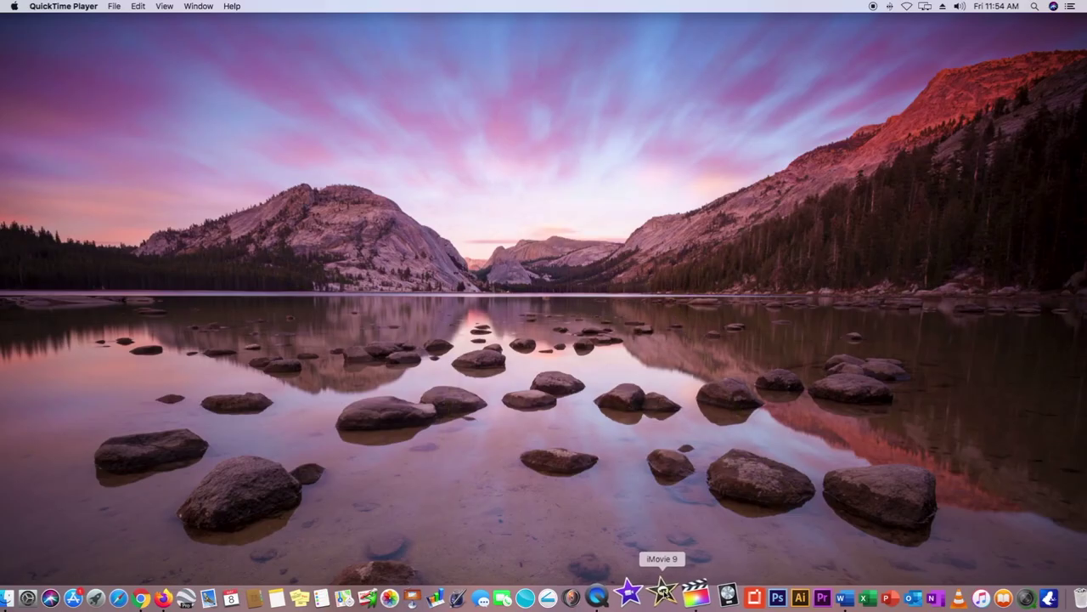
Step: Launch iMovie 9 and start a new project titled with the creator's first name plus "Movie"
left_click(663, 587)
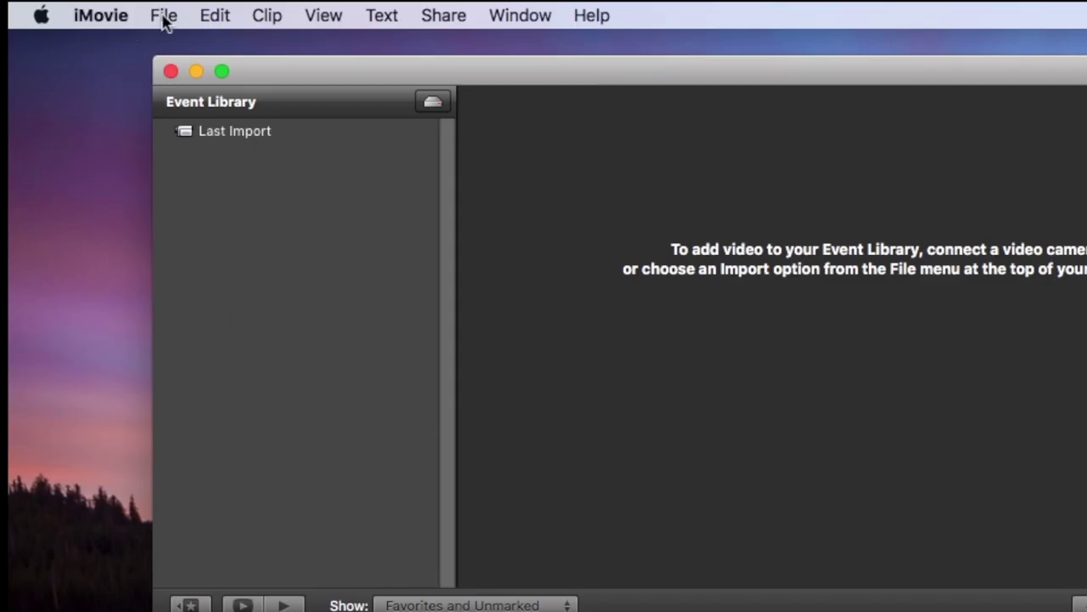
left_click(164, 18)
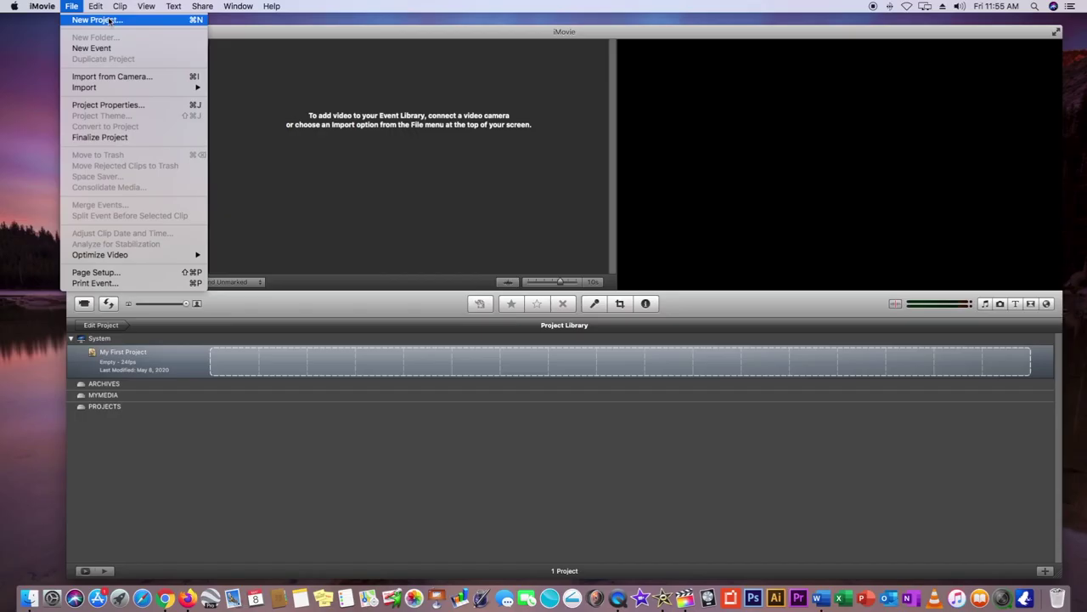
left_click(109, 20)
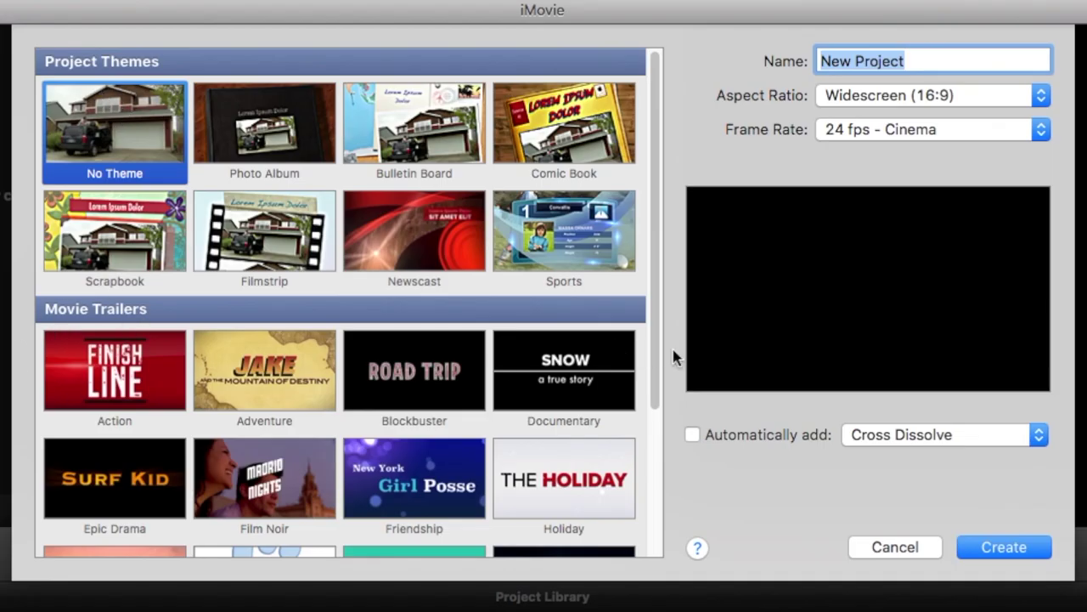
left_click_drag(652, 353, 650, 286)
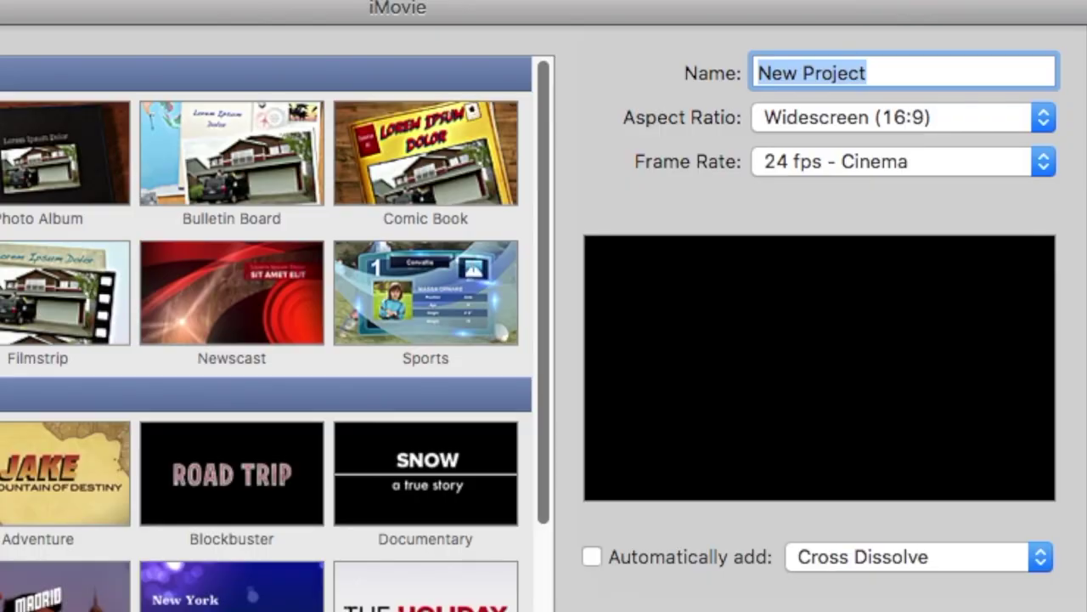
type("Mike's Movie")
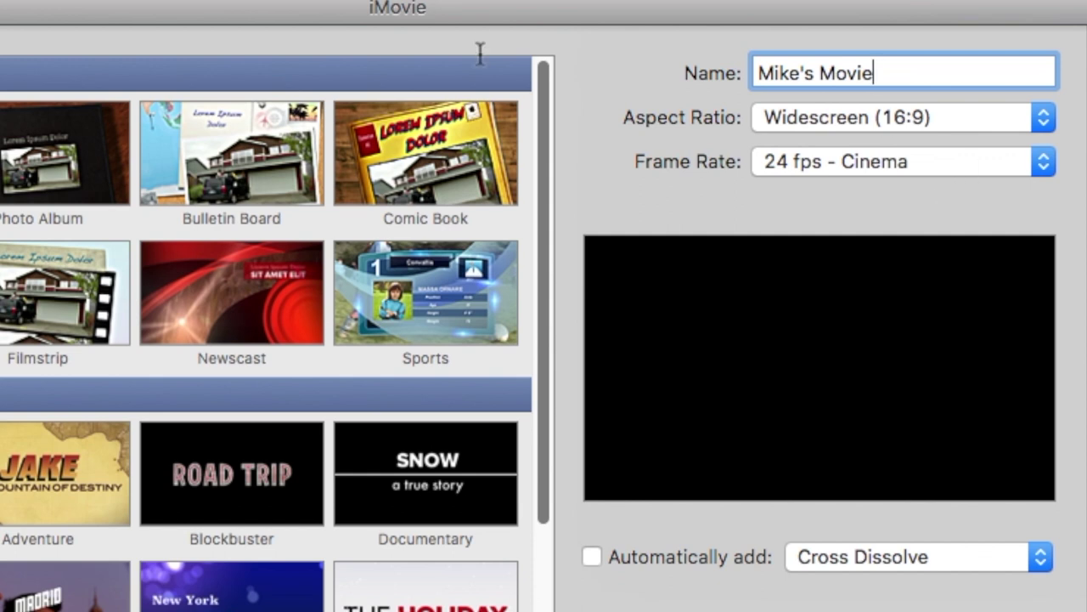
Step: Choose the Widescreen (16:9) aspect ratio for the new project and open the frame rate choices
left_click(1044, 117)
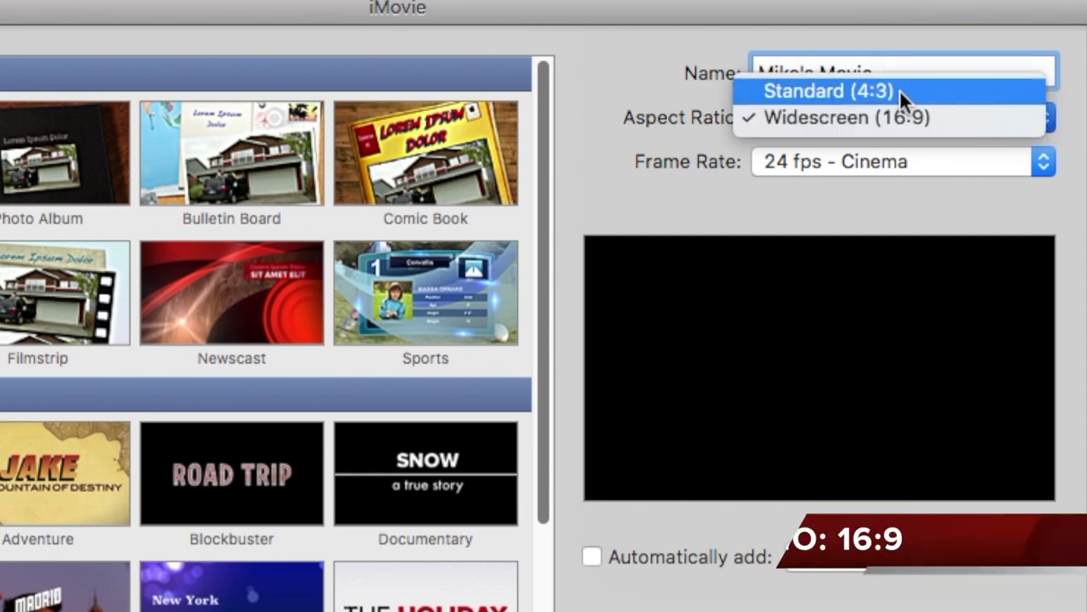
left_click(856, 115)
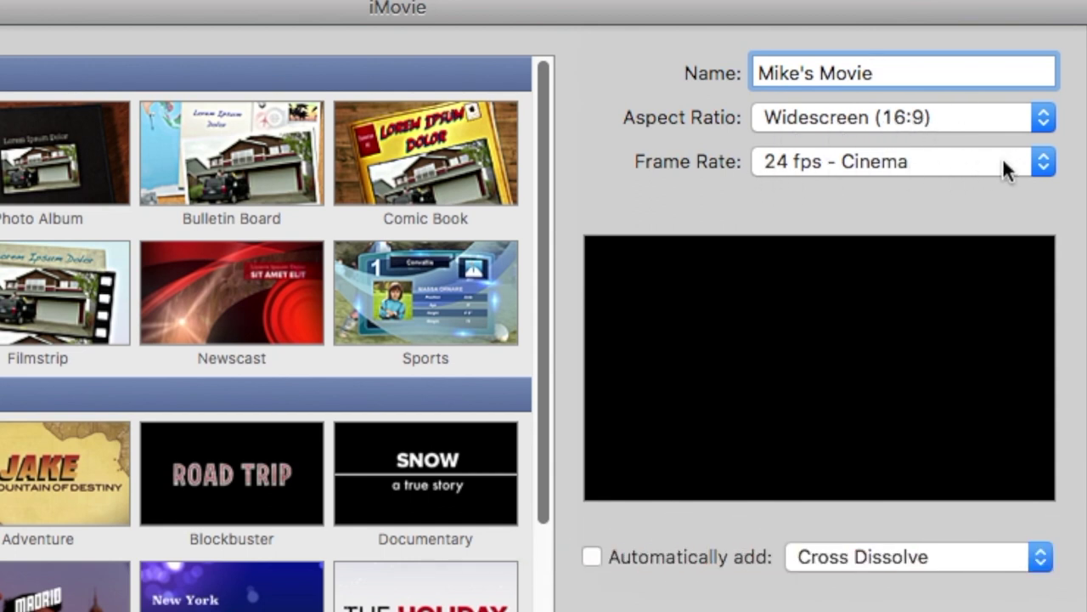
left_click(1044, 163)
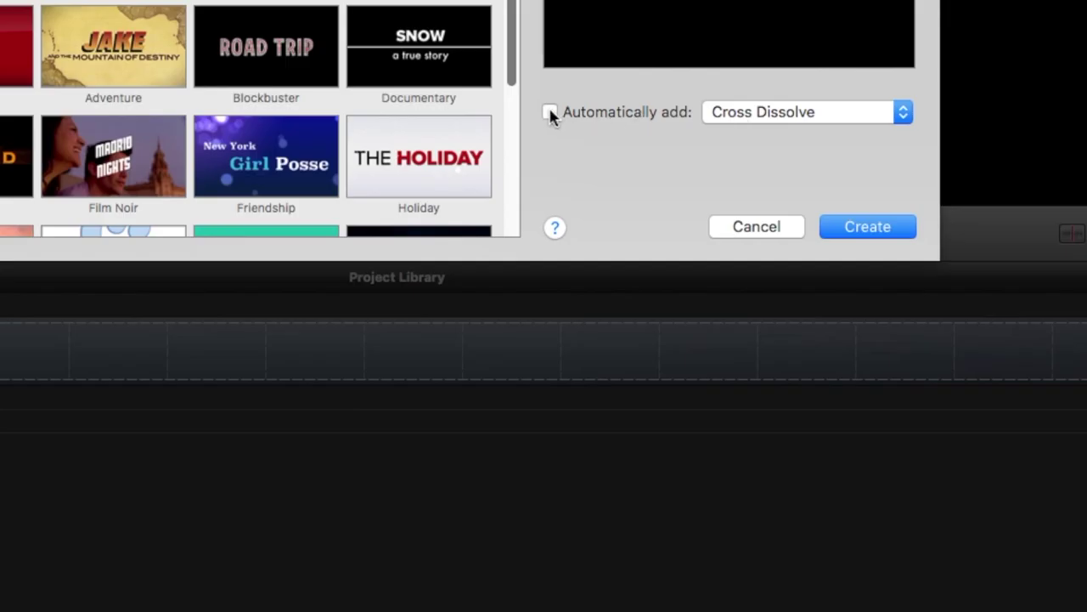
Step: Enable automatically added transitions for the project and choose Cross Dissolve as the transition style
left_click(550, 111)
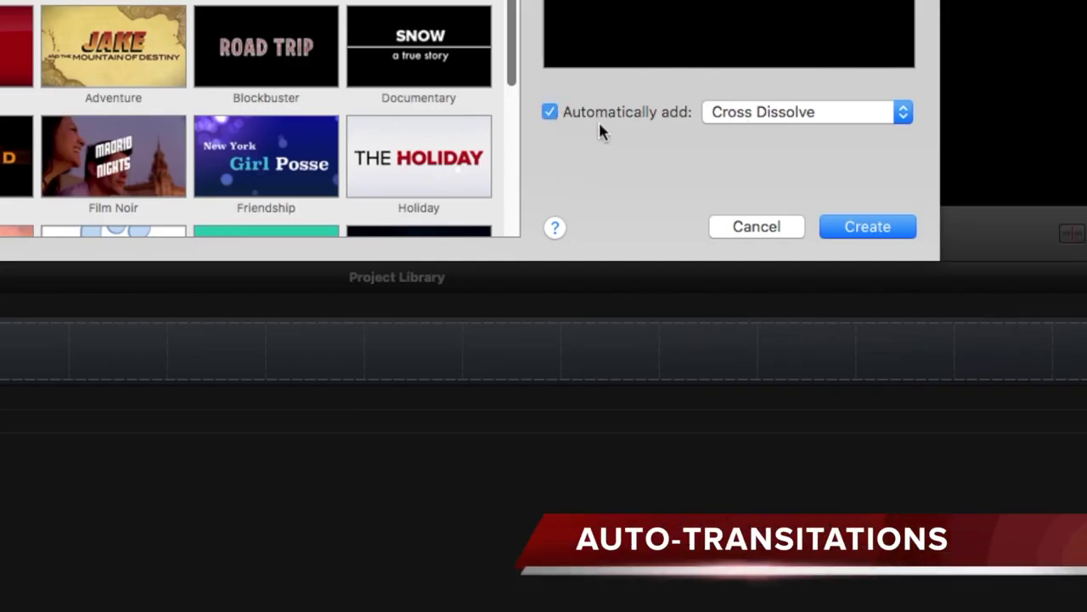
left_click(902, 113)
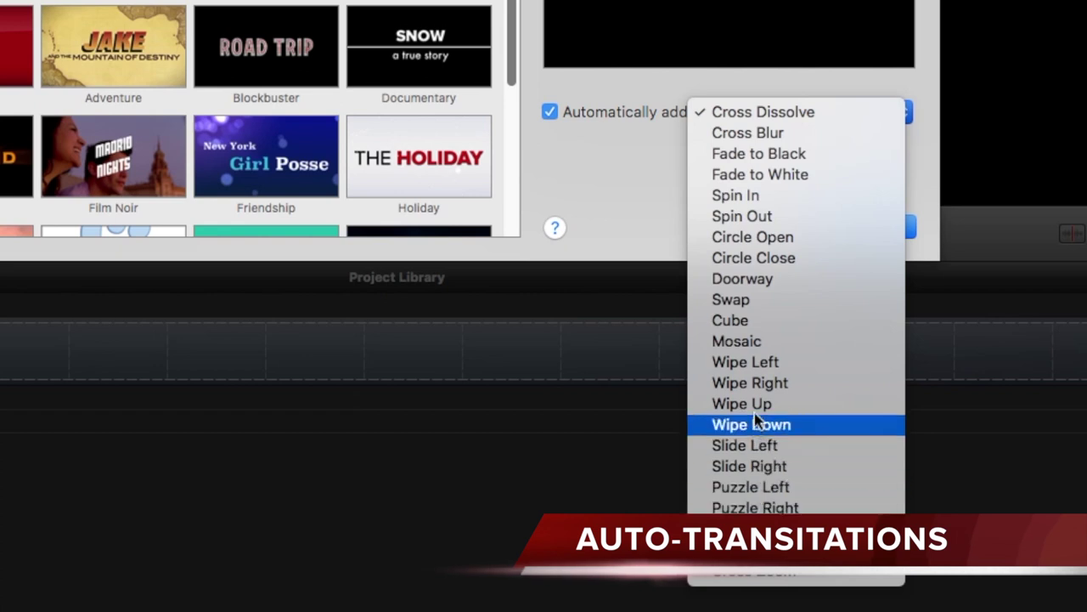
left_click(730, 111)
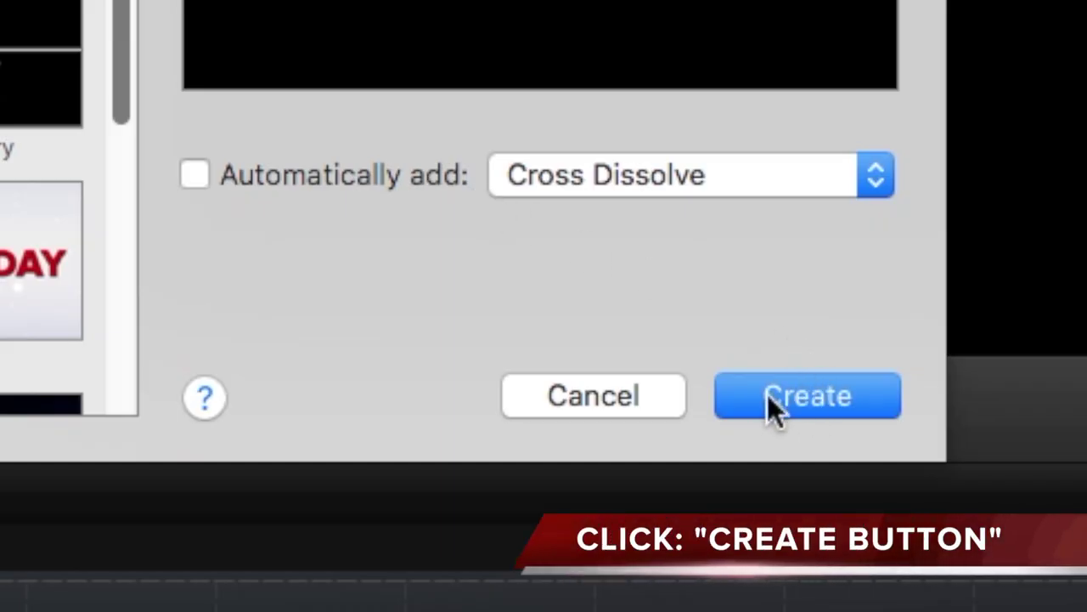
Step: Create the project with automatic transitions turned off
left_click(796, 396)
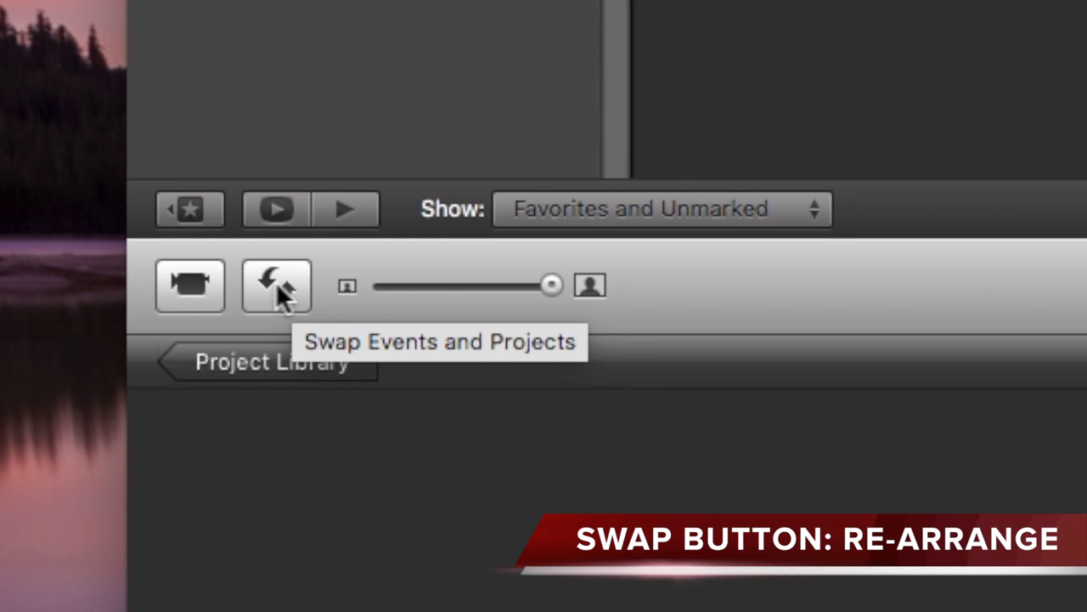
Step: Swap the Events and Projects areas and return them to their original arrangement
left_click(279, 289)
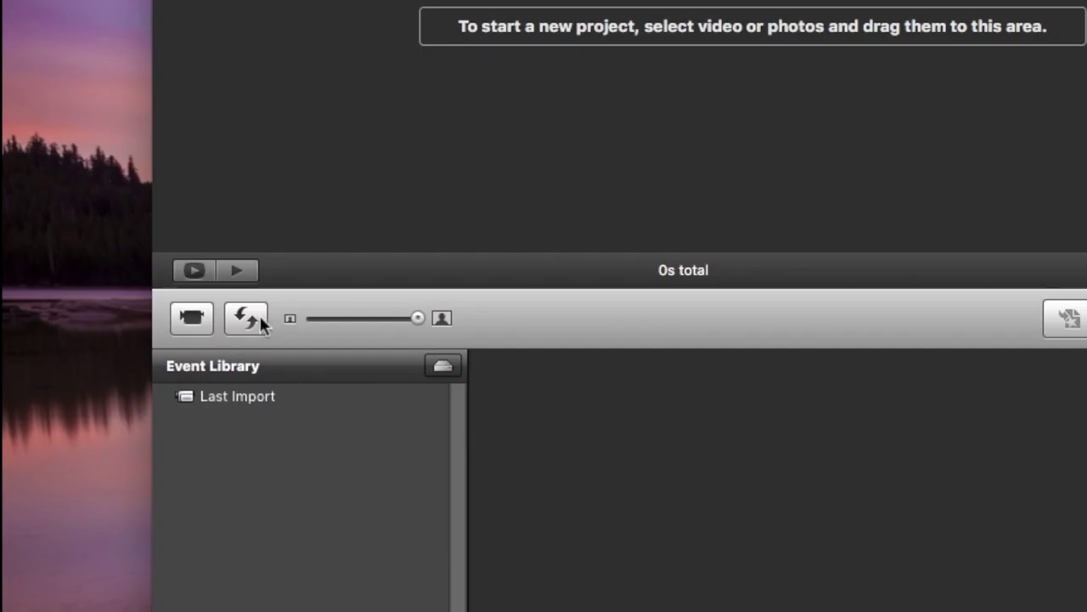
left_click(253, 322)
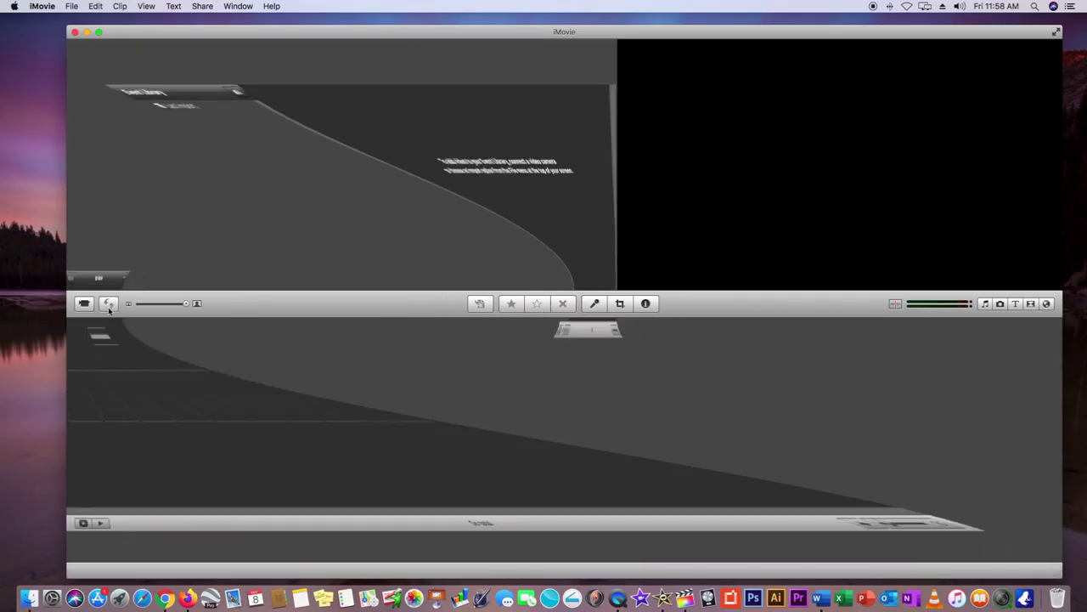
left_click(238, 6)
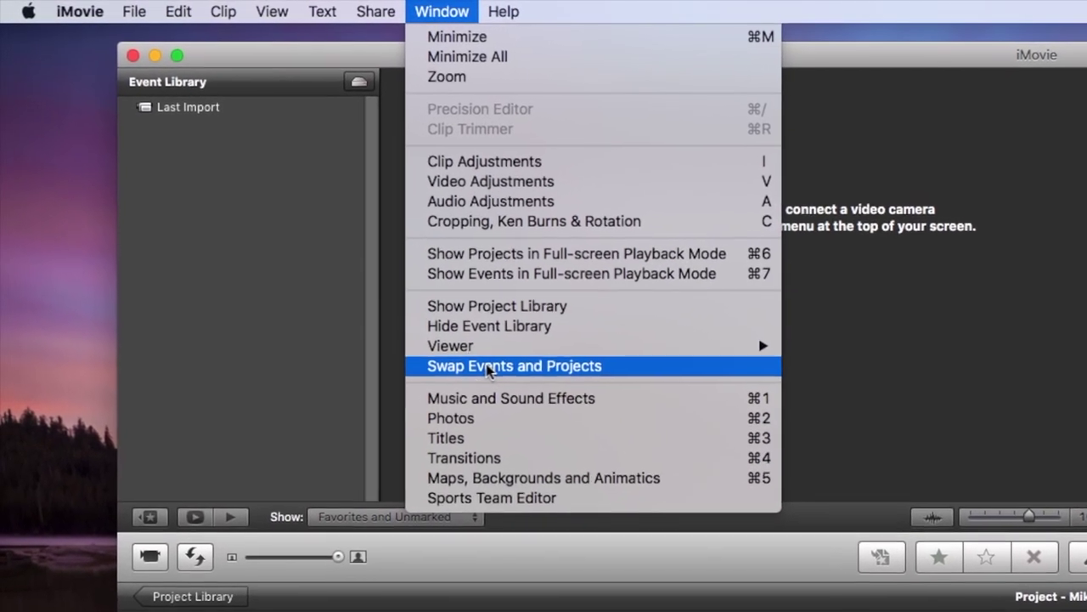
left_click(465, 348)
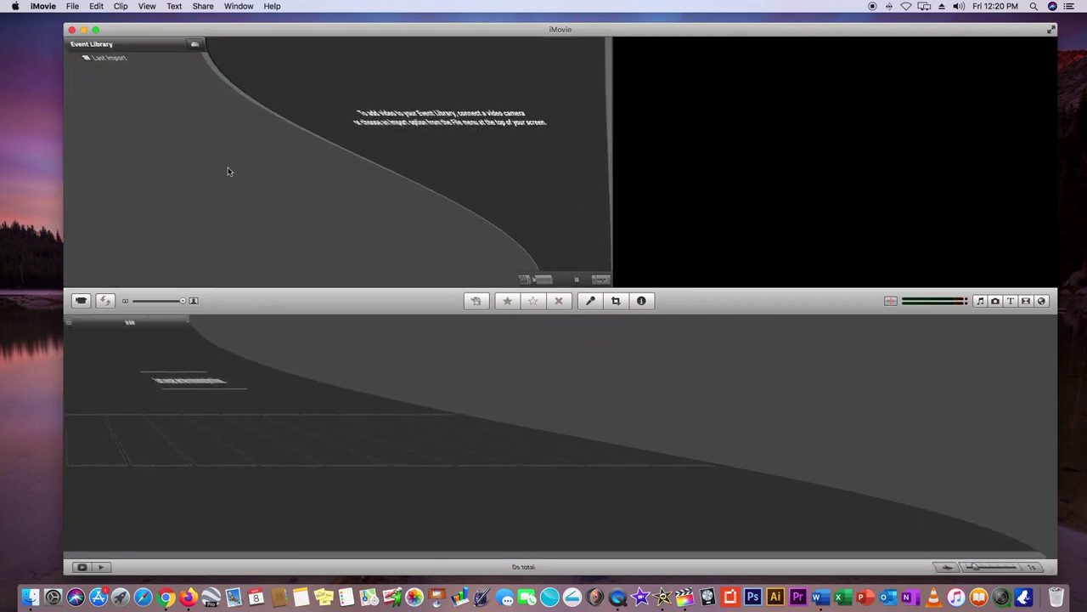
Step: Try the Small and Medium sizes for the viewer
left_click(231, 7)
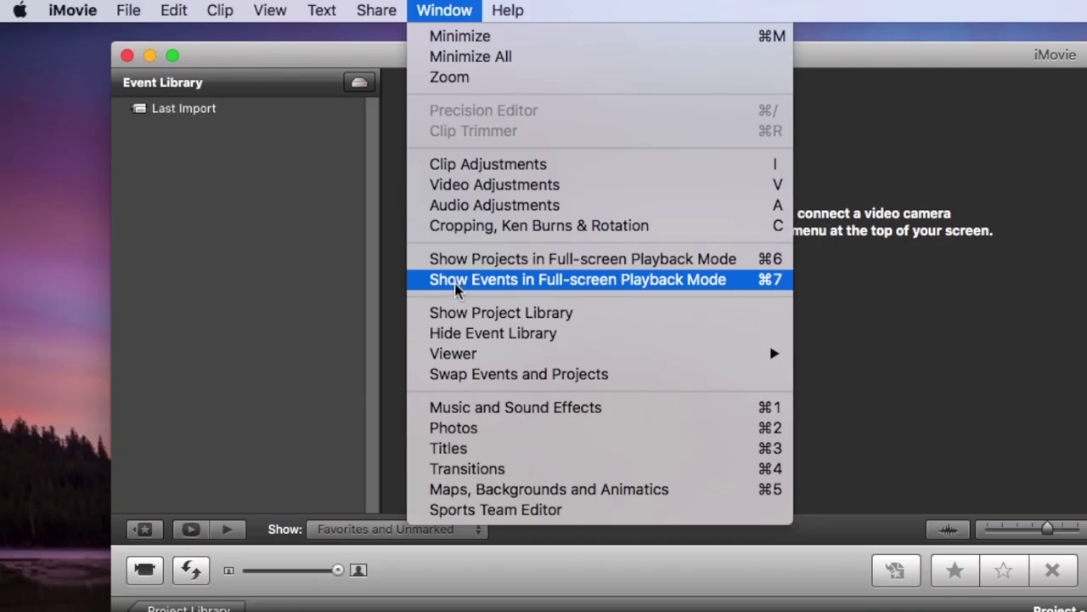
mouse_move(465, 355)
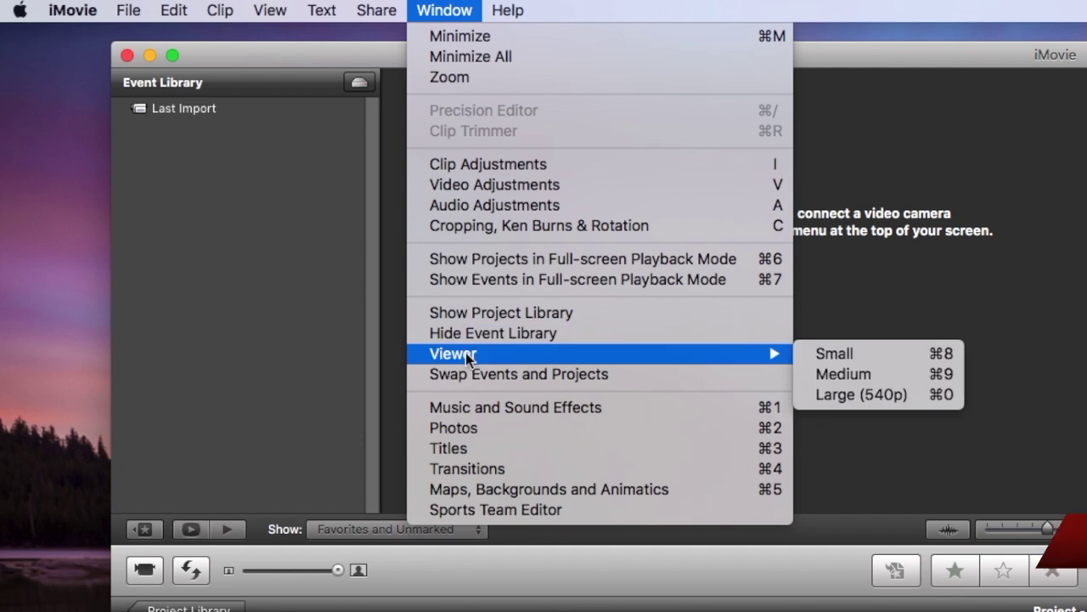
left_click(834, 354)
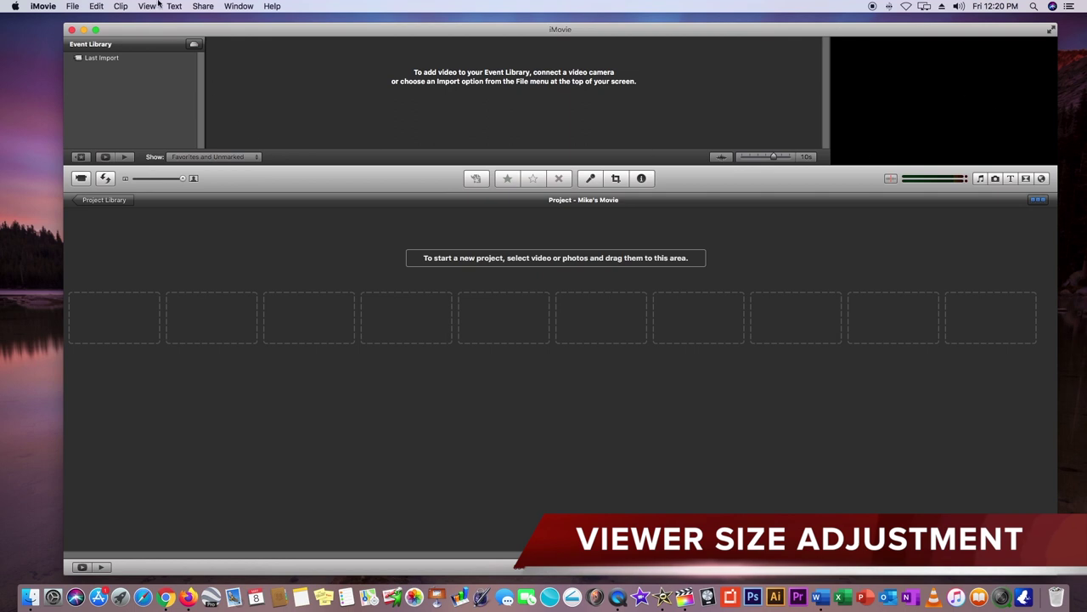
left_click(228, 7)
mouse_move(261, 190)
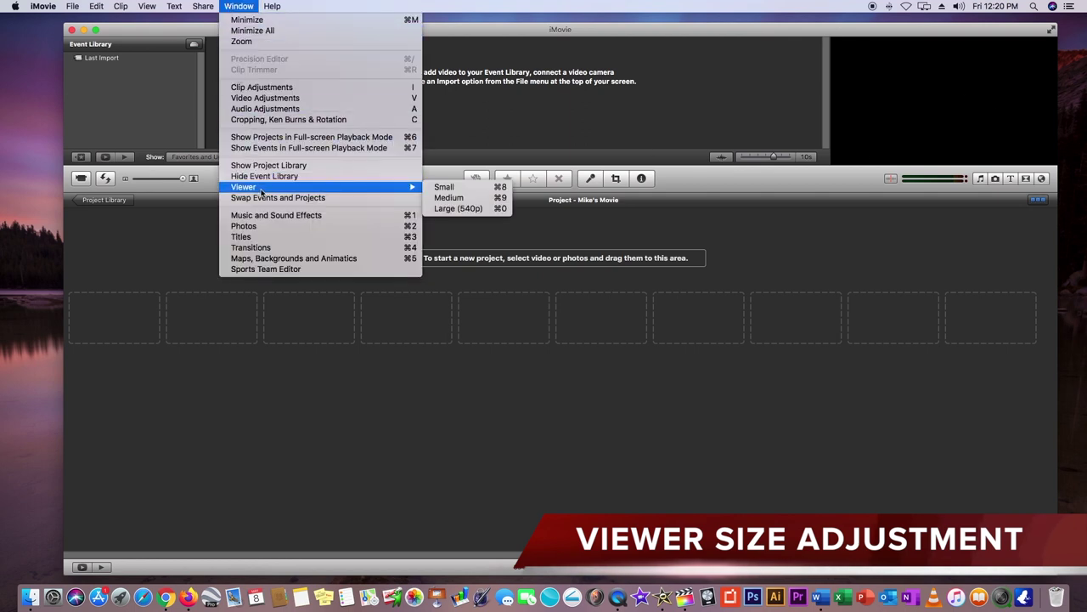
left_click(438, 198)
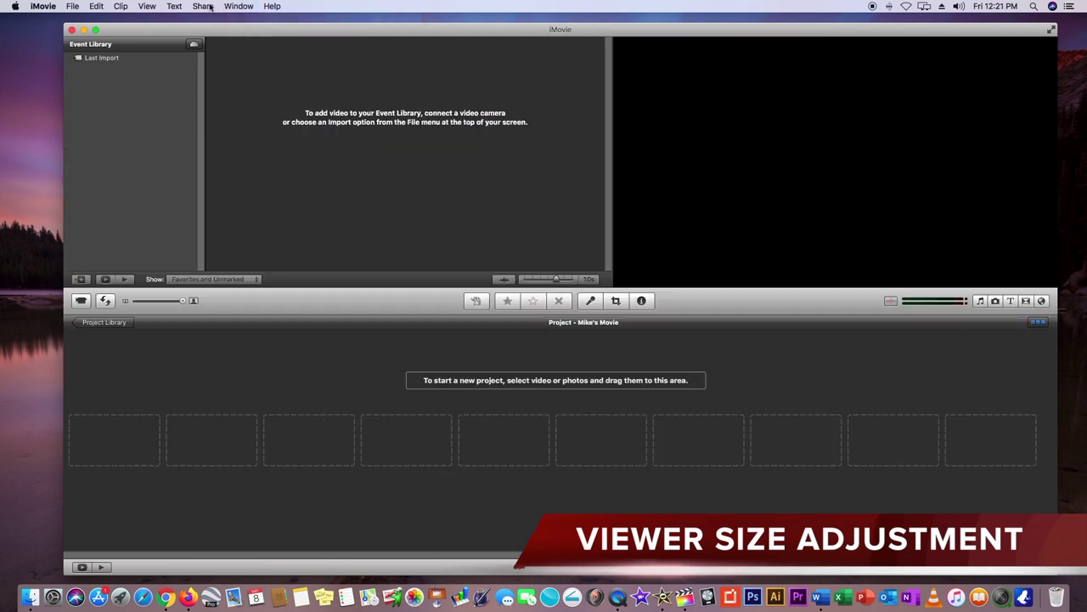
Step: Set the viewer size to Large (540p)
left_click(240, 6)
mouse_move(290, 186)
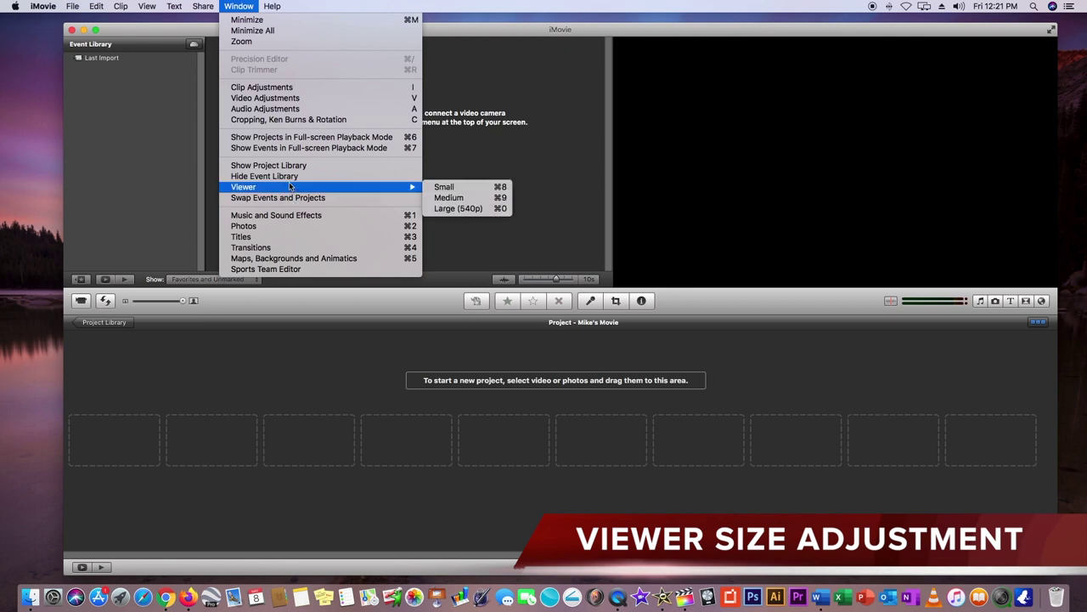
left_click(457, 208)
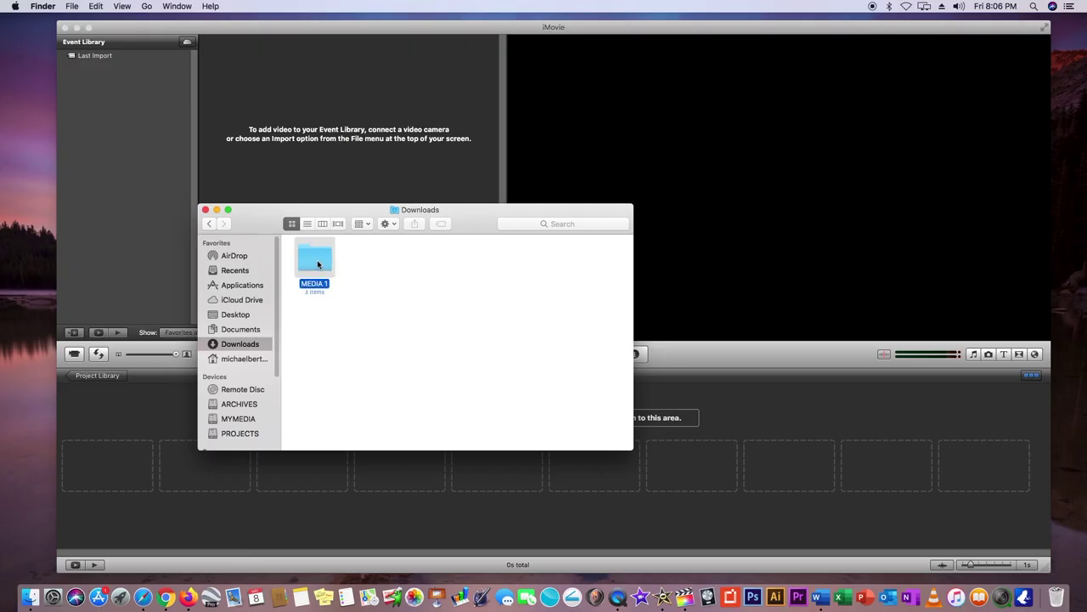
Step: In Finder, open the MEDIA 1 folder in Downloads, enlarge its icons to 100 × 100, and close the window
double_click(316, 260)
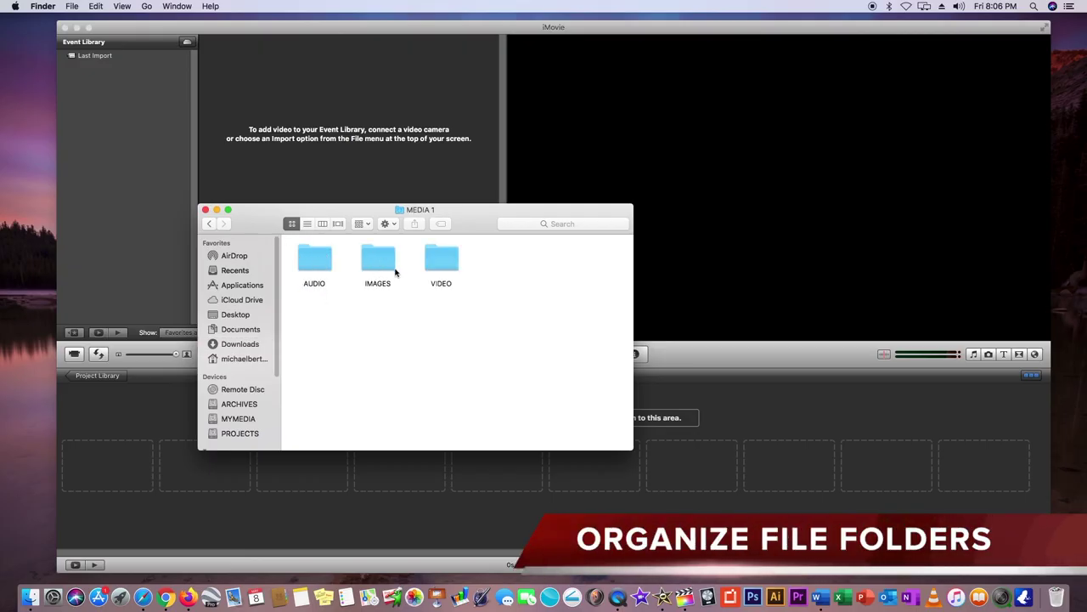
mouse_move(436, 258)
left_mouse_down()
mouse_move(488, 318)
mouse_move(438, 257)
left_mouse_up()
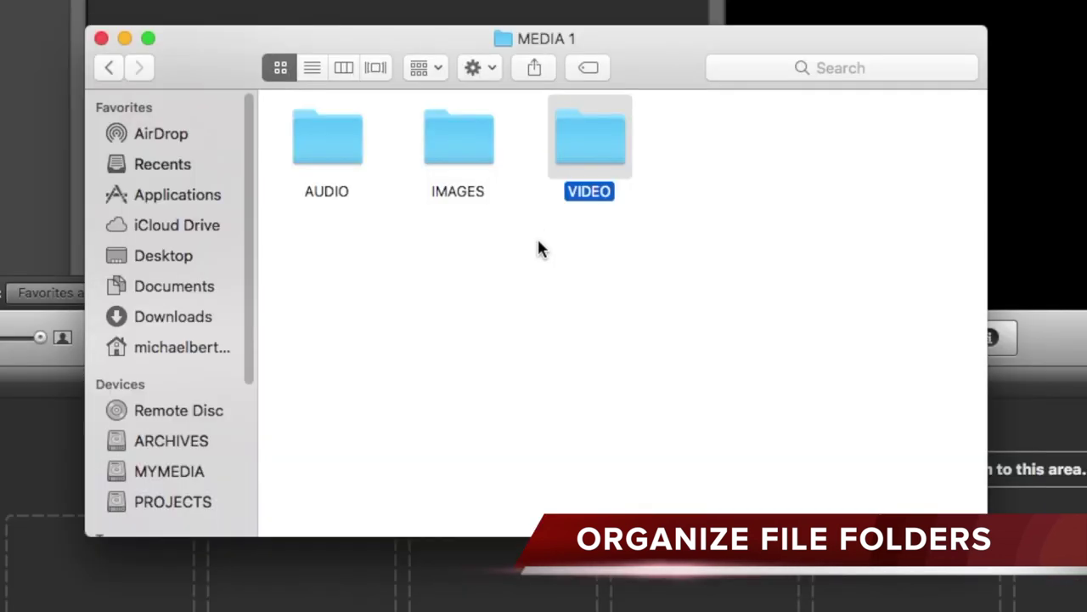
left_click(474, 68)
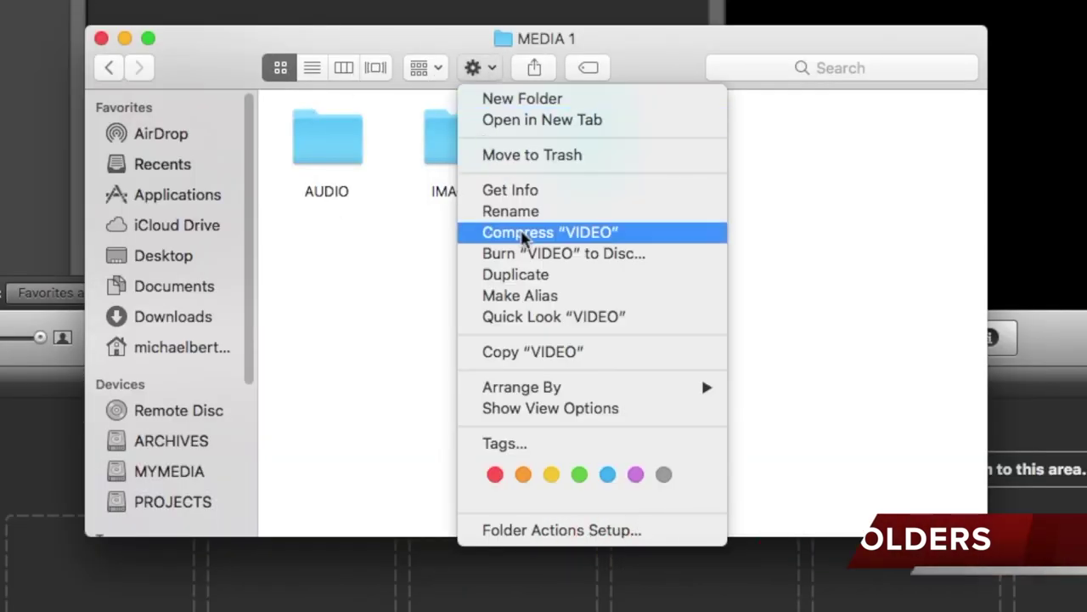
key("super+j")
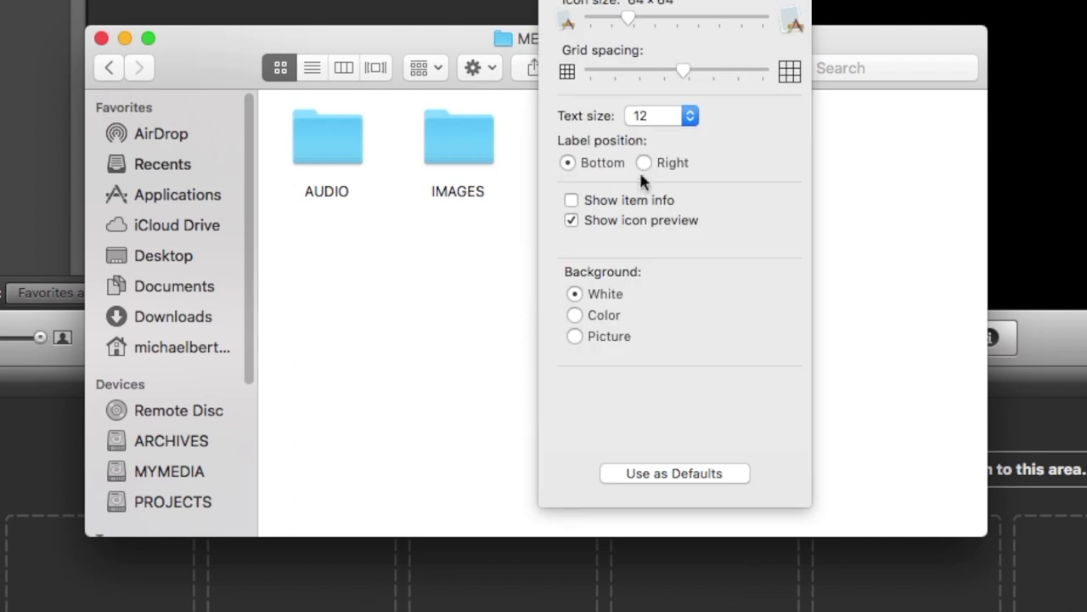
left_click_drag(620, 18, 654, 18)
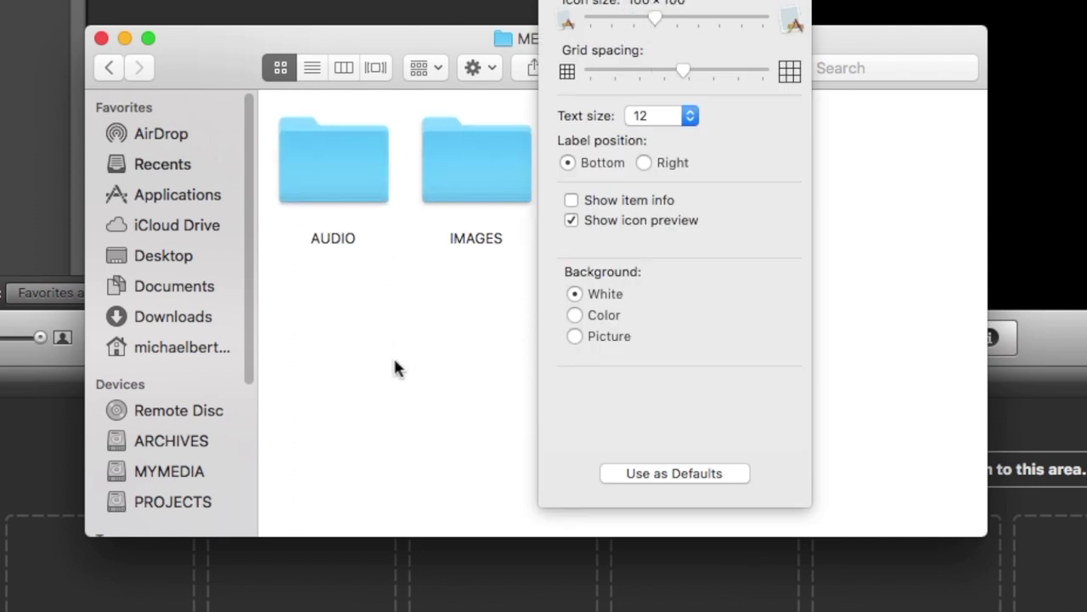
key("super+j")
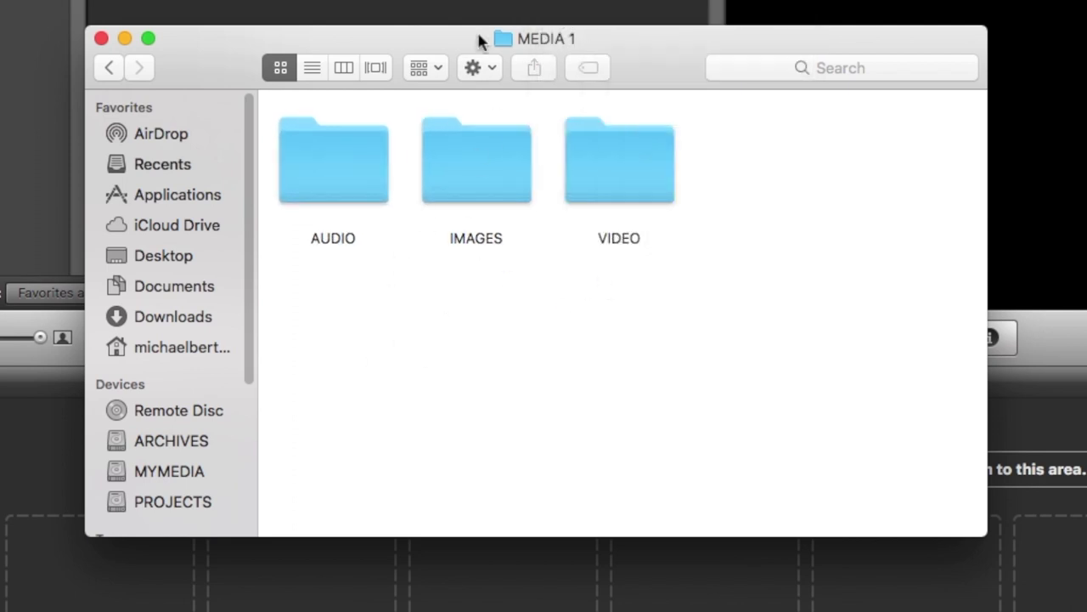
left_click(100, 38)
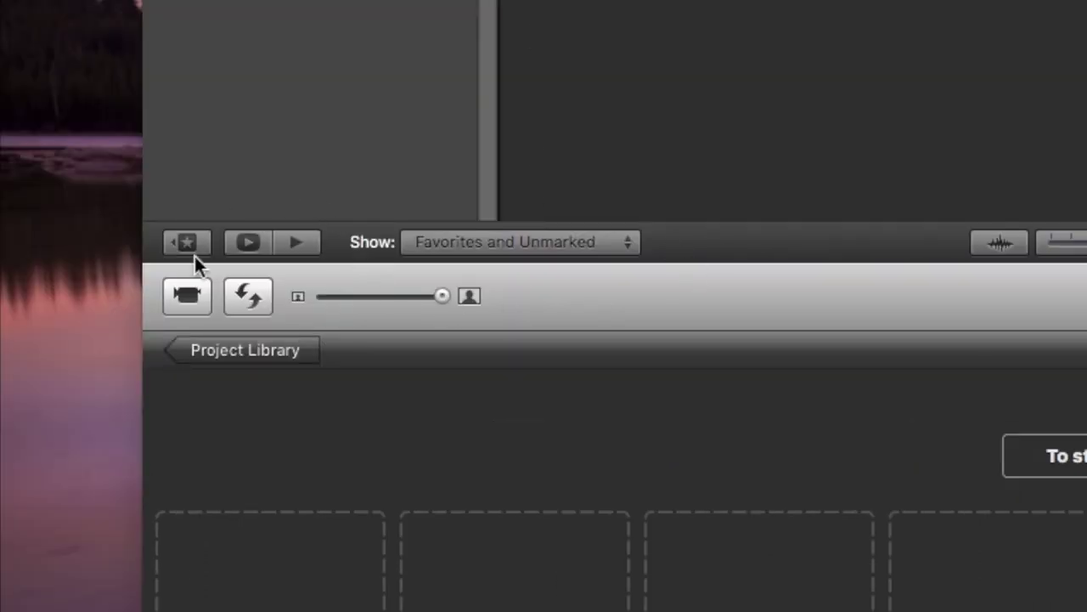
Step: Try to import video from an external camera
left_click(185, 295)
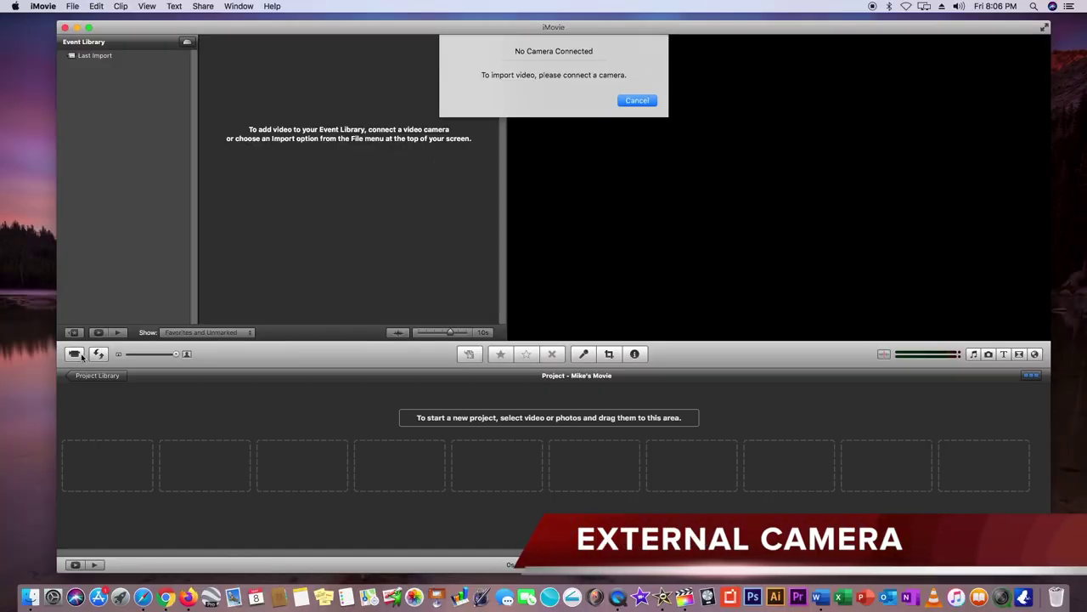
left_click(637, 100)
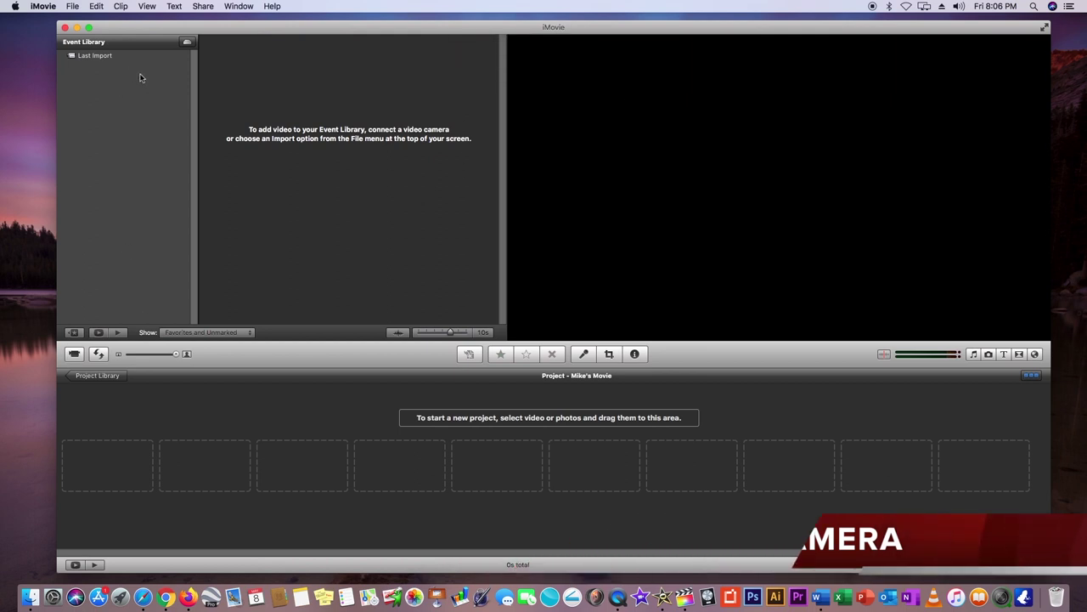
Step: Start a movie import, keeping System as the save disk and a new event as the destination
left_click(73, 6)
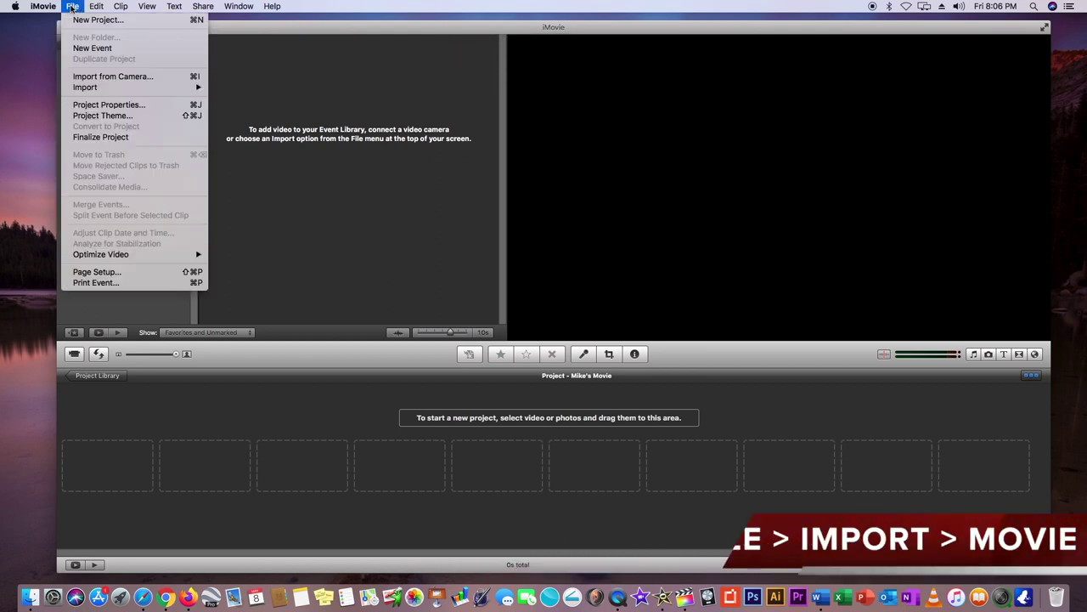
mouse_move(93, 90)
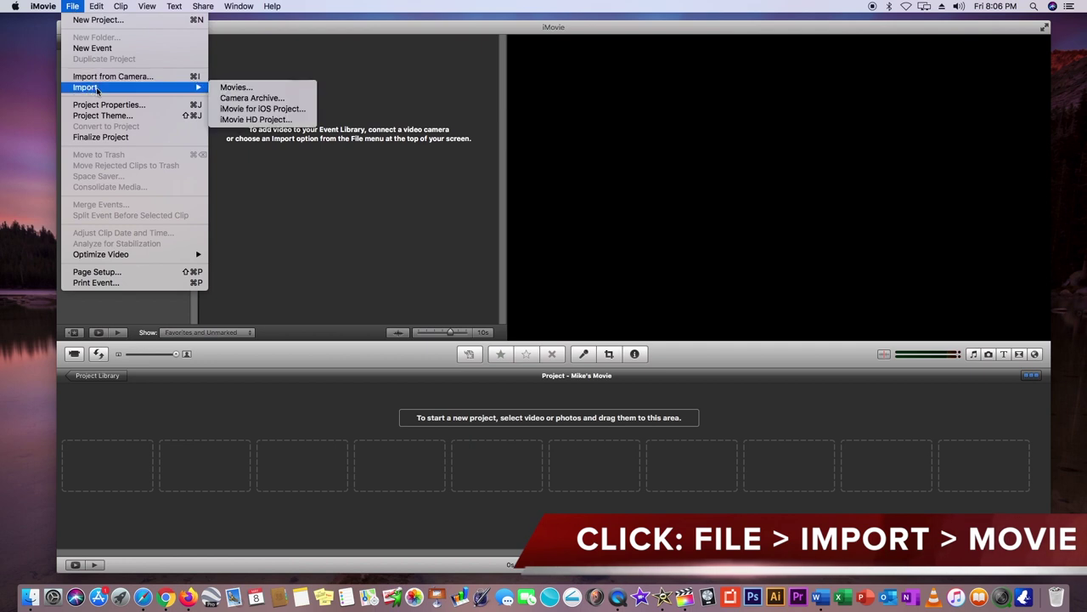
left_click(234, 87)
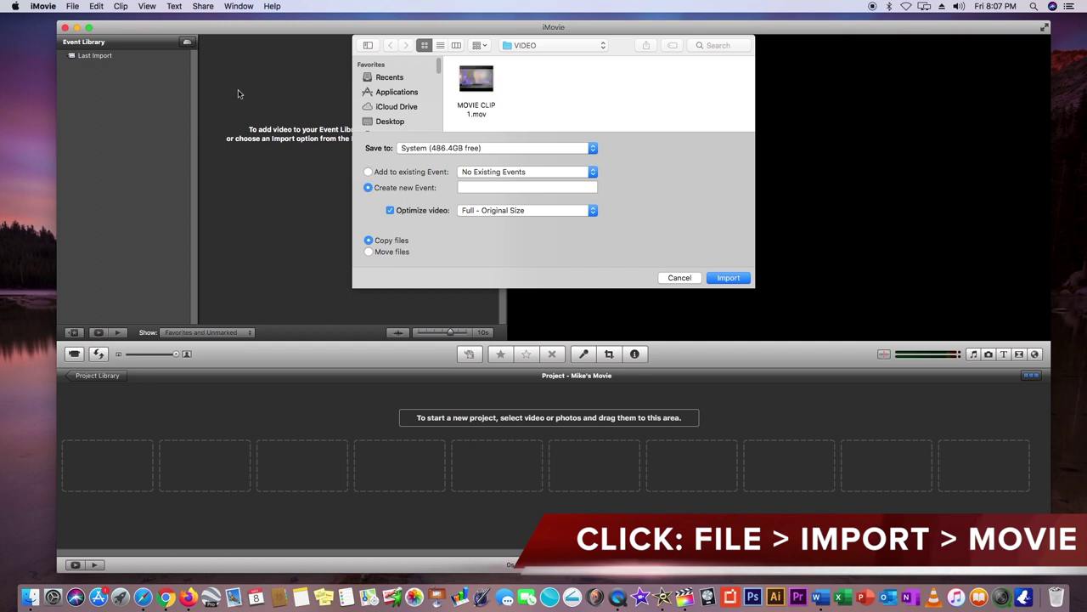
mouse_move(464, 81)
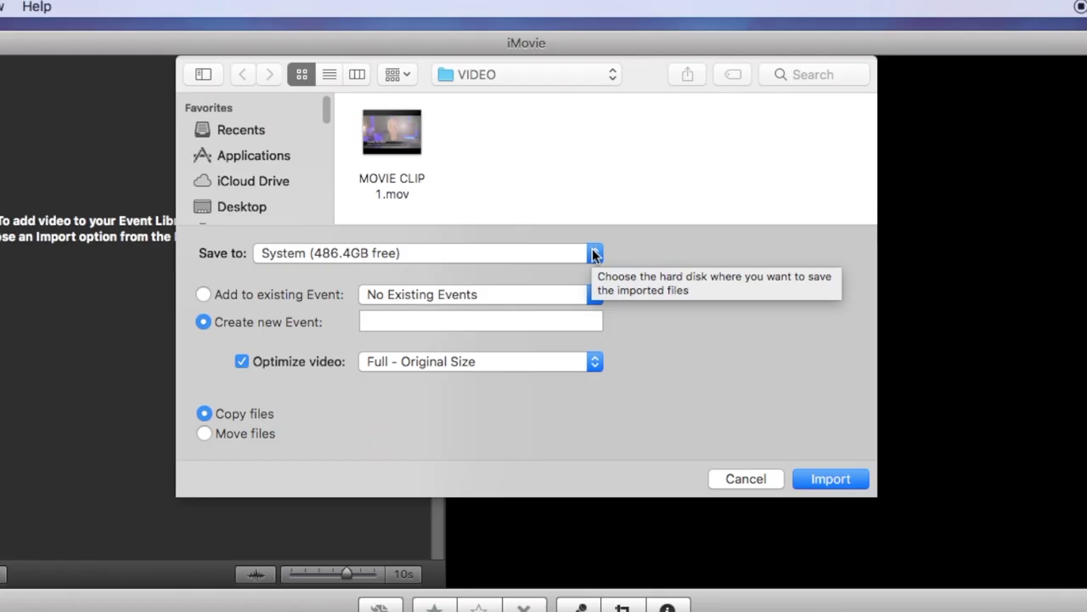
left_click(592, 148)
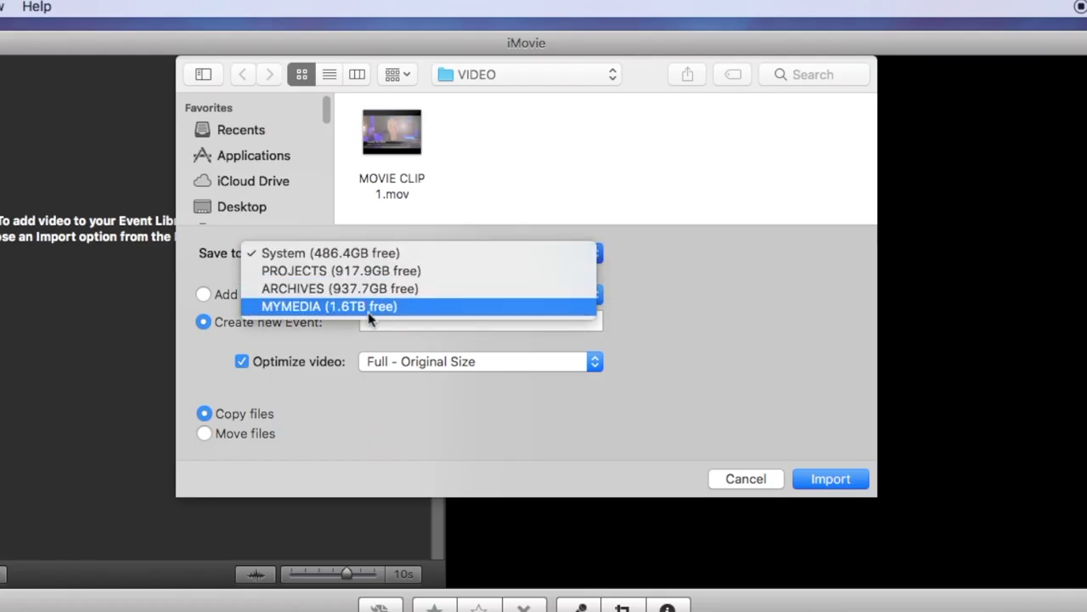
left_click(616, 258)
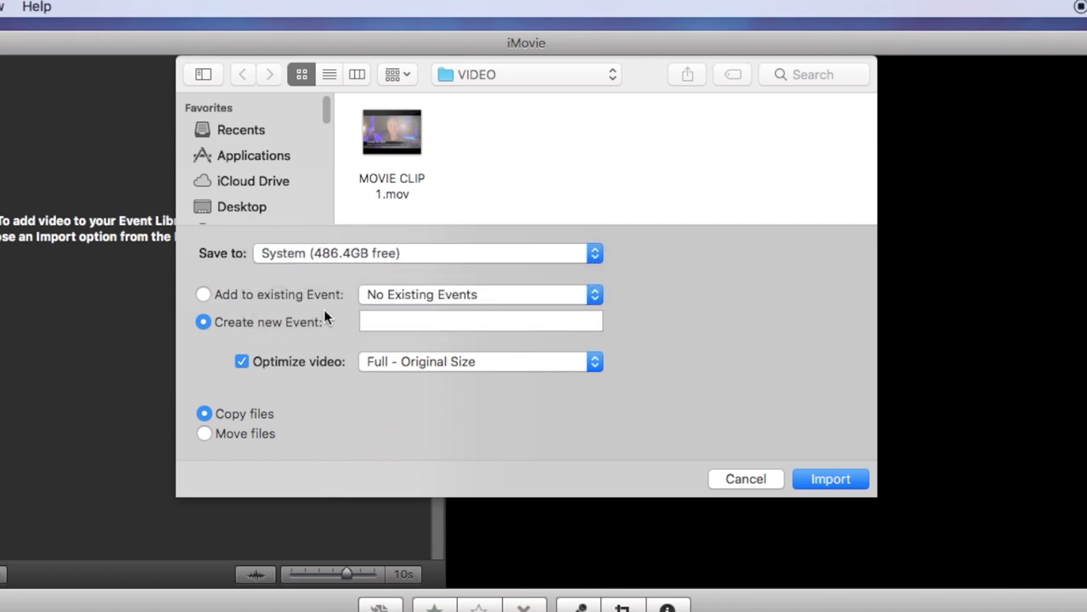
left_click(203, 294)
left_click(204, 323)
Step: Optimize the video at Large - 960x540 and import MOVIE CLIP 1.mov
left_click(594, 363)
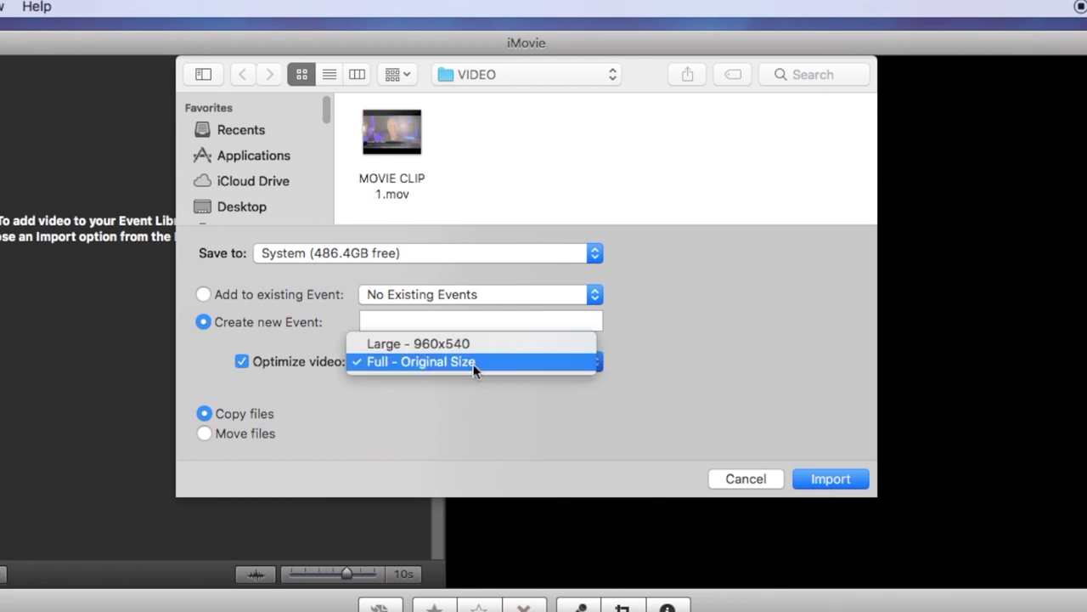
left_click(440, 343)
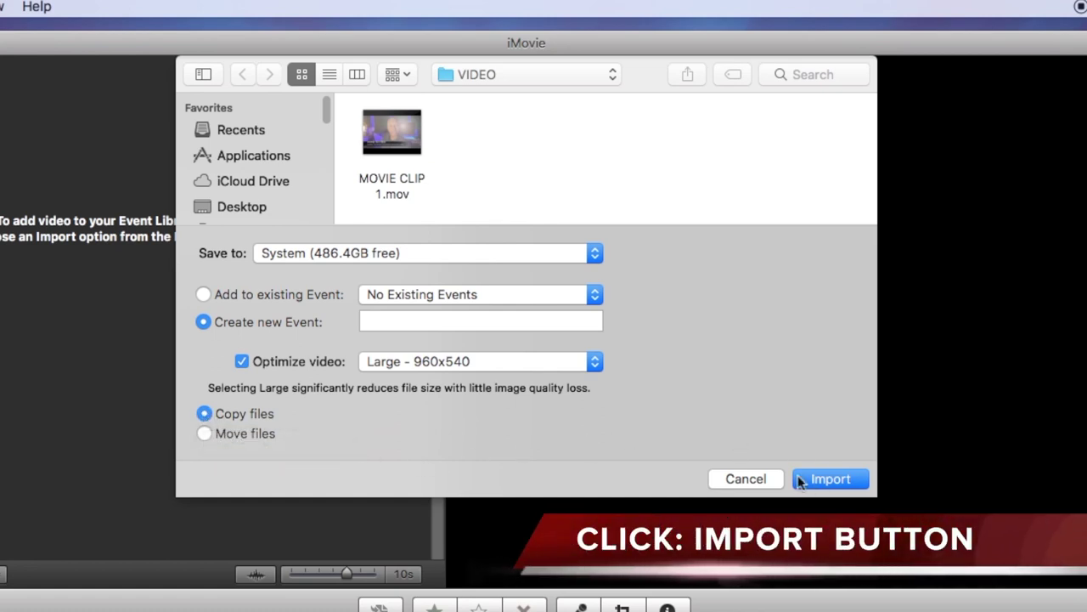
left_click(829, 479)
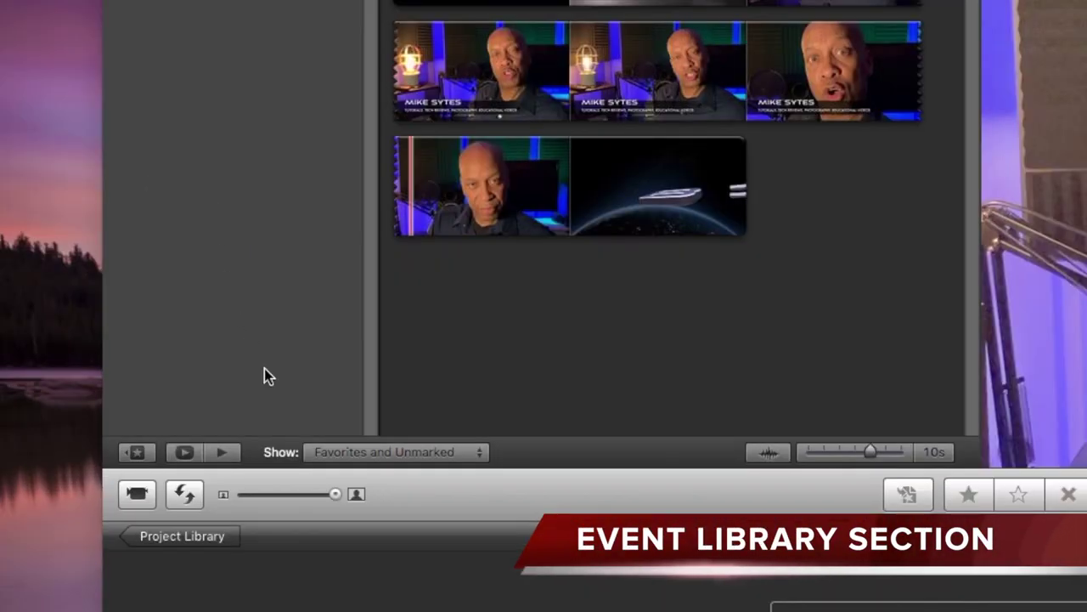
Step: Hide the Event Library list and show it again
left_click(136, 452)
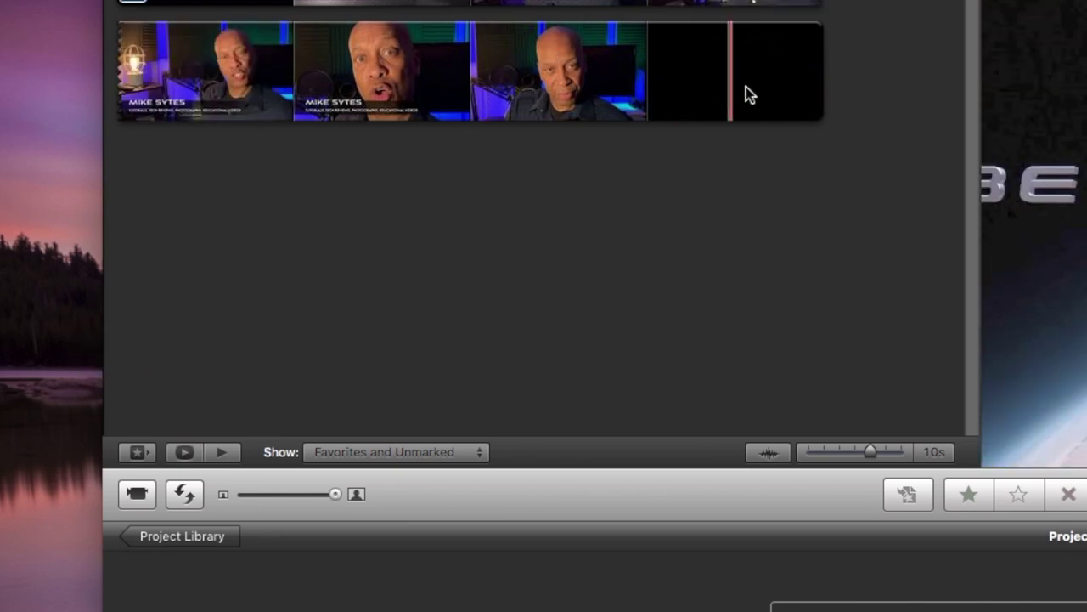
left_click(136, 454)
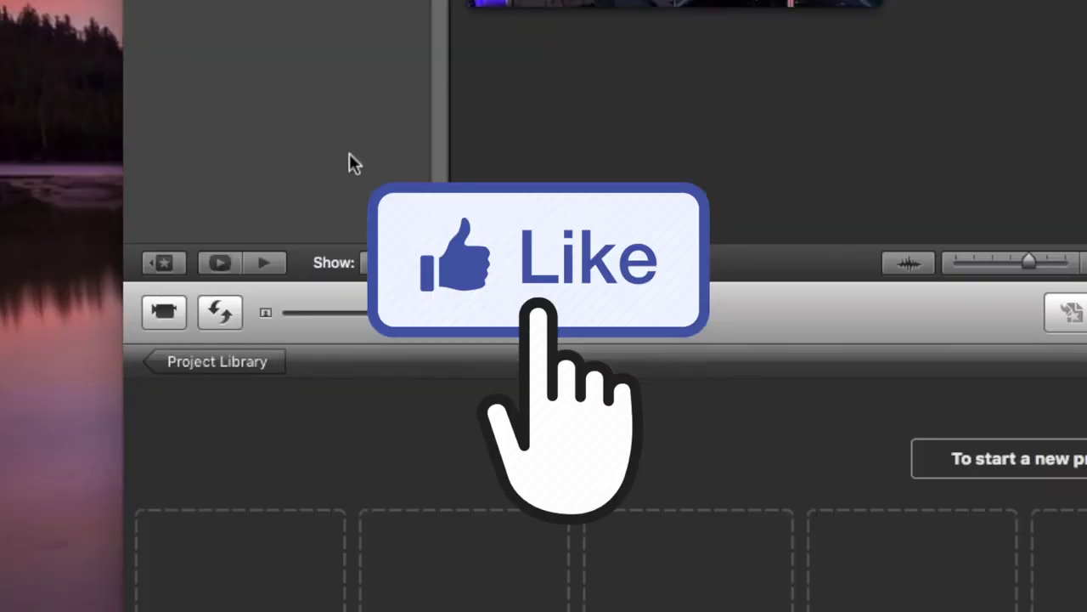
Step: Play the New Event clip full screen, leave full screen, and preview the clip in the viewer
left_click(219, 265)
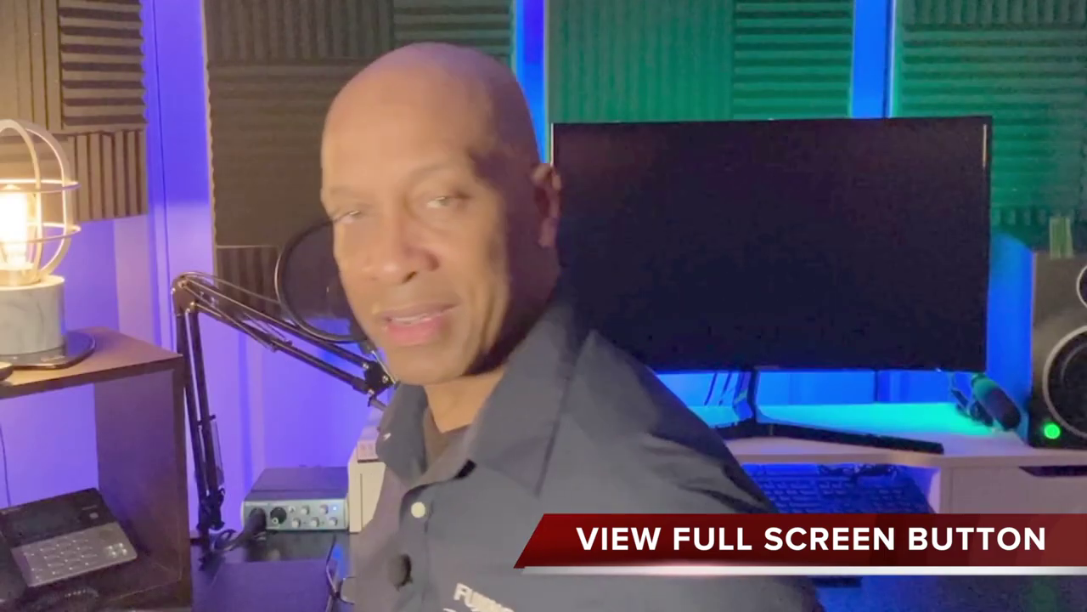
mouse_move(213, 162)
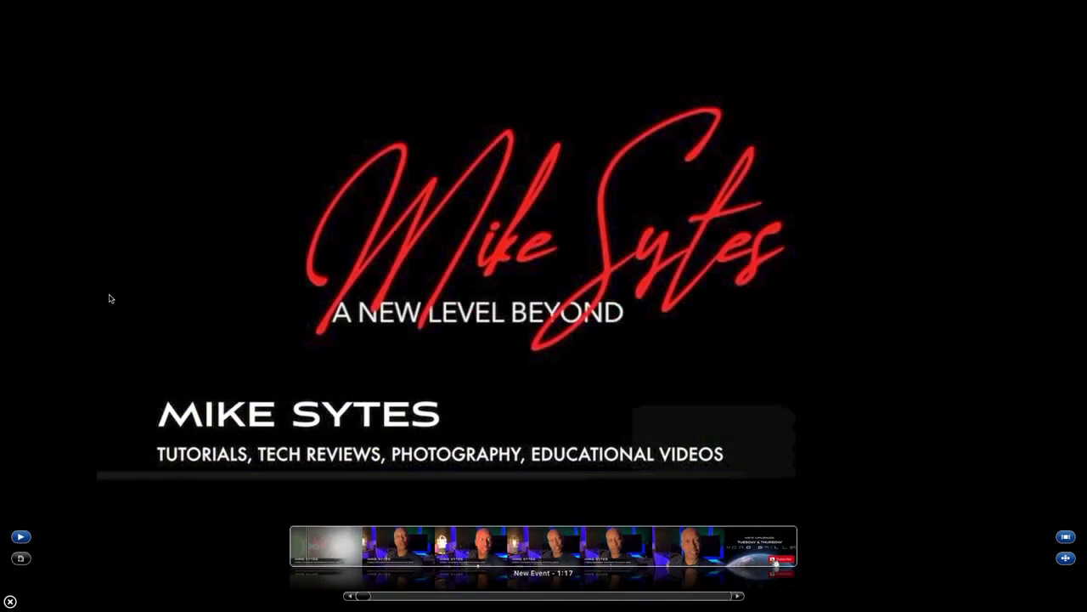
key("Escape")
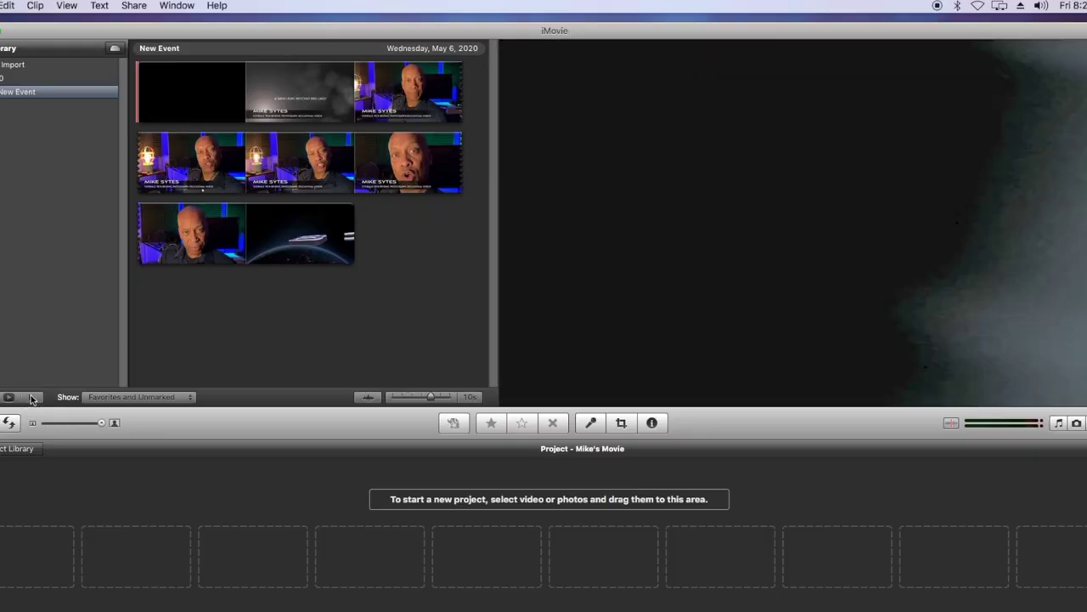
key("space")
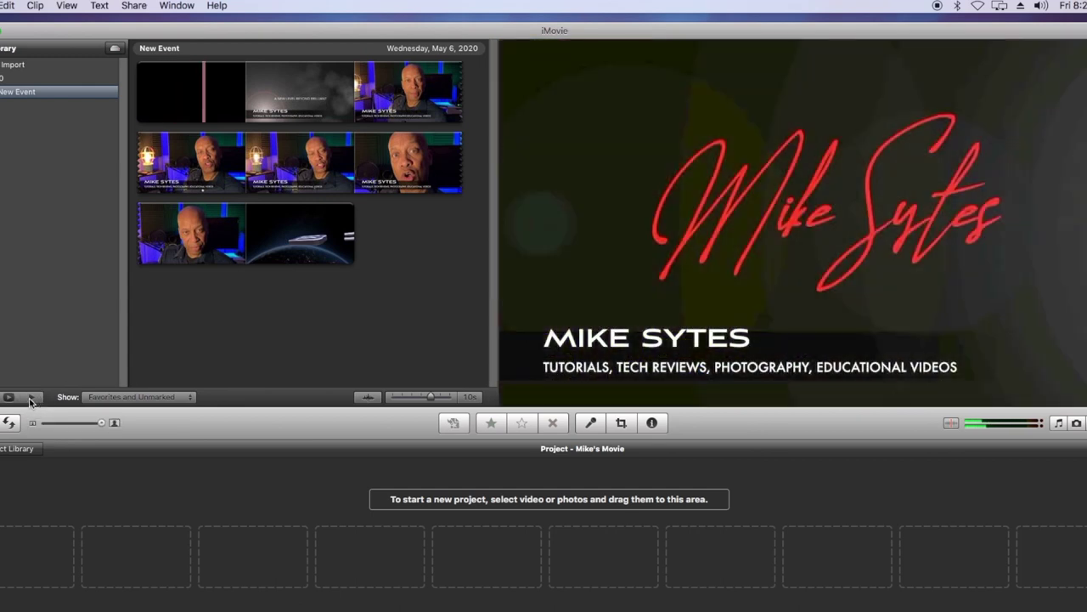
key("space")
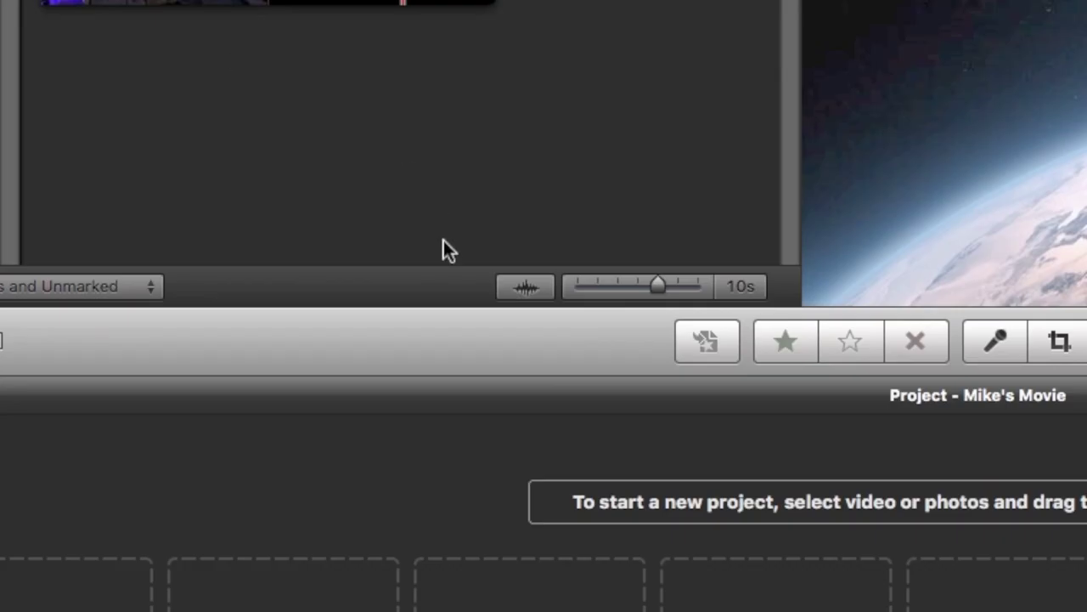
Step: Show the audio waveforms under the New Event clip, try the volume line, and hide the waveforms again
left_click(525, 289)
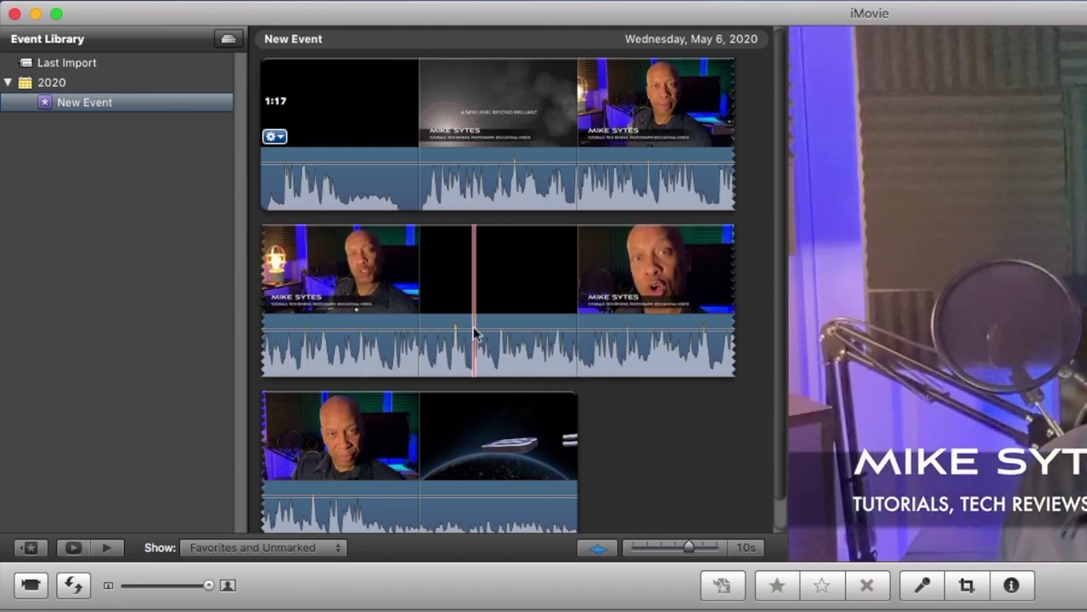
mouse_move(473, 328)
left_mouse_down()
mouse_move(471, 359)
mouse_move(466, 337)
mouse_move(485, 337)
mouse_move(473, 335)
mouse_move(473, 368)
mouse_move(464, 331)
mouse_move(463, 365)
mouse_move(459, 342)
left_mouse_up()
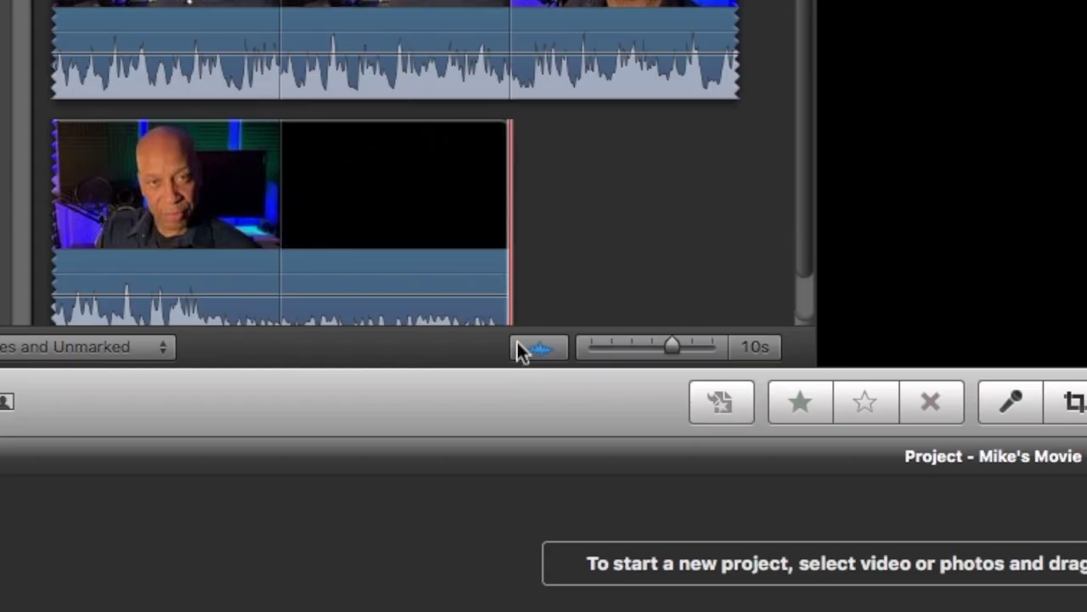
left_click(528, 348)
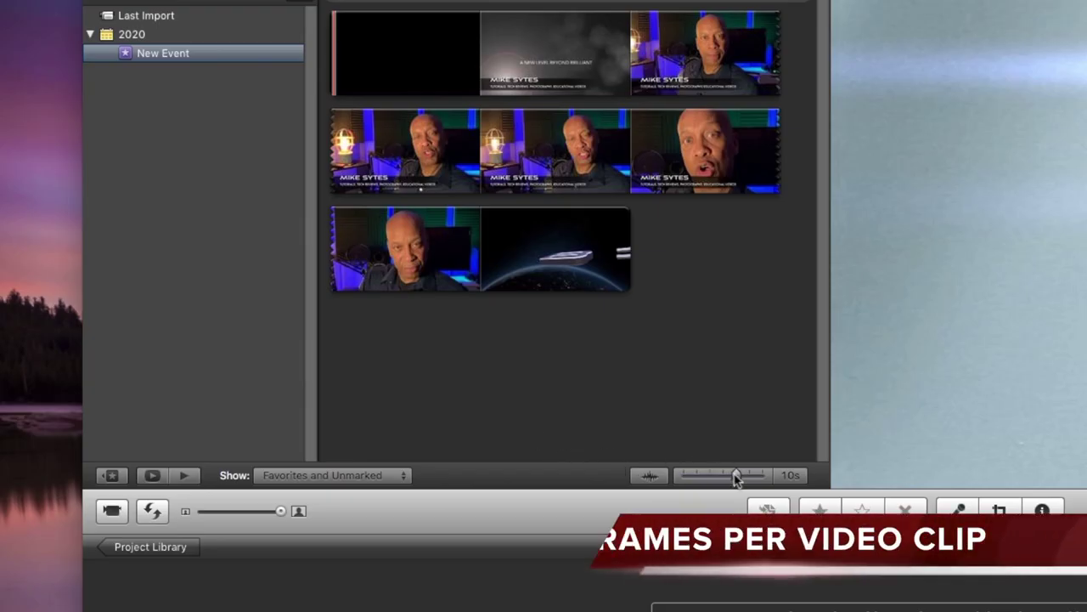
Step: Try a 1/2s frame interval for the event clip's thumbnails and set the interval to All
left_click(736, 476)
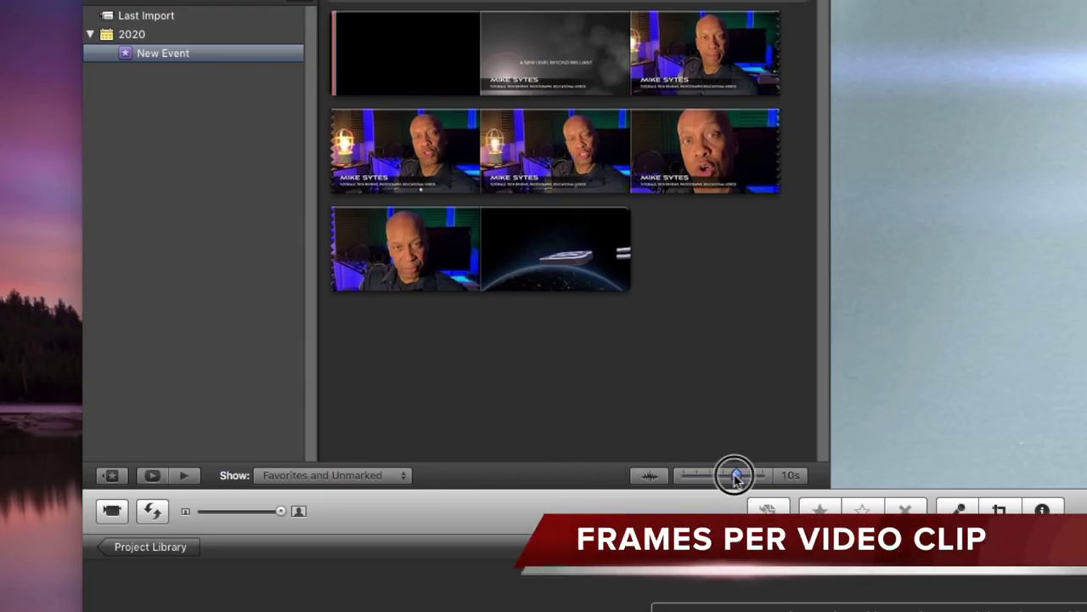
left_click_drag(736, 476, 685, 477)
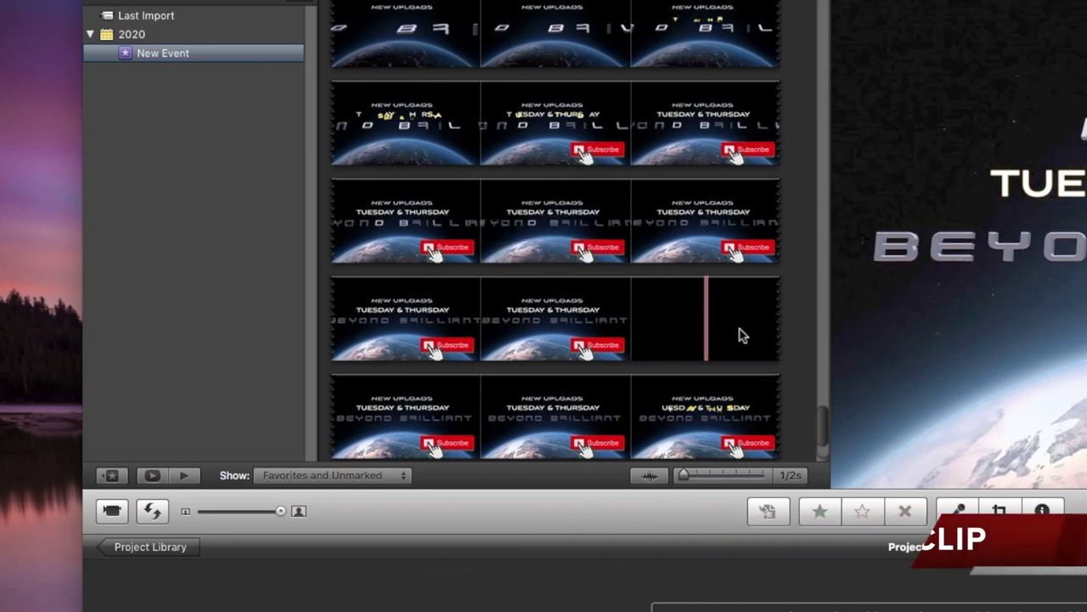
left_click_drag(827, 418, 660, 1)
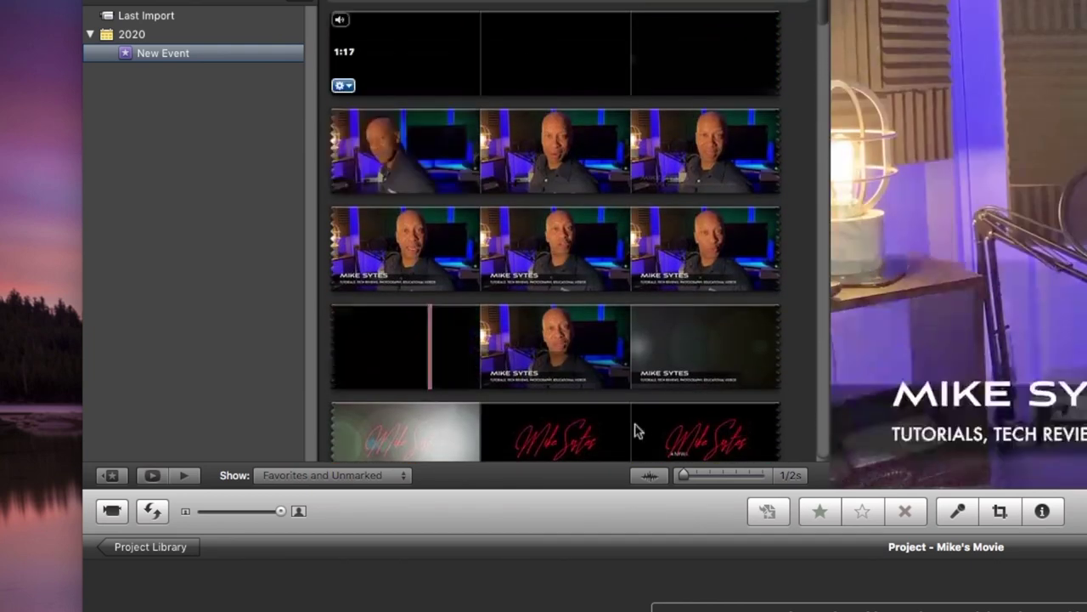
left_click_drag(683, 476, 770, 480)
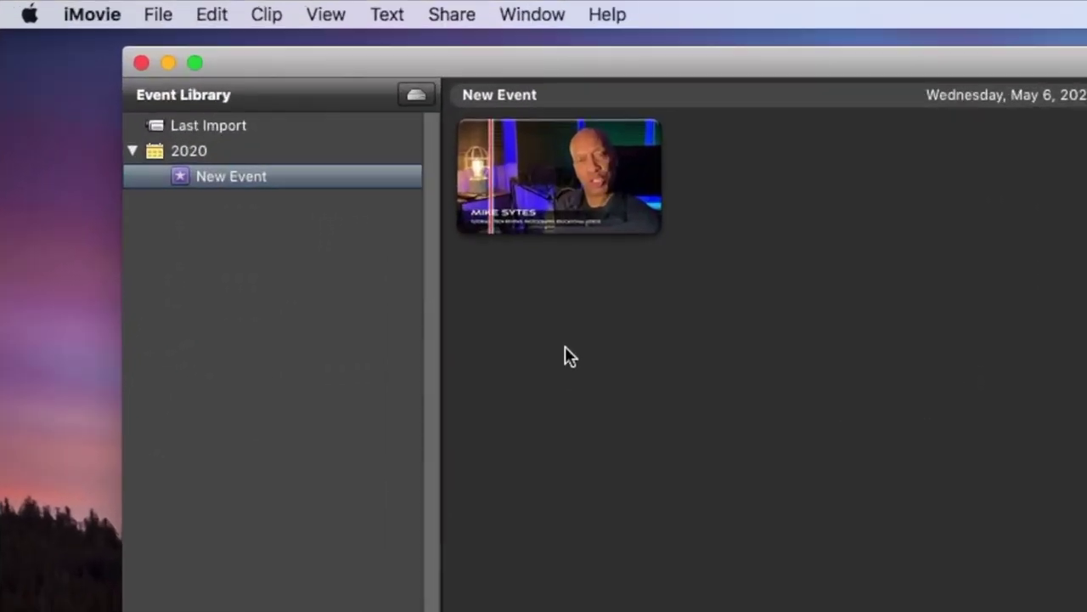
Step: Select a range covering about the middle half of the event clip, extending its end past the speaker's face
mouse_move(498, 222)
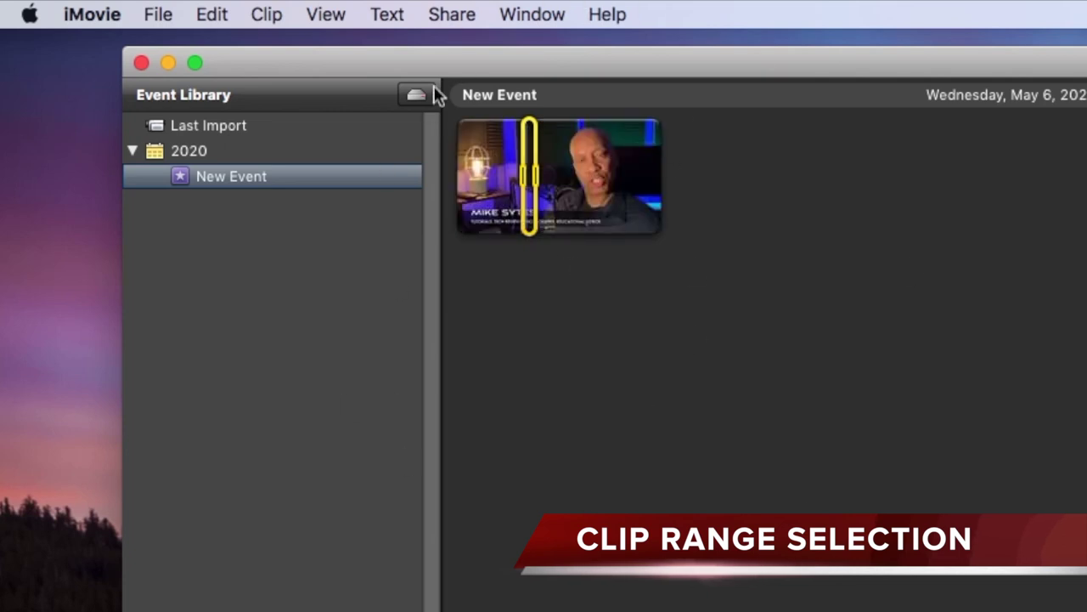
mouse_move(545, 192)
left_click_drag(536, 181, 617, 178)
left_click(542, 180)
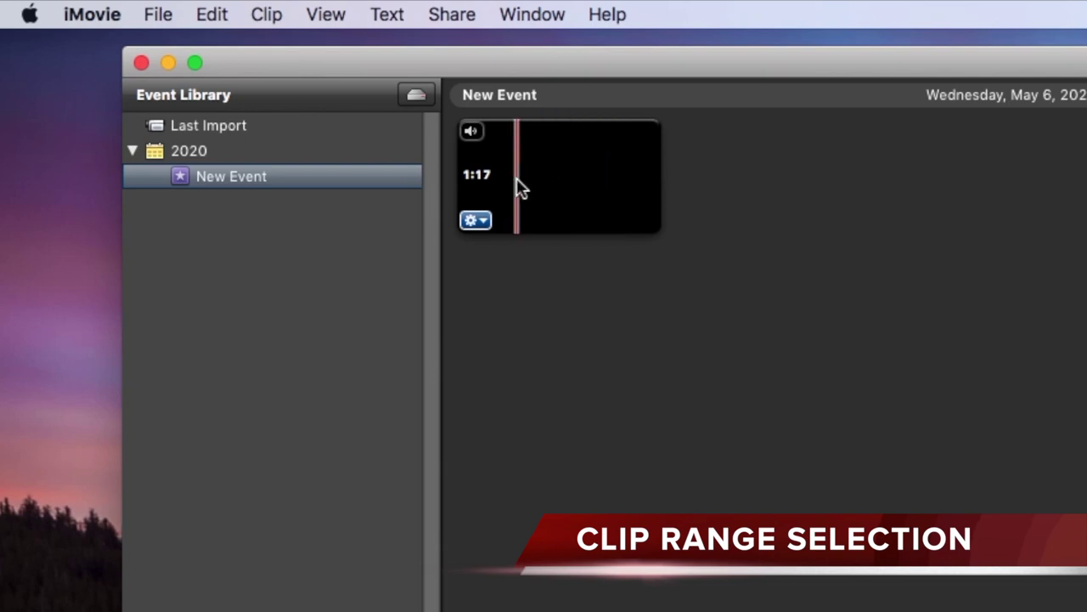
left_click(524, 189)
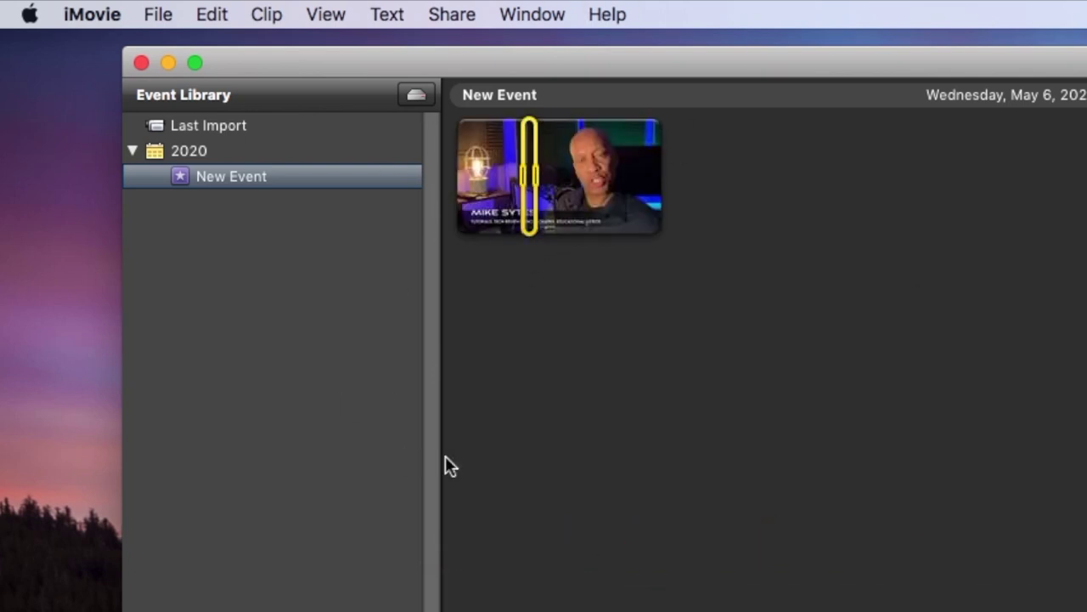
left_click_drag(536, 180, 612, 178)
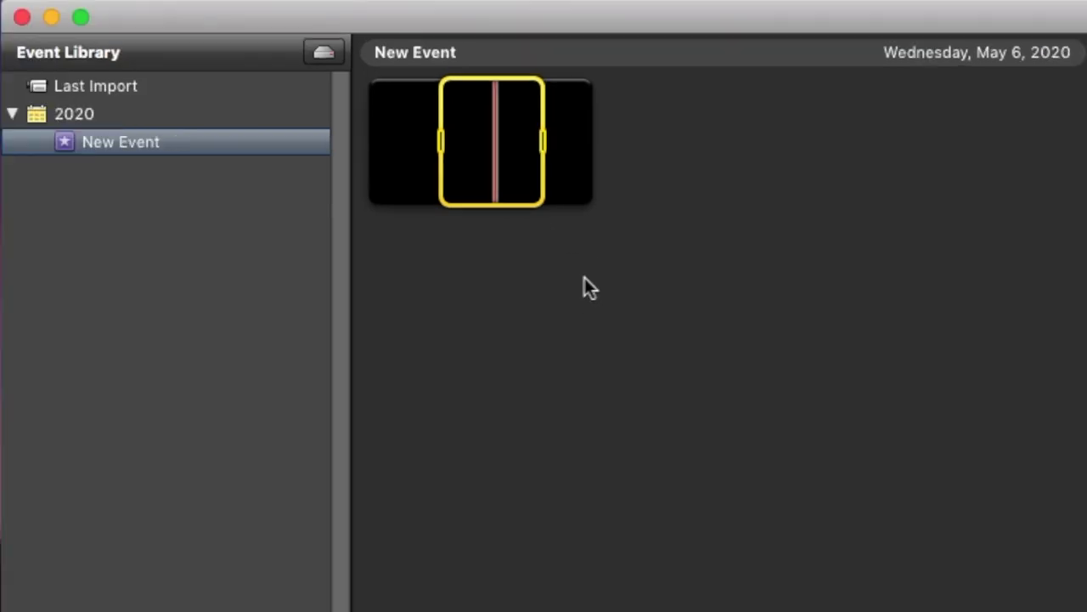
Step: Try carrying the selected clip range to the start of the Mike's Movie project and return it to the event
mouse_move(478, 141)
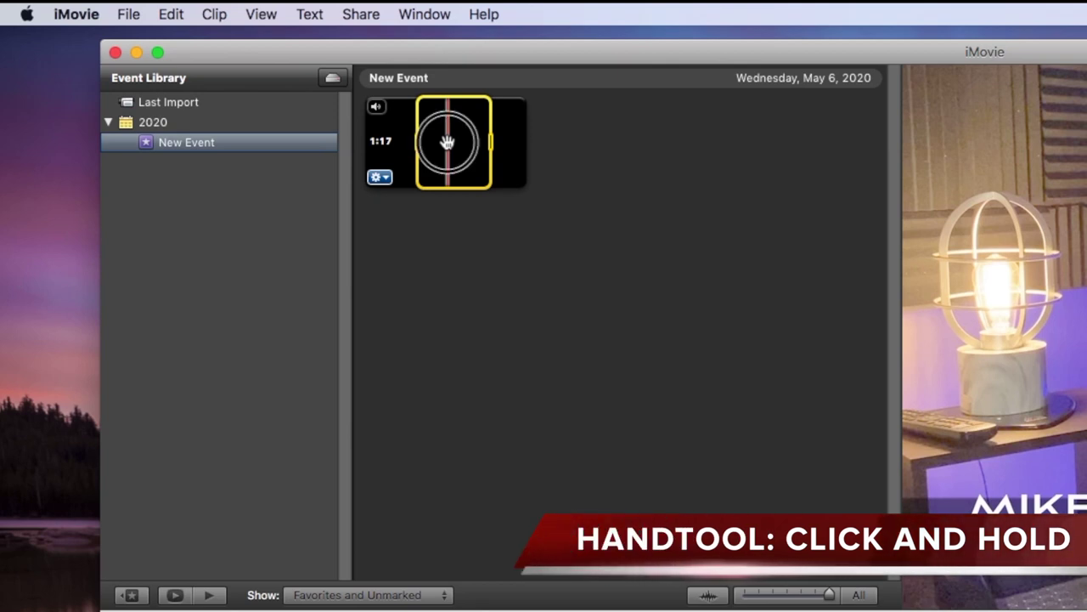
left_click_drag(448, 144, 236, 611)
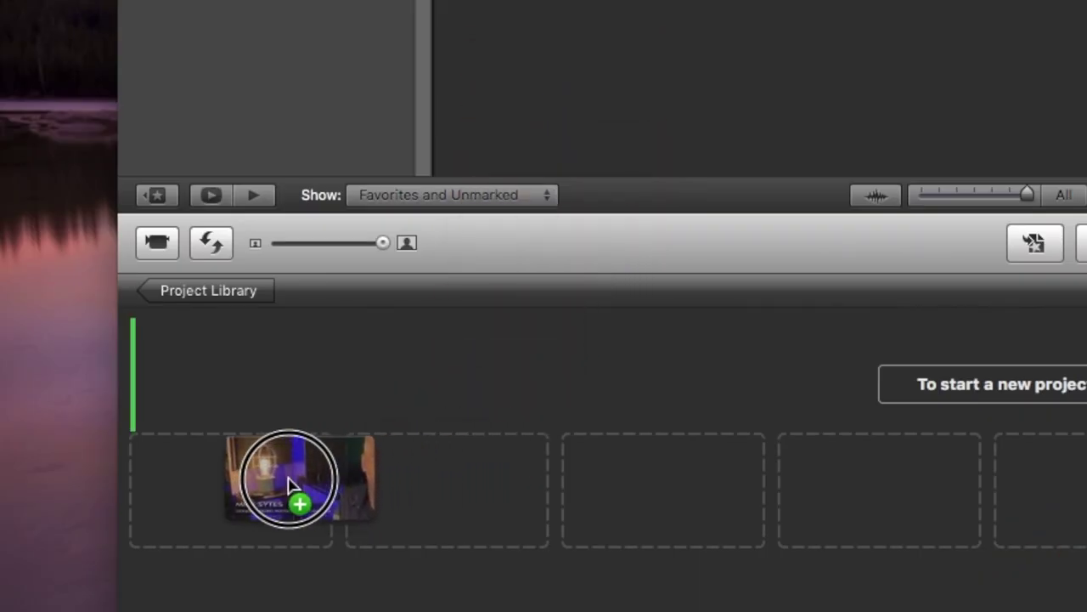
left_click_drag(289, 483, 231, 377)
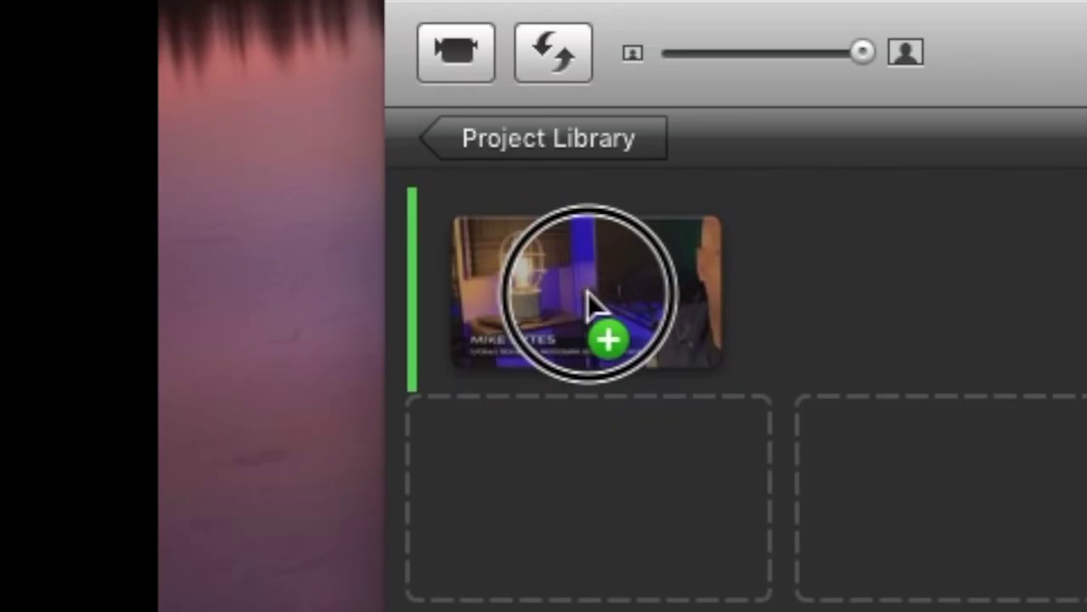
left_click_drag(588, 292, 1086, 522)
left_click_drag(586, 503, 224, 384)
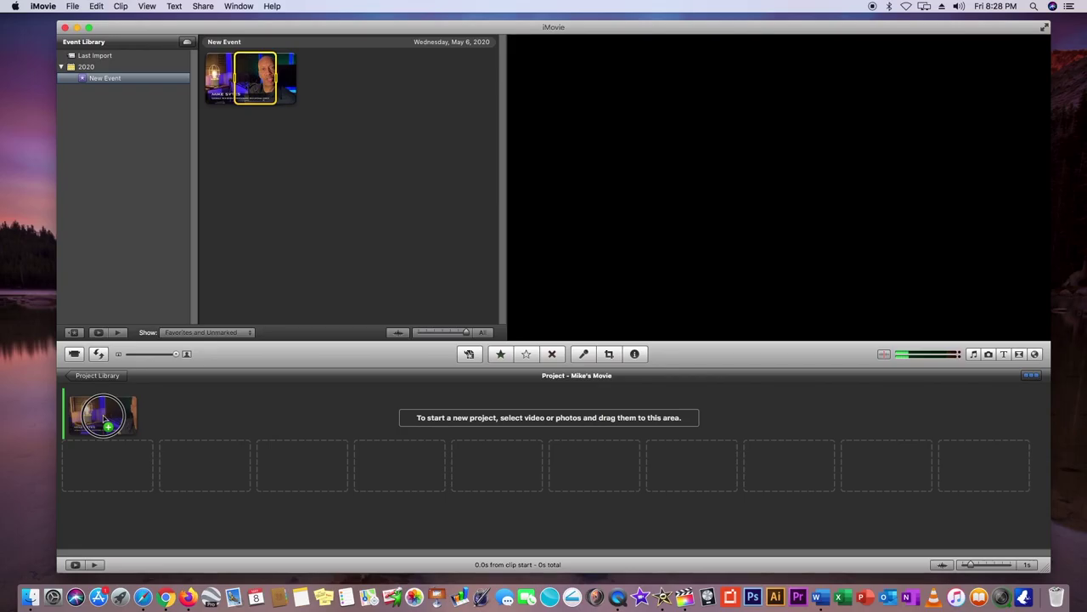
left_click_drag(103, 417, 259, 77)
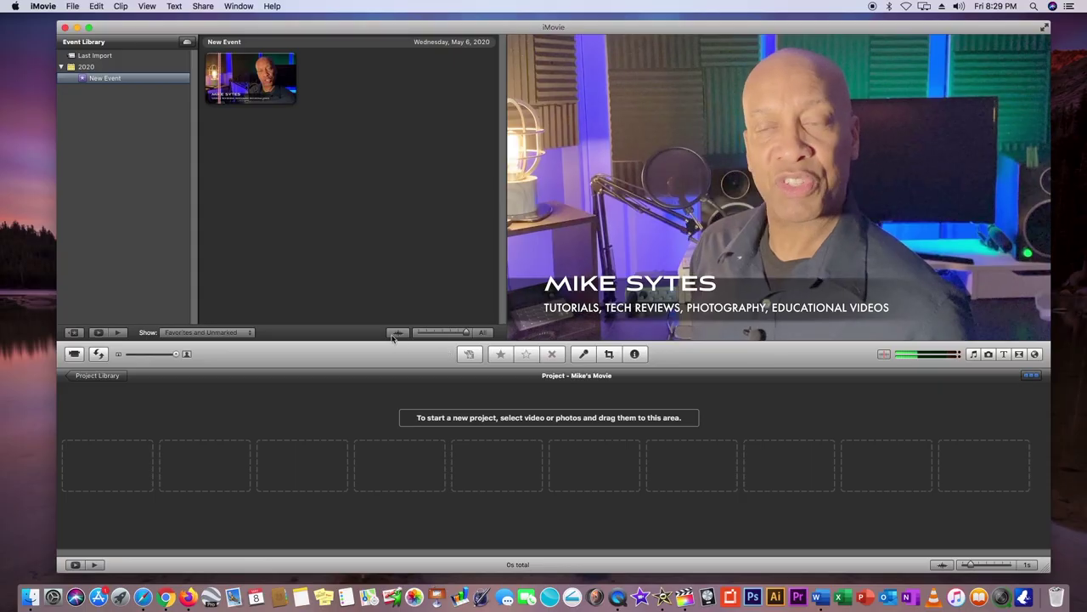
Step: Show the event clip's audio waveform, raise its volume line, and lower it back to about its original level
left_click(395, 334)
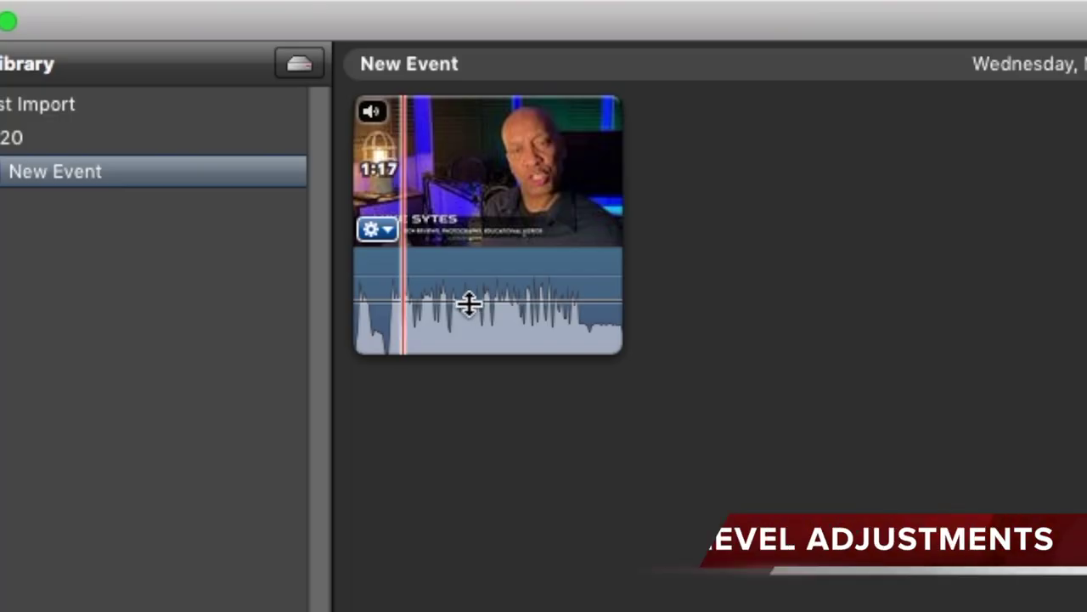
left_click_drag(244, 122, 238, 99)
left_click_drag(450, 233, 448, 209)
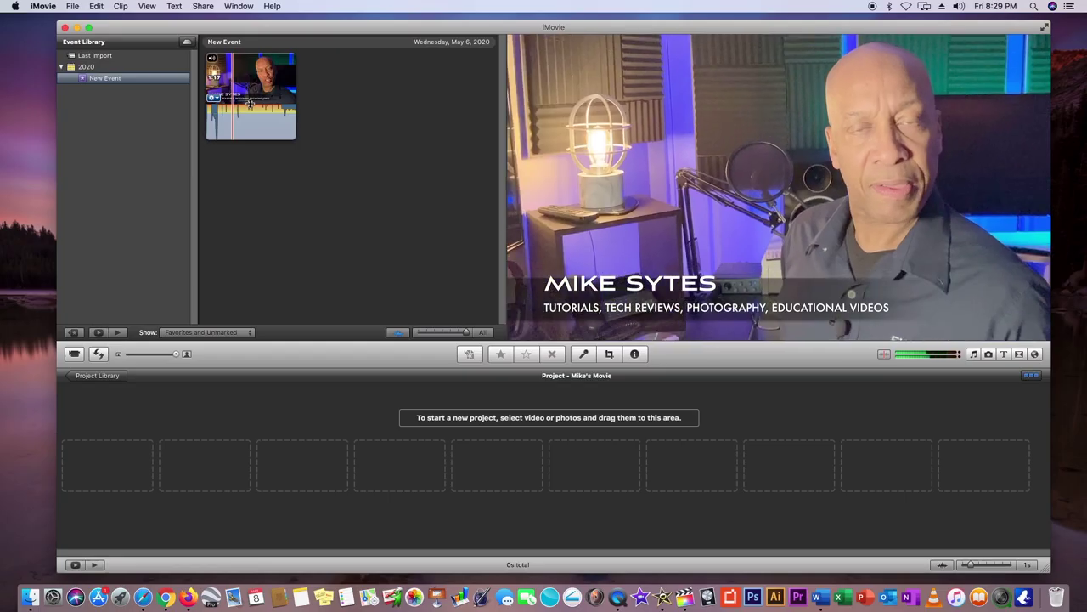
left_click_drag(251, 102, 251, 114)
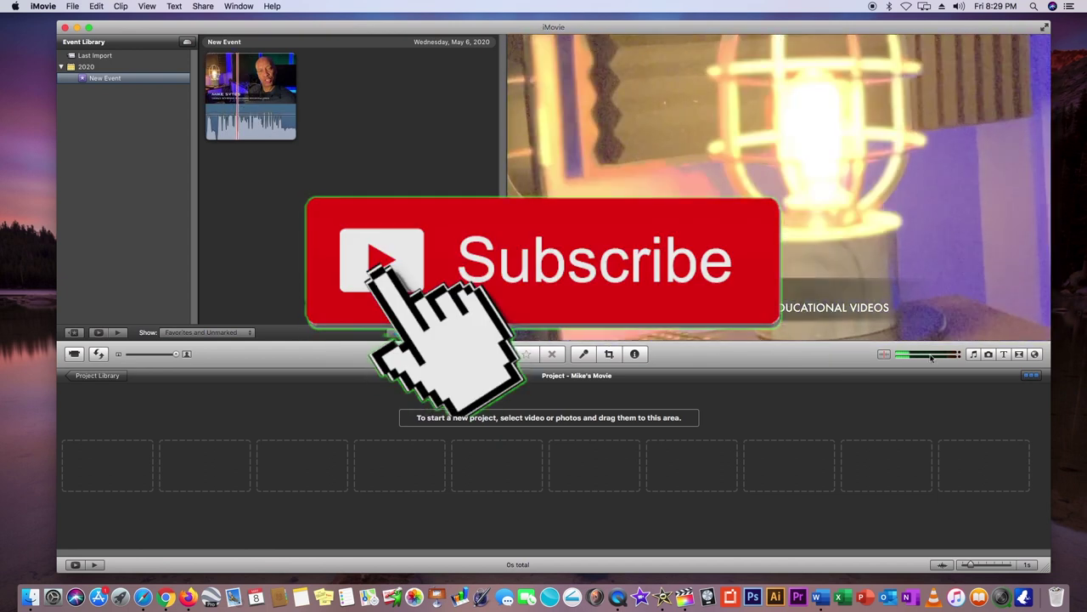
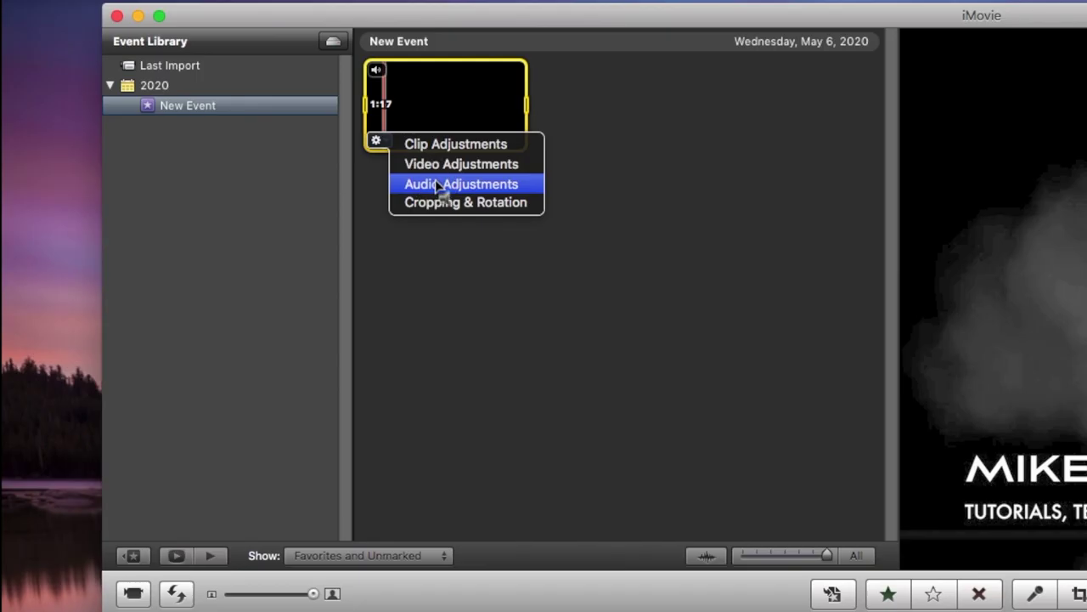
Step: Open the event clip's audio adjustments, set its volume to 100%, and reduce background noise by 21%
left_click(436, 184)
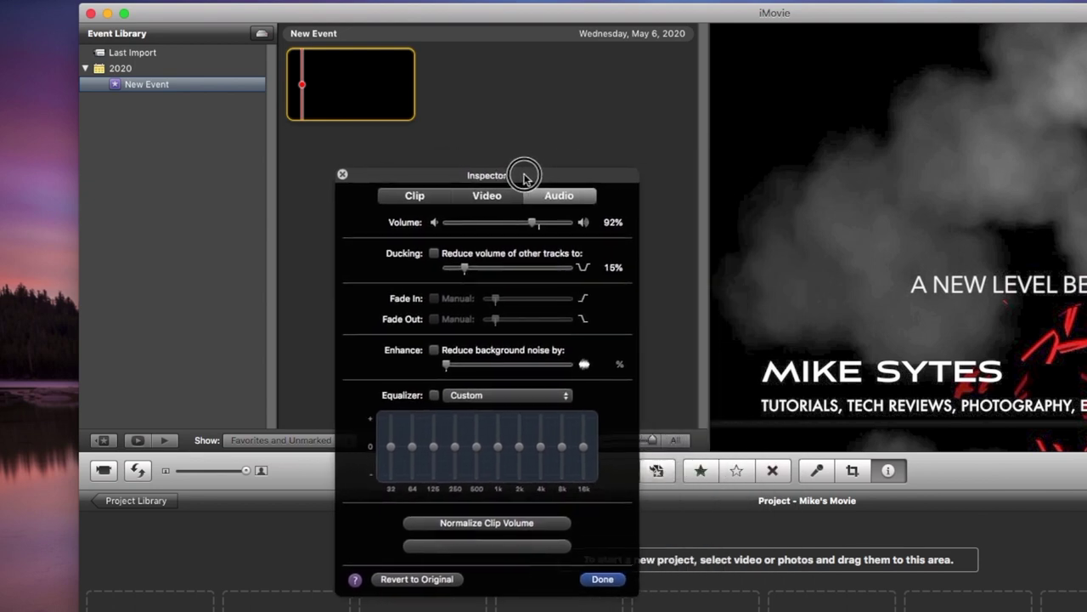
left_click_drag(523, 175, 520, 175)
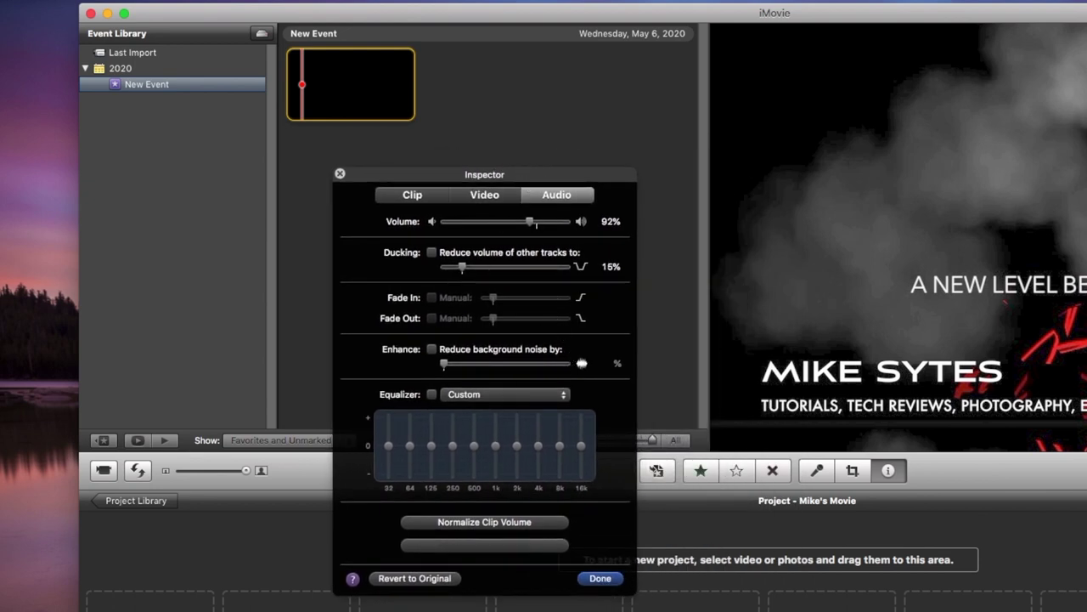
mouse_move(530, 223)
left_mouse_down()
mouse_move(542, 221)
mouse_move(526, 222)
left_mouse_up()
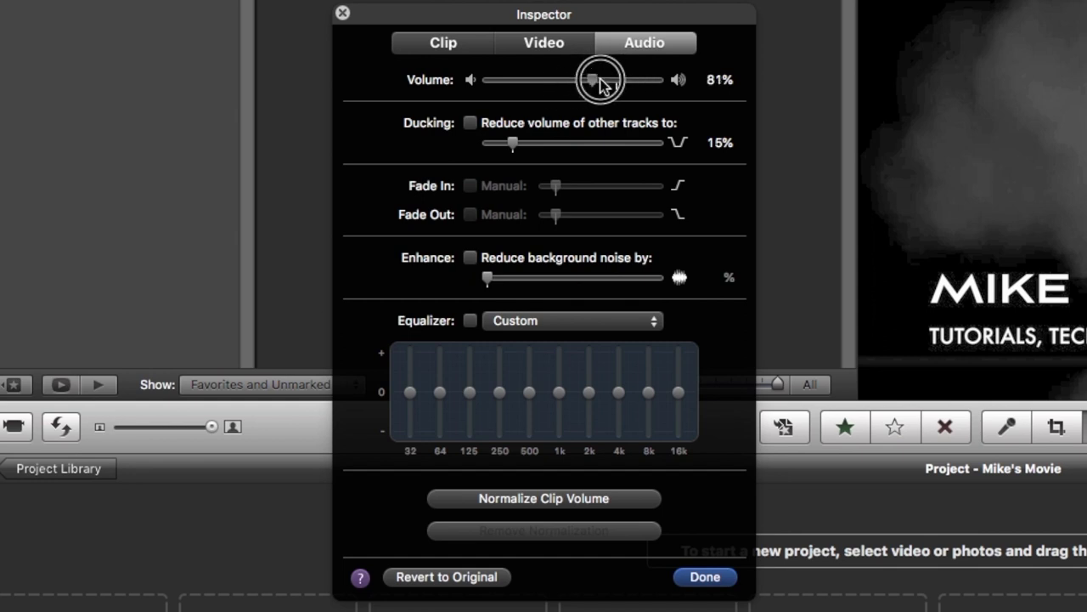
left_click_drag(602, 82, 619, 82)
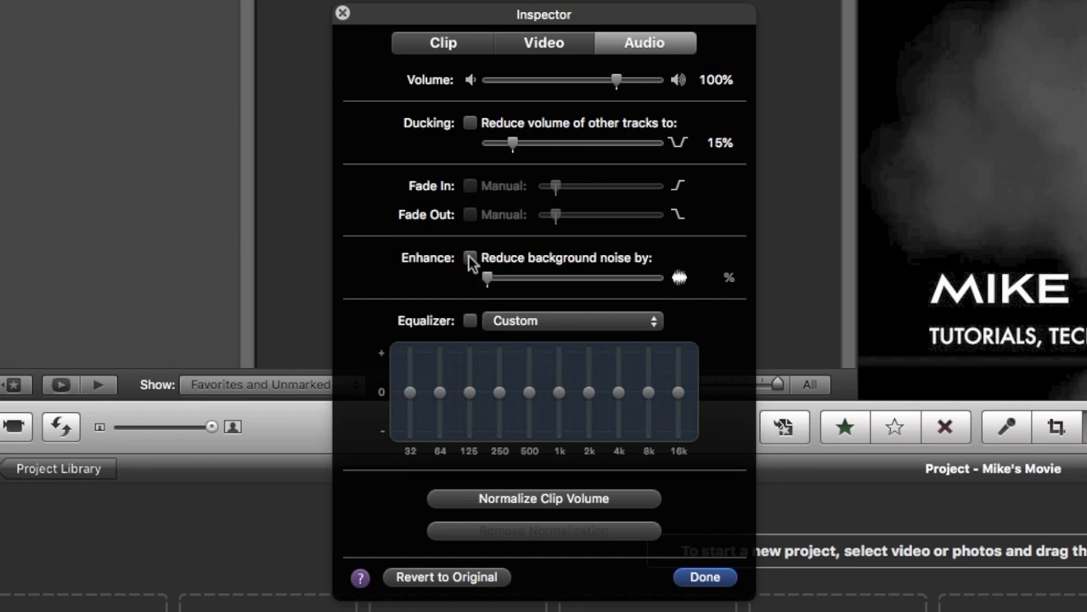
left_click_drag(487, 280, 522, 279)
Step: Shape a custom equalizer for the event clip, lowering 32 and raising every other band except 250, and apply the audio adjustments
left_click_drag(438, 399, 439, 377)
left_click(468, 382)
left_click_drag(529, 392, 530, 372)
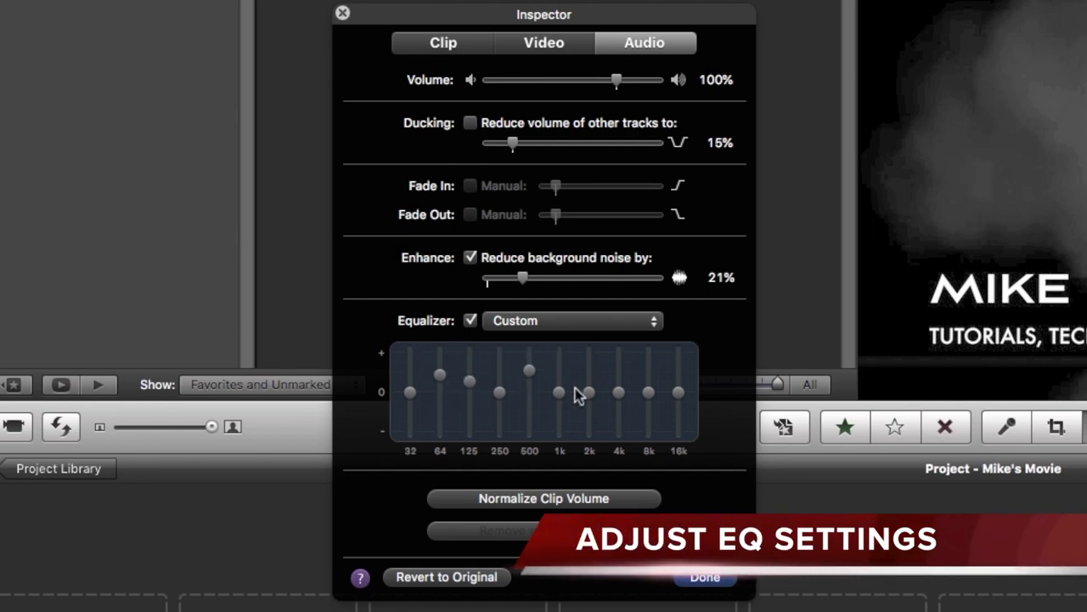
left_click(560, 388)
left_click(620, 388)
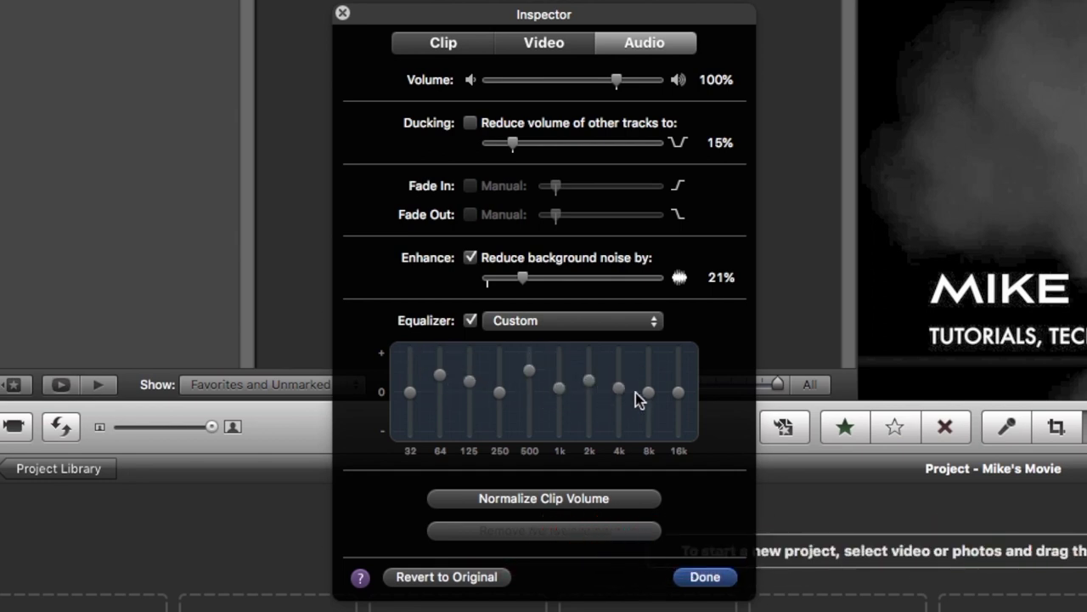
left_click_drag(678, 393, 680, 364)
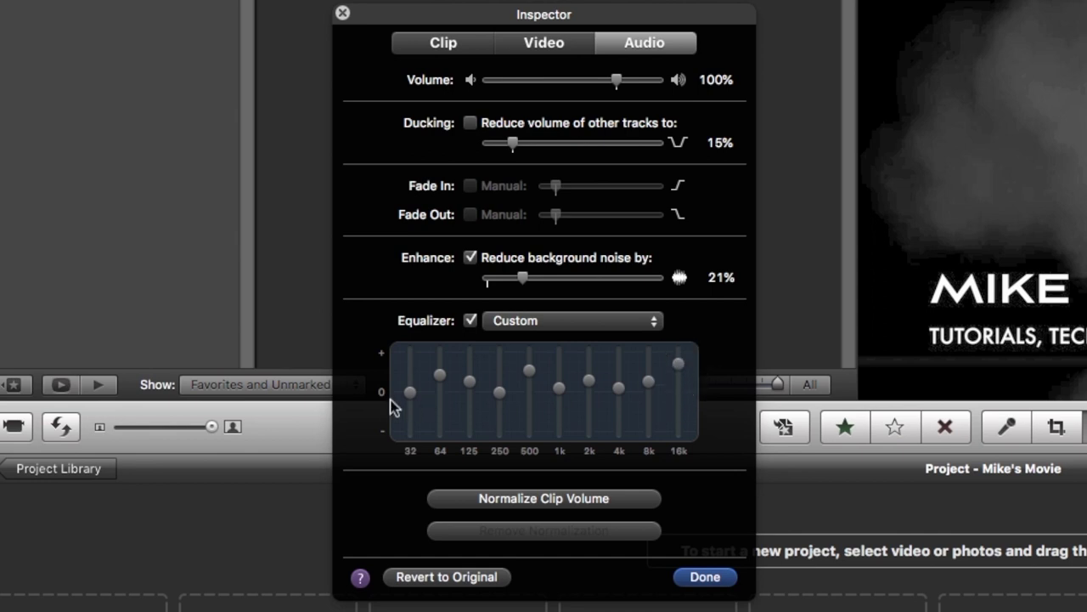
left_click_drag(405, 405, 411, 406)
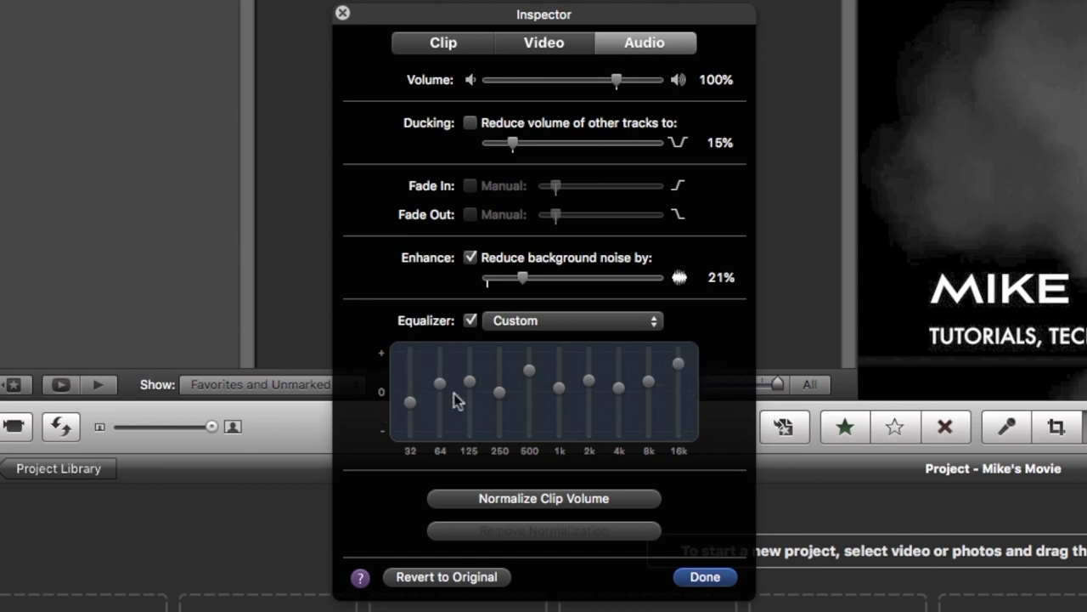
left_click(705, 578)
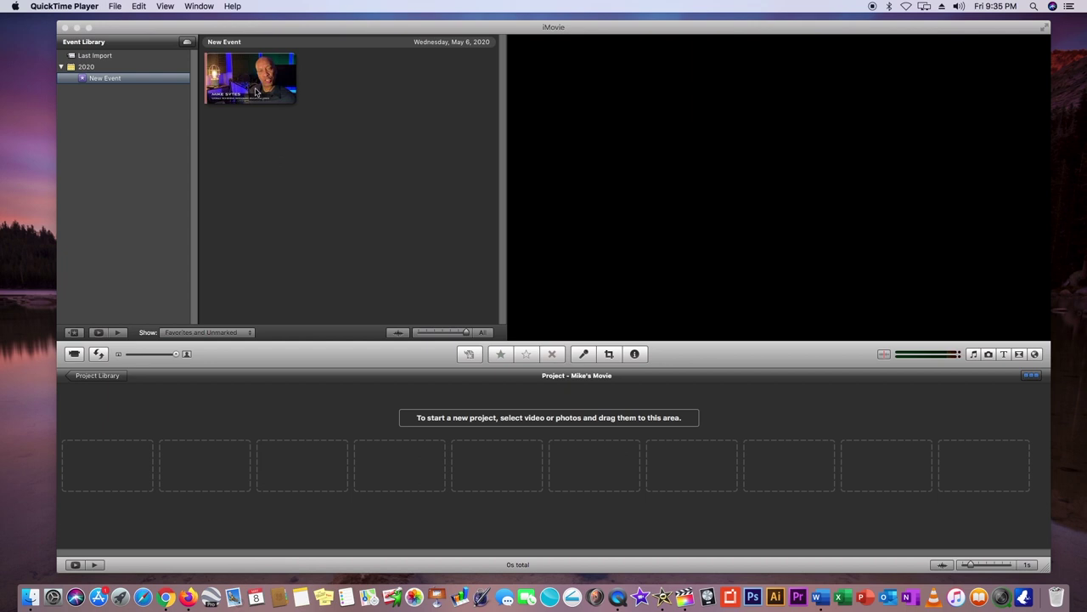
Step: Select the entire event clip and add it to the start of the Mike's Movie project
left_click(259, 85)
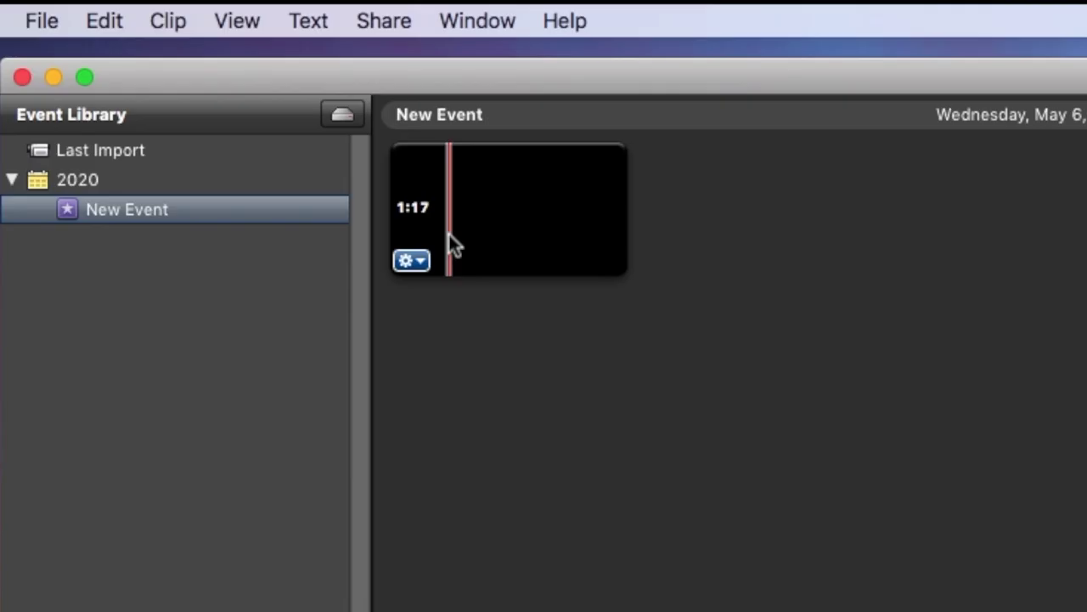
left_click_drag(227, 91, 277, 90)
left_click_drag(578, 236, 650, 235)
left_click_drag(444, 210, 332, 230)
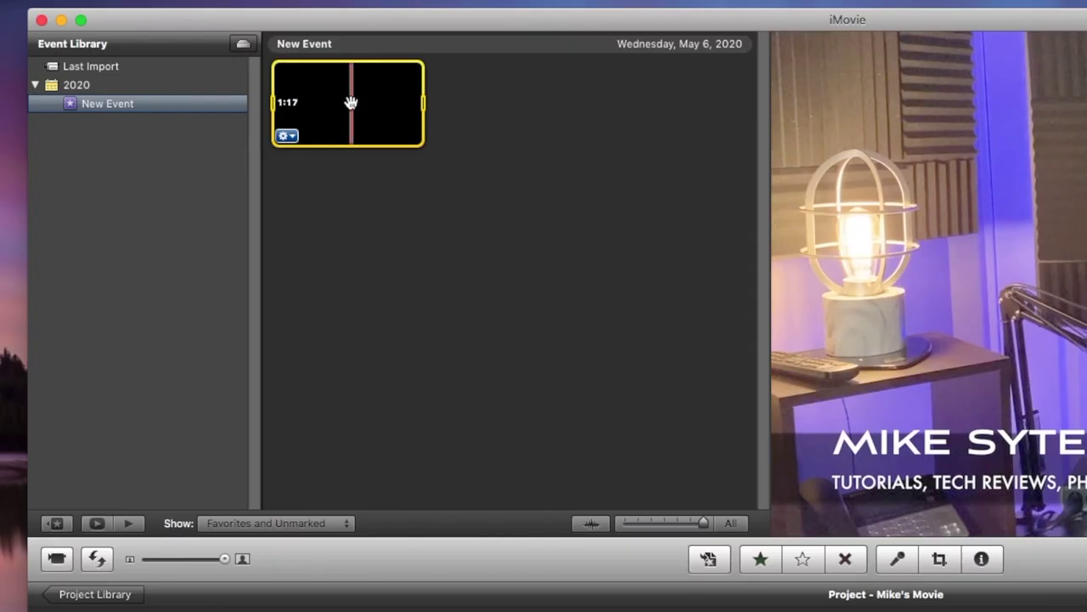
left_click_drag(351, 103, 247, 611)
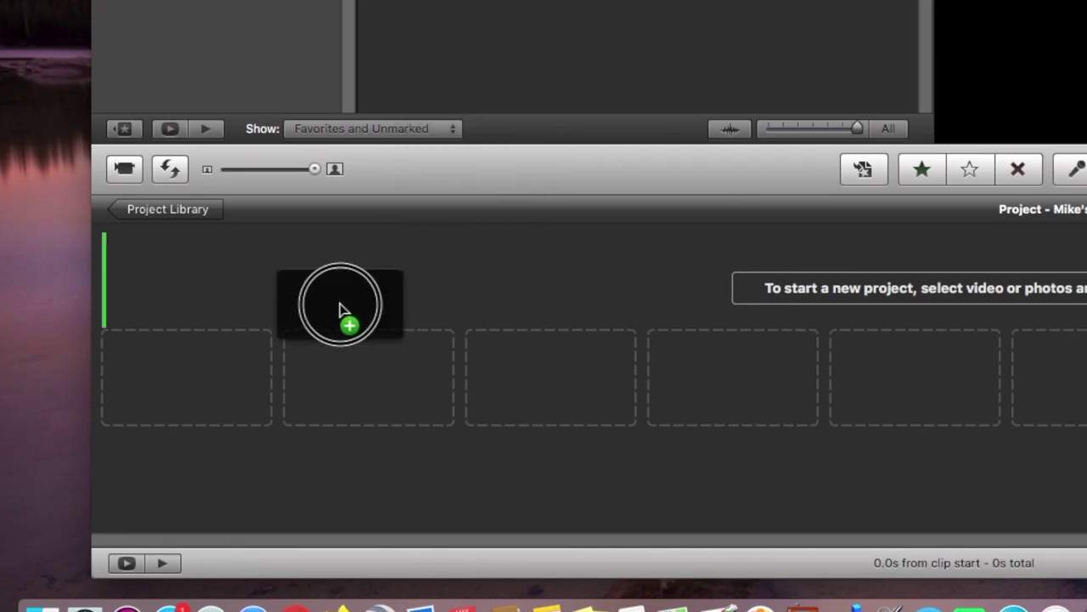
left_click_drag(339, 307, 179, 345)
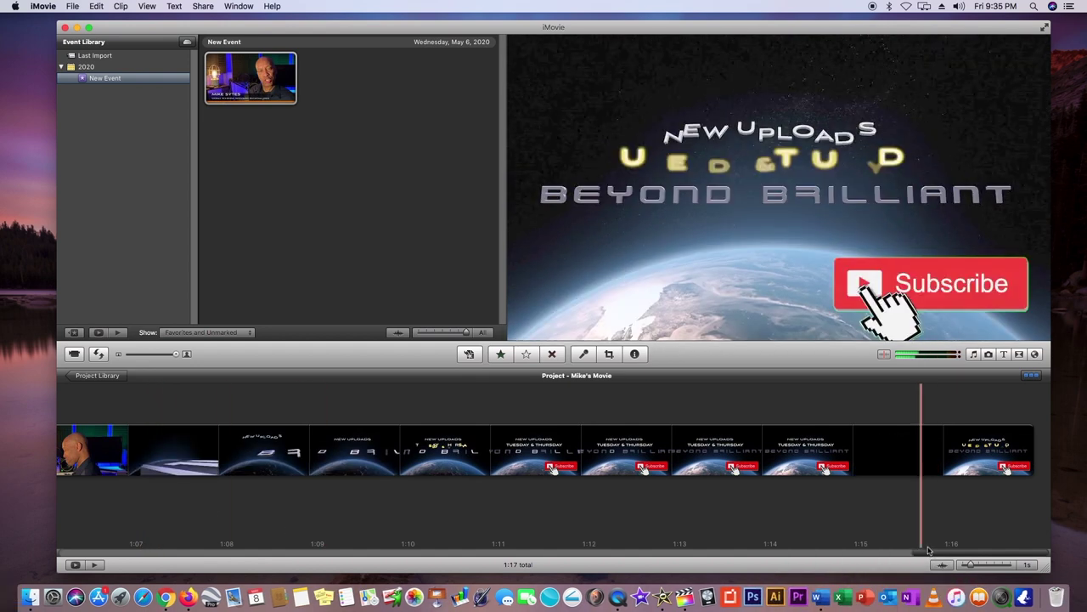
Step: Examine the project clip's clip, video and audio adjustment settings in the Inspector, ending on the clip adjustments
left_click_drag(929, 554, 51, 562)
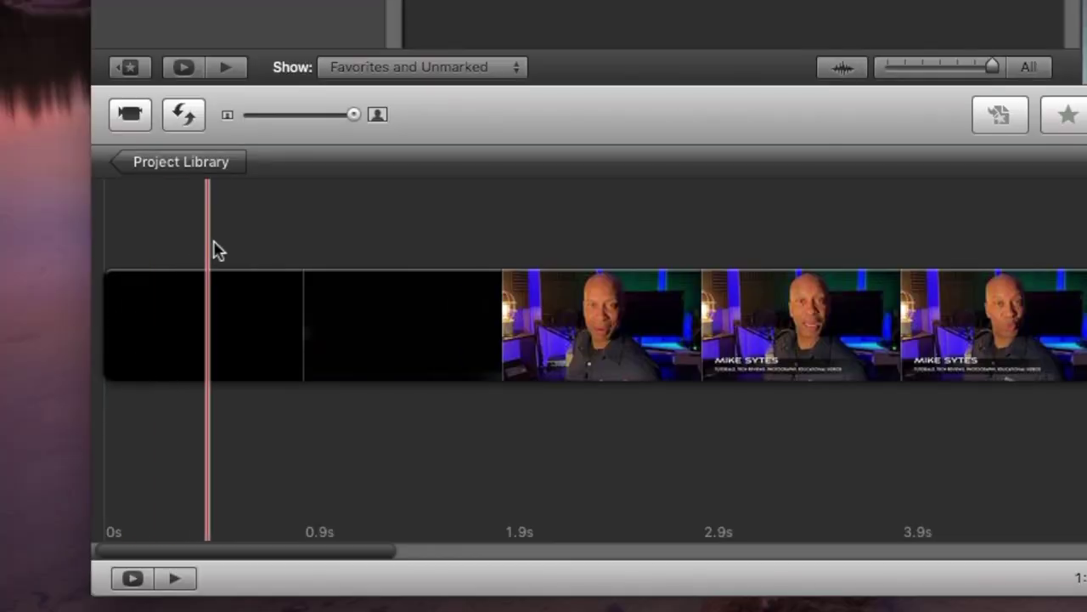
mouse_move(122, 370)
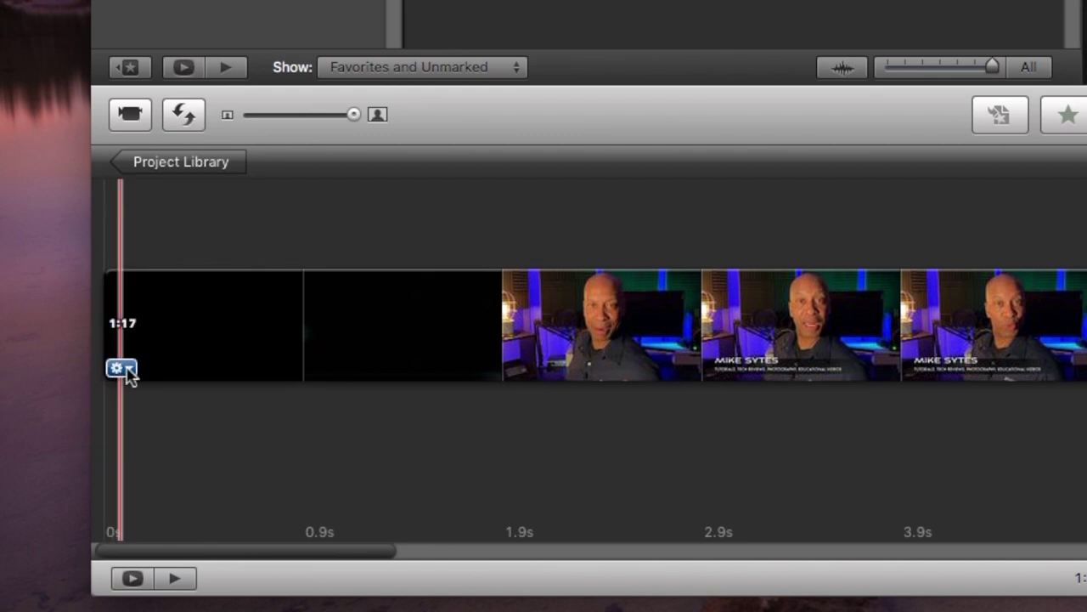
left_click(119, 369)
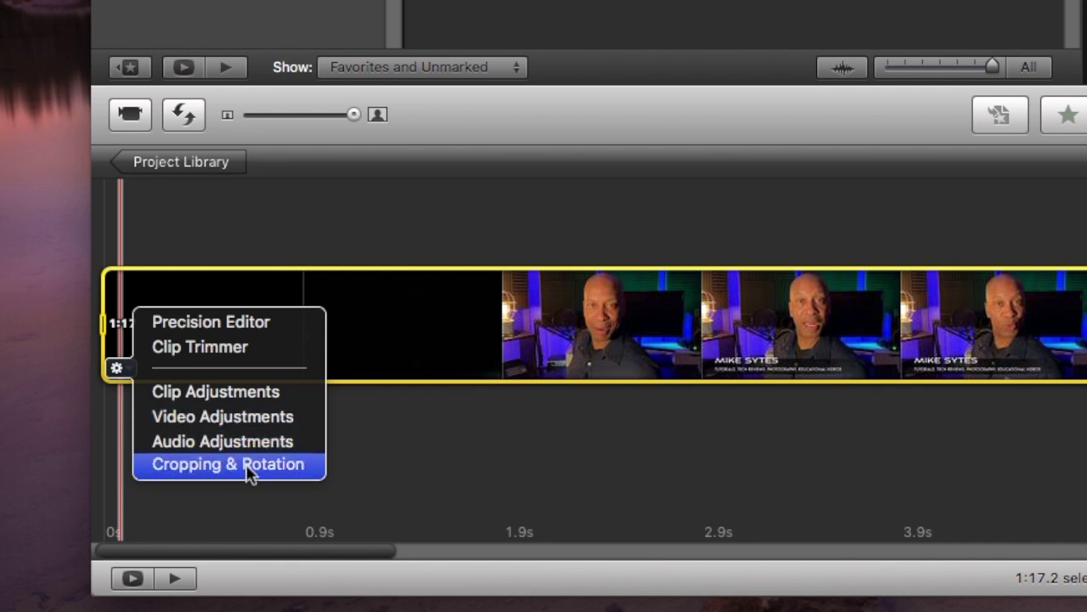
left_click(237, 391)
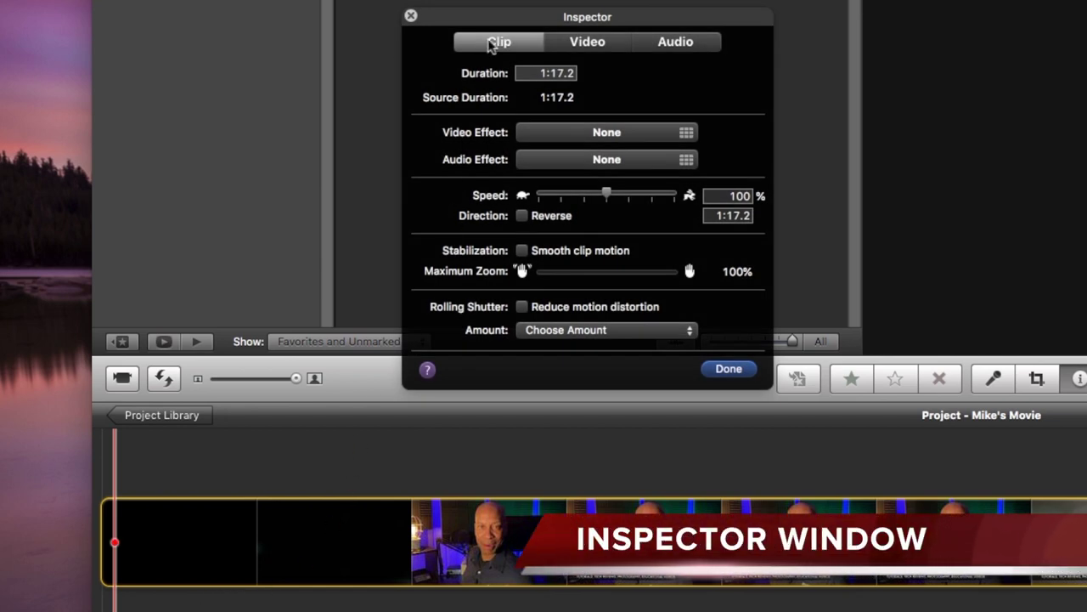
left_click(584, 45)
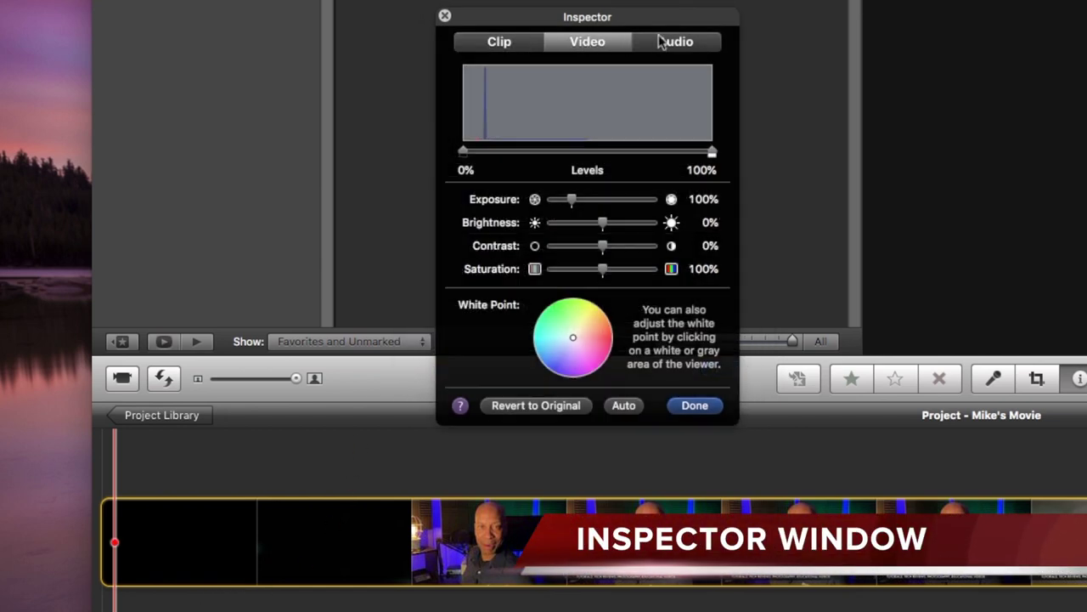
left_click(676, 42)
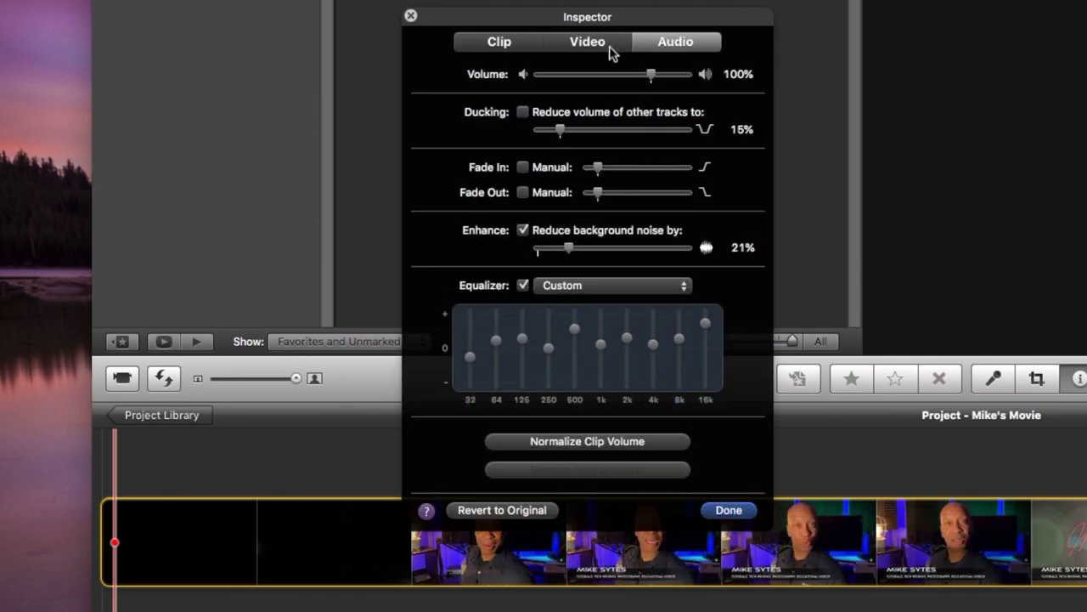
left_click(581, 47)
left_click(478, 45)
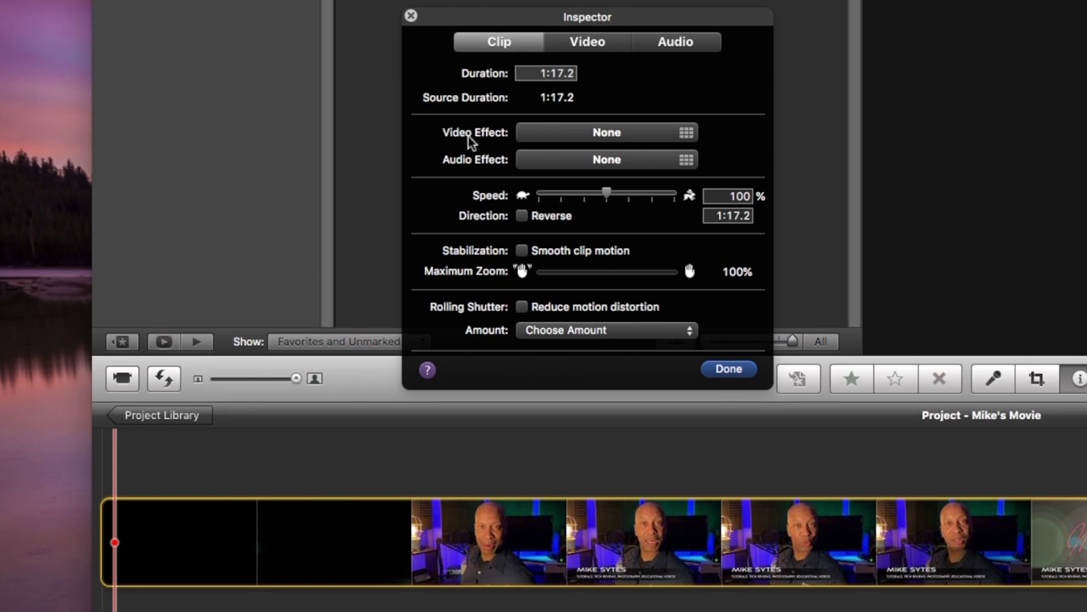
Step: Browse the video effects and the audio effects offered for the project clip without applying any
left_click(603, 134)
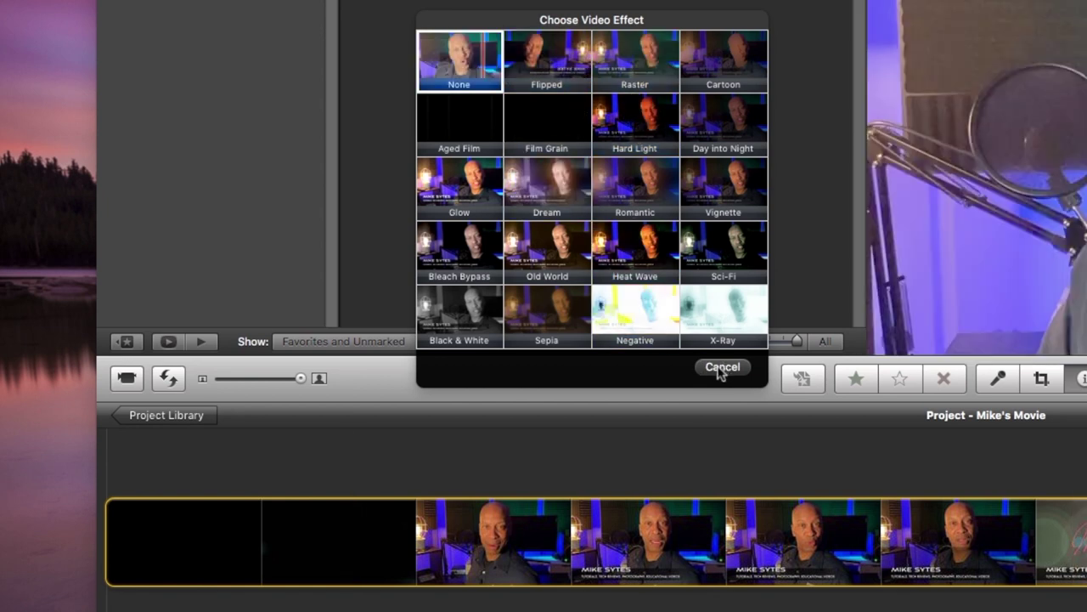
left_click(723, 369)
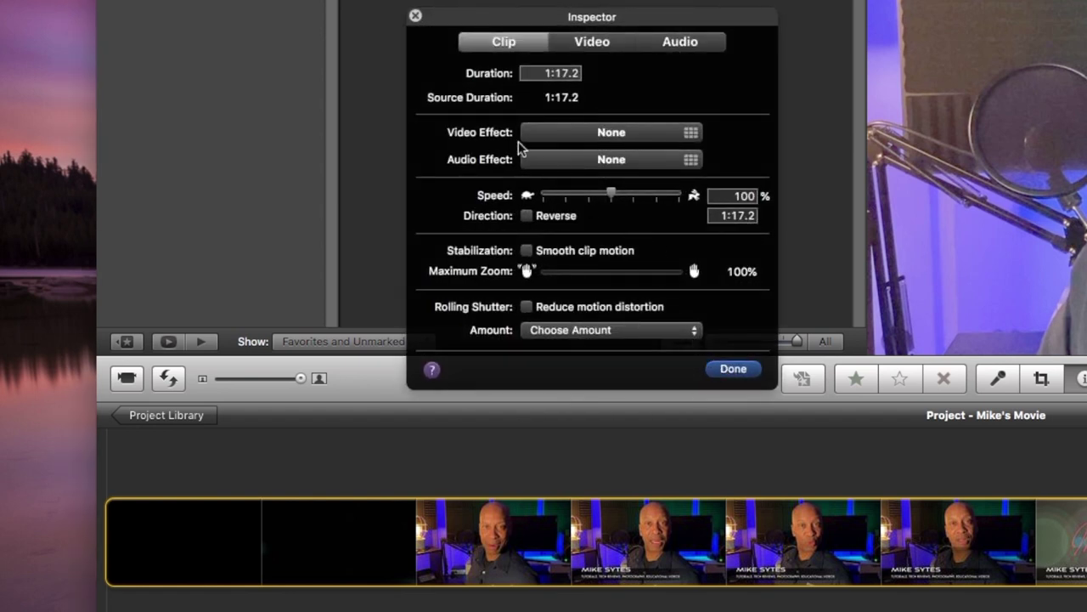
left_click(611, 160)
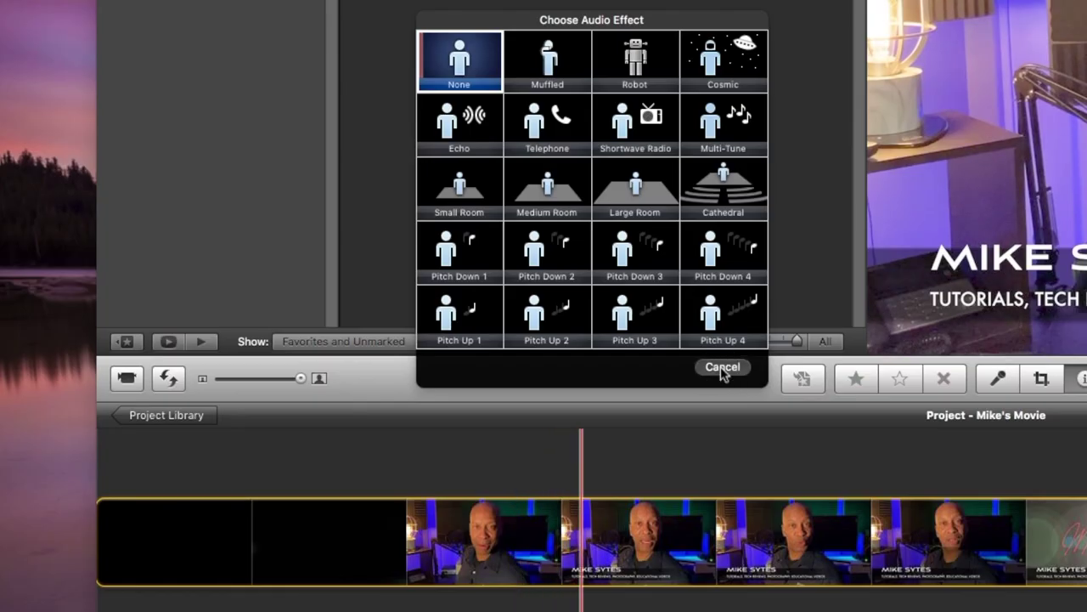
left_click(721, 369)
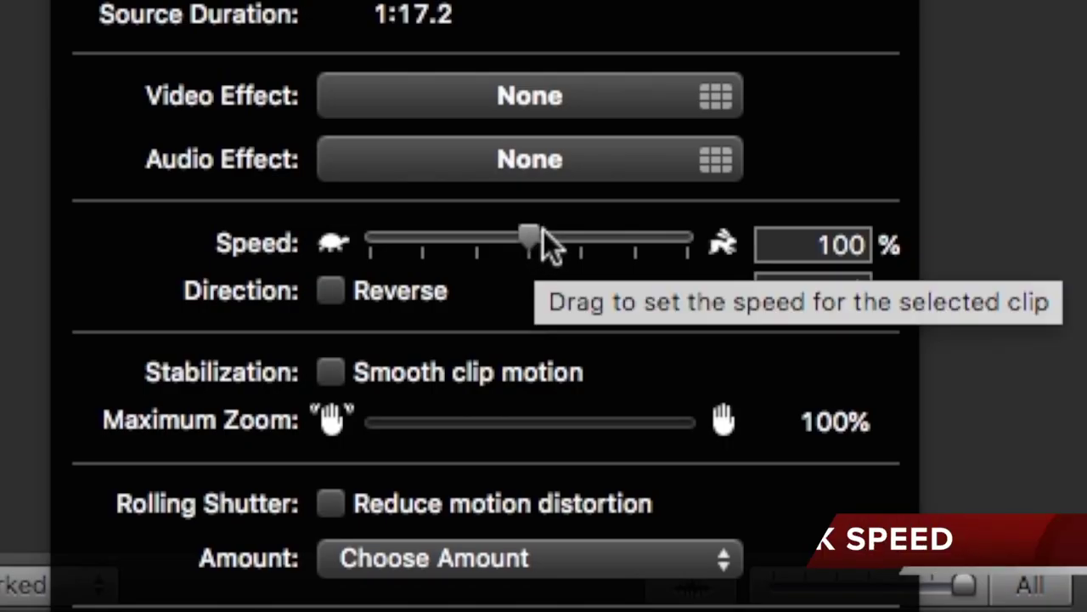
Step: Try playback speeds of 400% and 12.5% on the project clip and set the speed back to 100%
left_click_drag(529, 234, 643, 239)
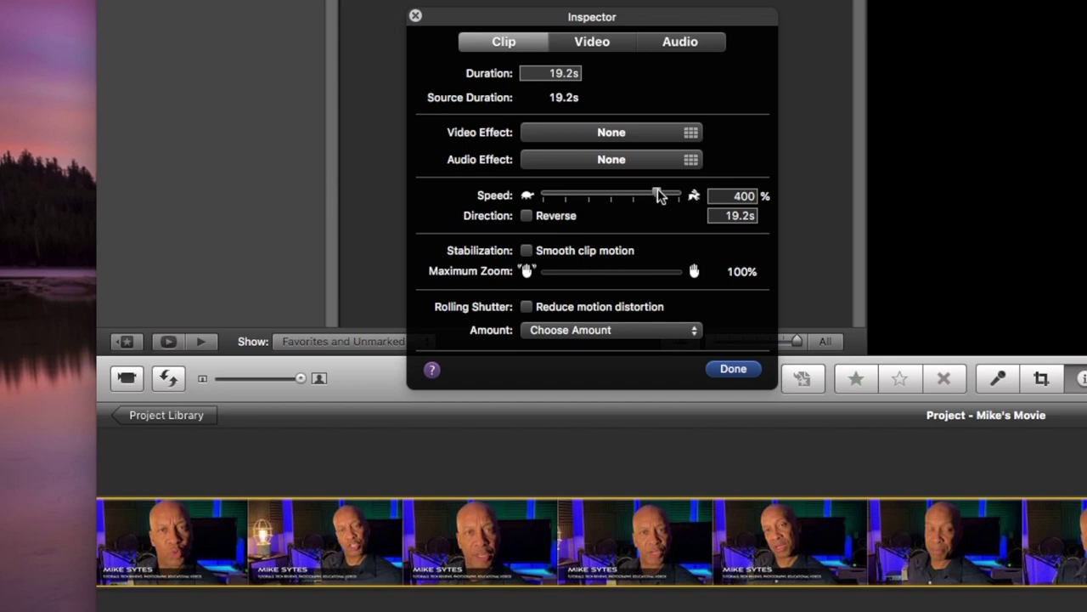
left_click_drag(659, 193, 510, 198)
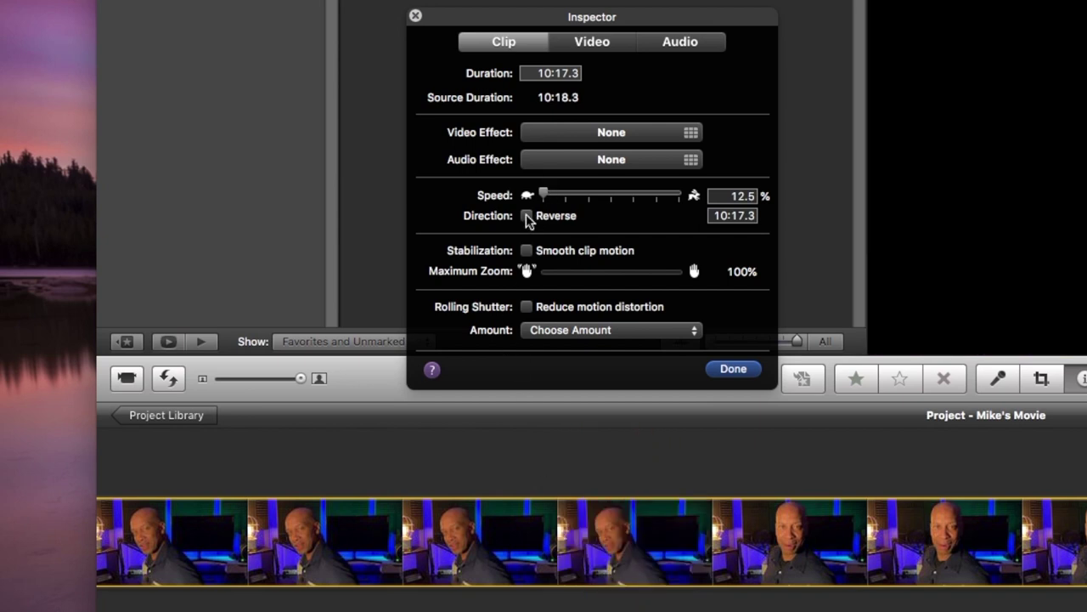
left_click_drag(542, 196, 611, 194)
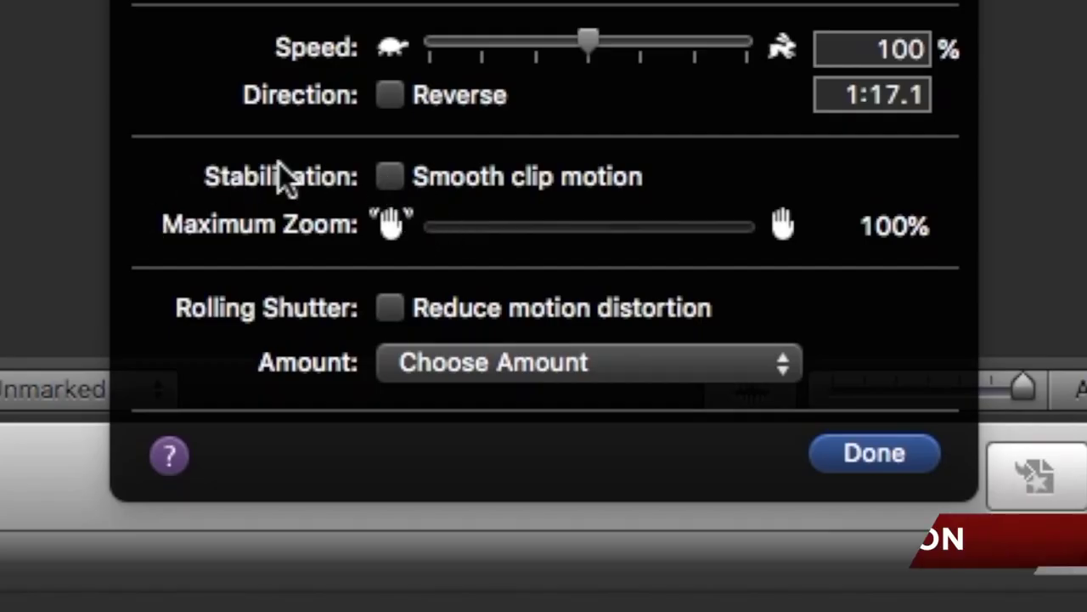
Step: Try clip motion smoothing and Medium rolling shutter reduction on the project clip, leave both turned off, and close the Inspector
left_click(391, 177)
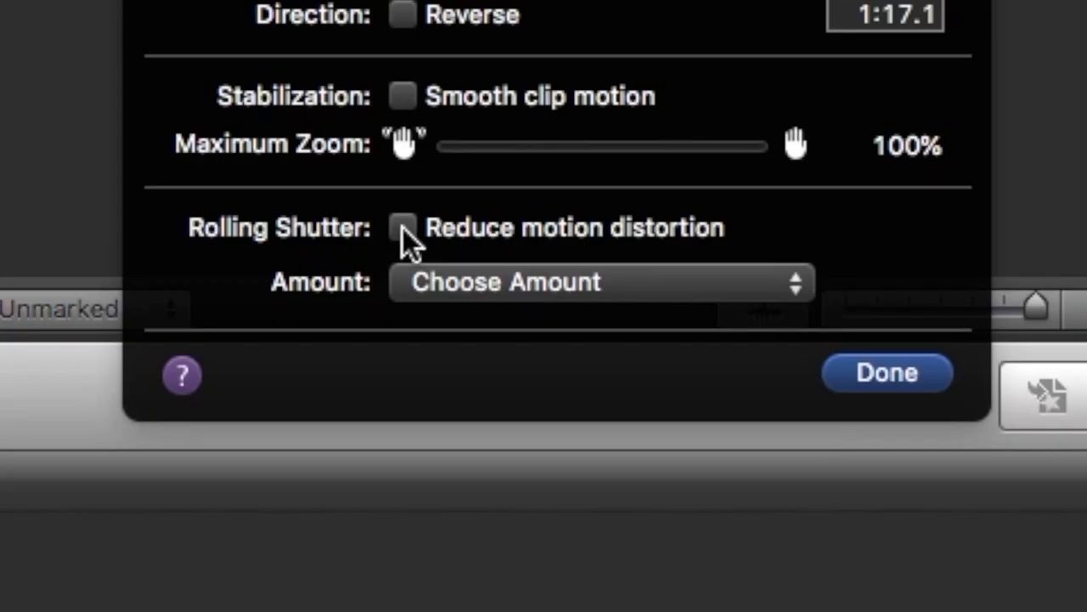
left_click(527, 307)
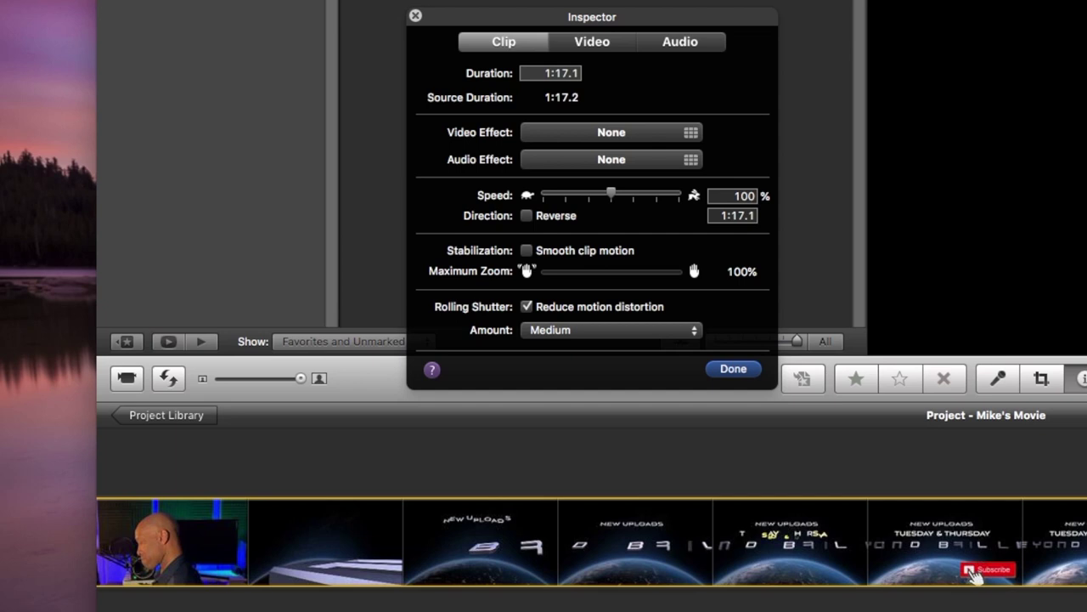
left_click(697, 332)
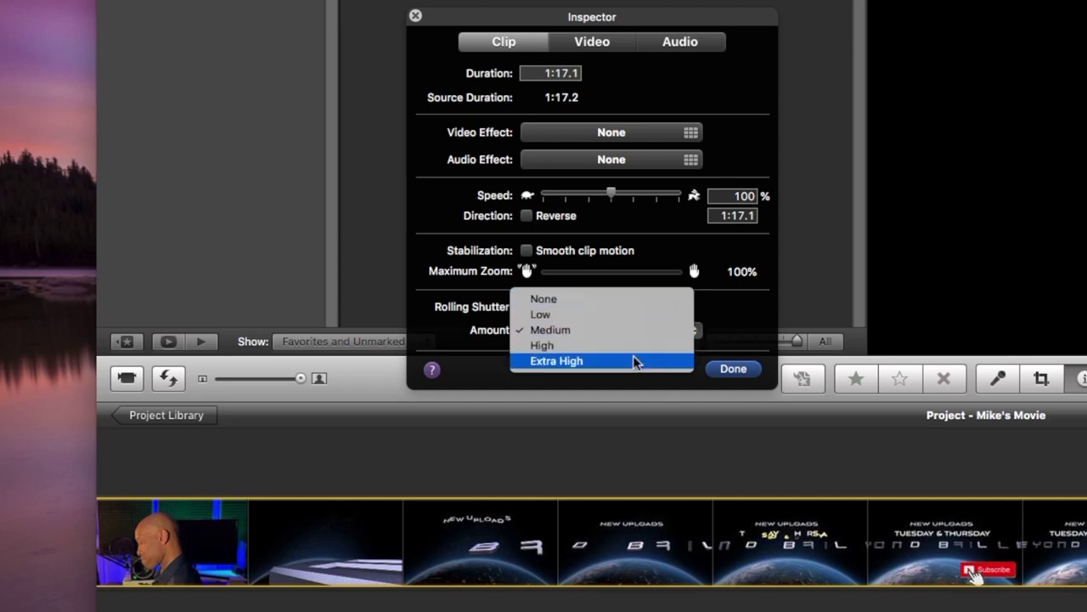
left_click(735, 338)
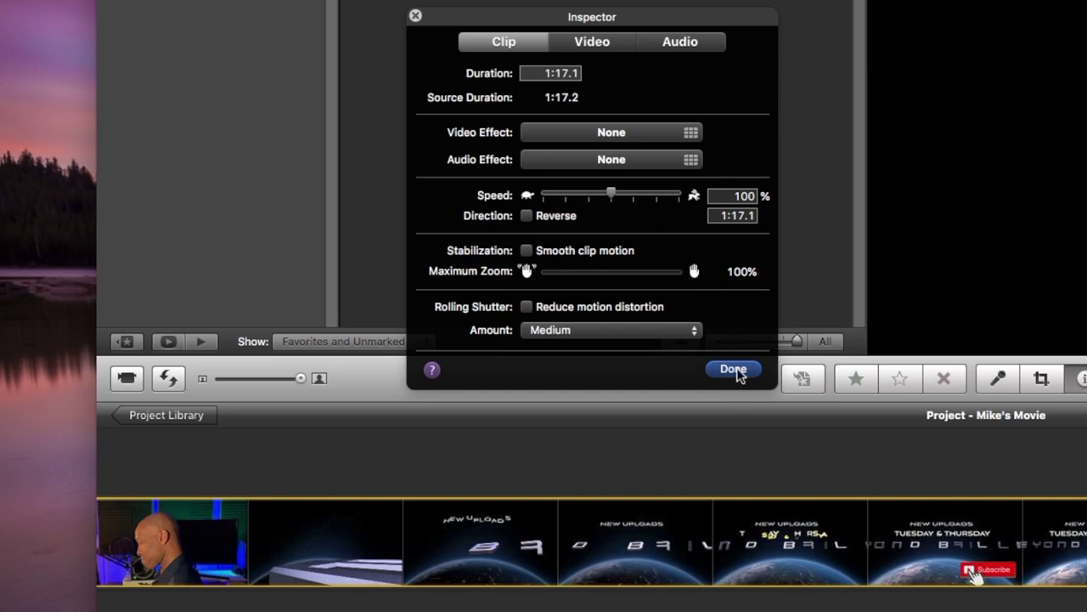
left_click(733, 368)
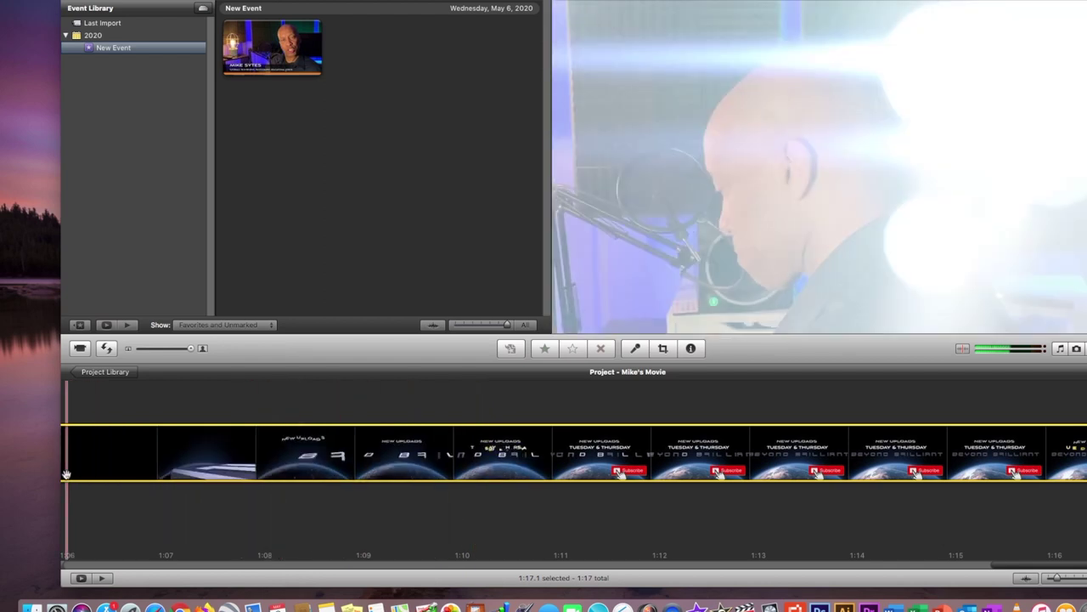
Step: Return to the start of the project and open the clip's video adjustments in the Inspector, glancing at its audio and clip settings
left_click(119, 414)
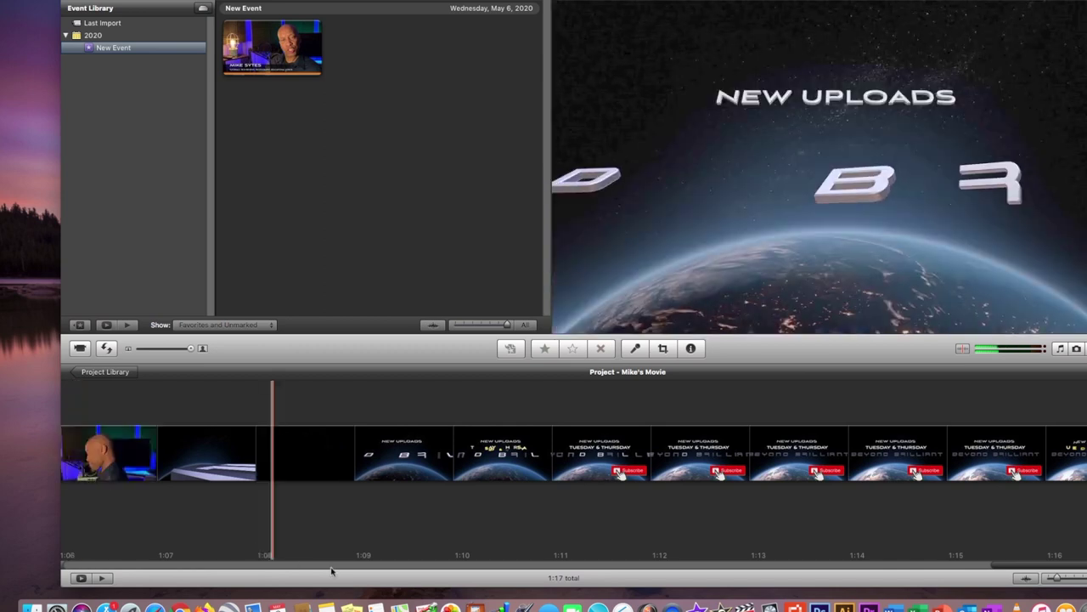
left_click_drag(972, 563, 23, 558)
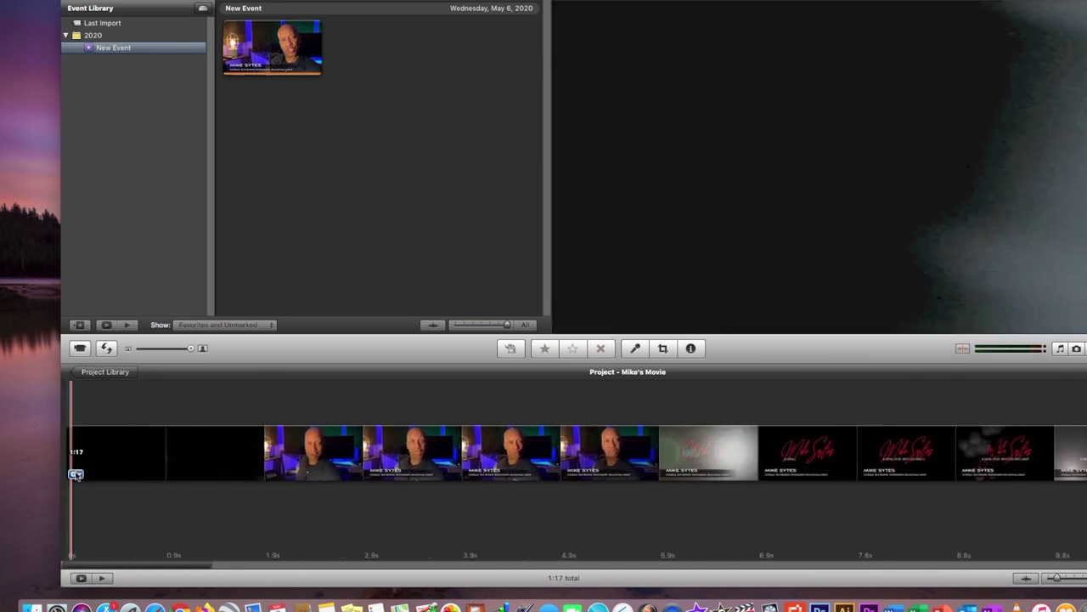
left_click(76, 474)
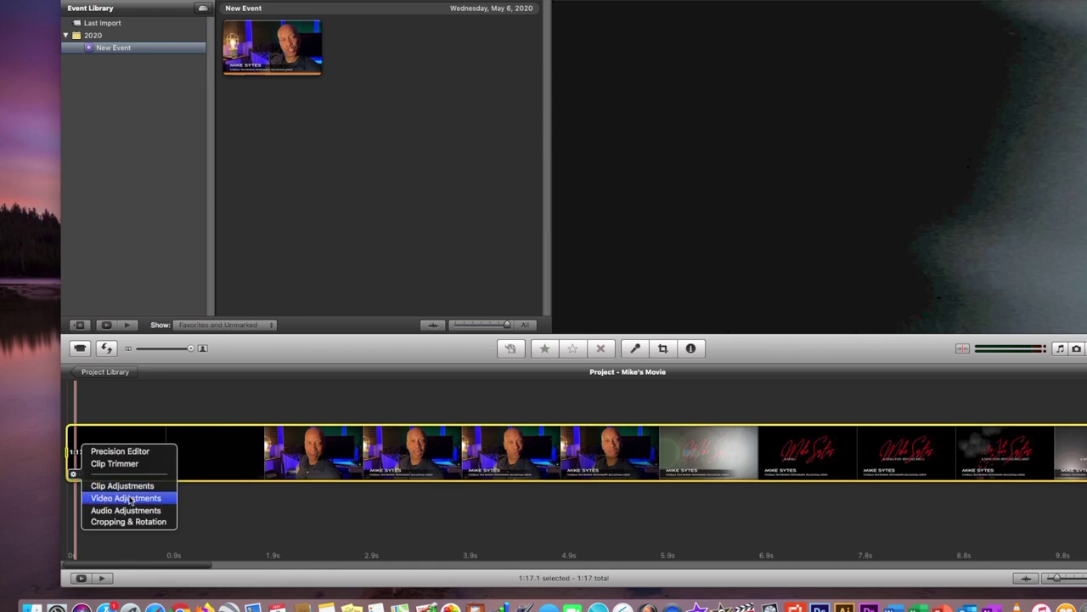
left_click(129, 499)
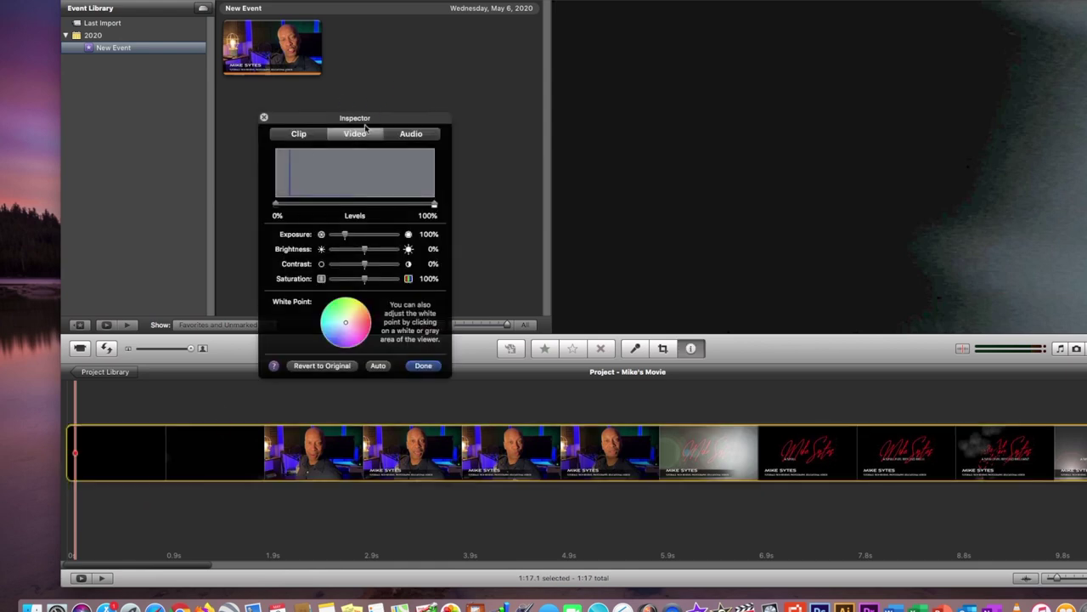
left_click(410, 134)
left_click(356, 134)
left_click(299, 134)
left_click(357, 134)
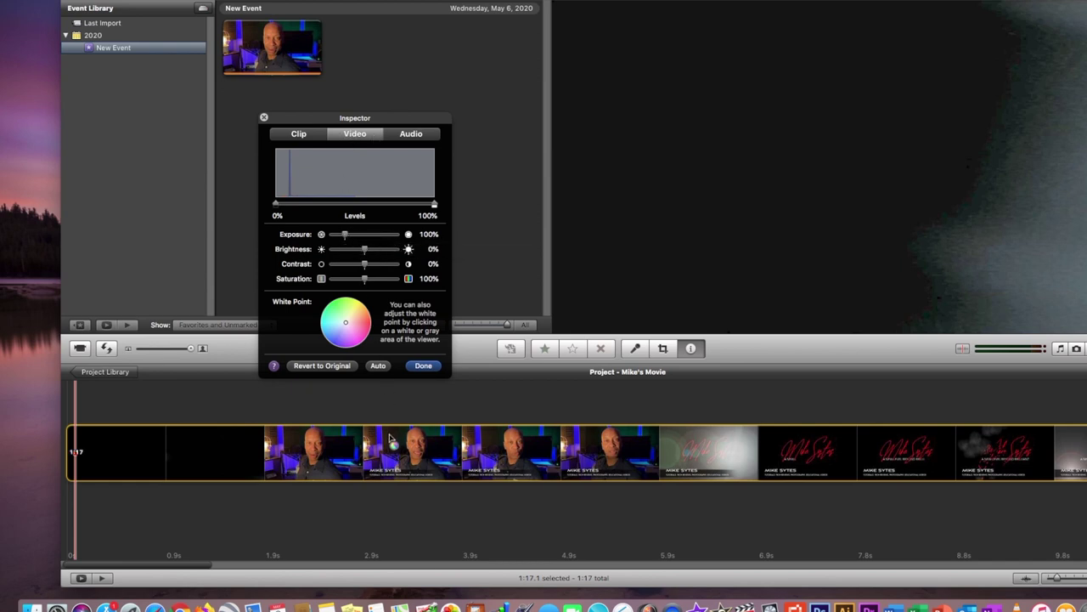
Step: On a frame showing the speaker, set the clip's exposure to 85%, brightness to -19%, contrast to 26% and saturation to 111%
left_click(433, 448)
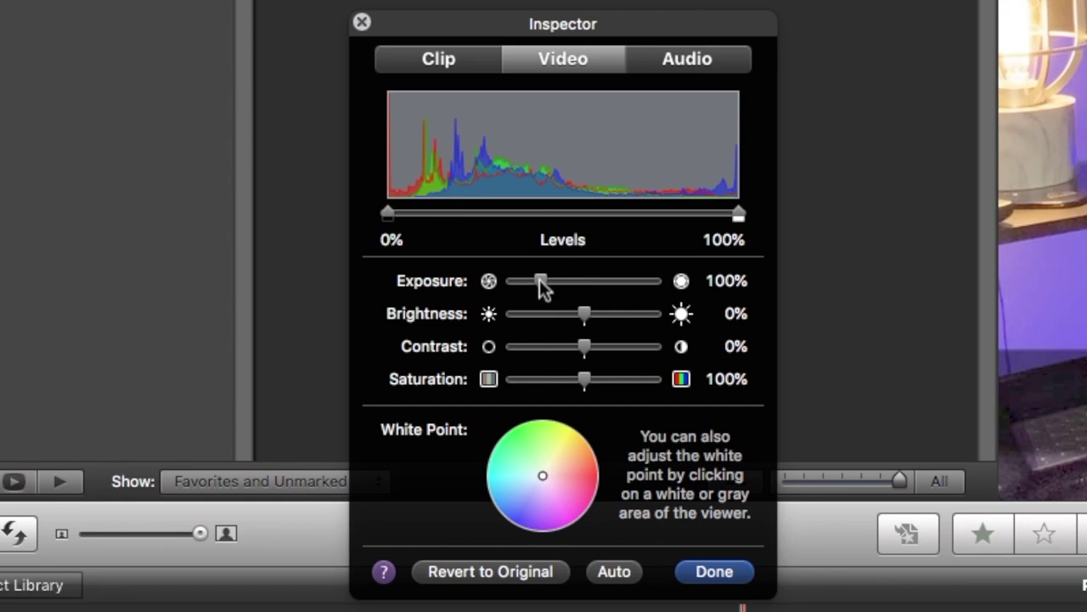
mouse_move(543, 287)
left_mouse_down()
mouse_move(524, 280)
mouse_move(537, 286)
left_mouse_up()
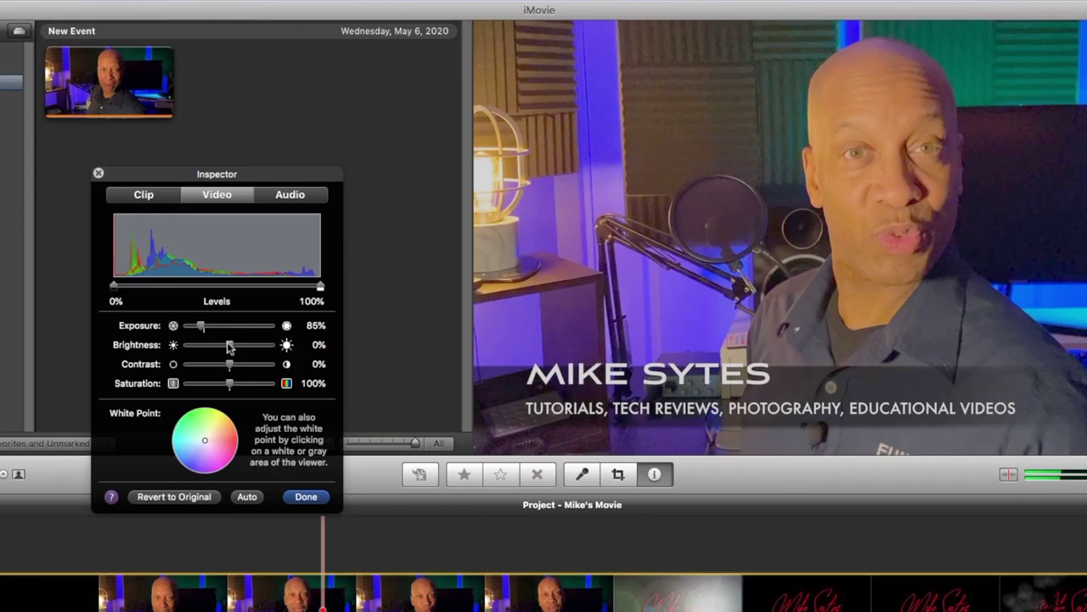
mouse_move(229, 345)
left_mouse_down()
mouse_move(205, 341)
mouse_move(232, 364)
mouse_move(340, 359)
mouse_move(175, 350)
mouse_move(237, 364)
left_mouse_up()
left_click_drag(303, 361, 230, 384)
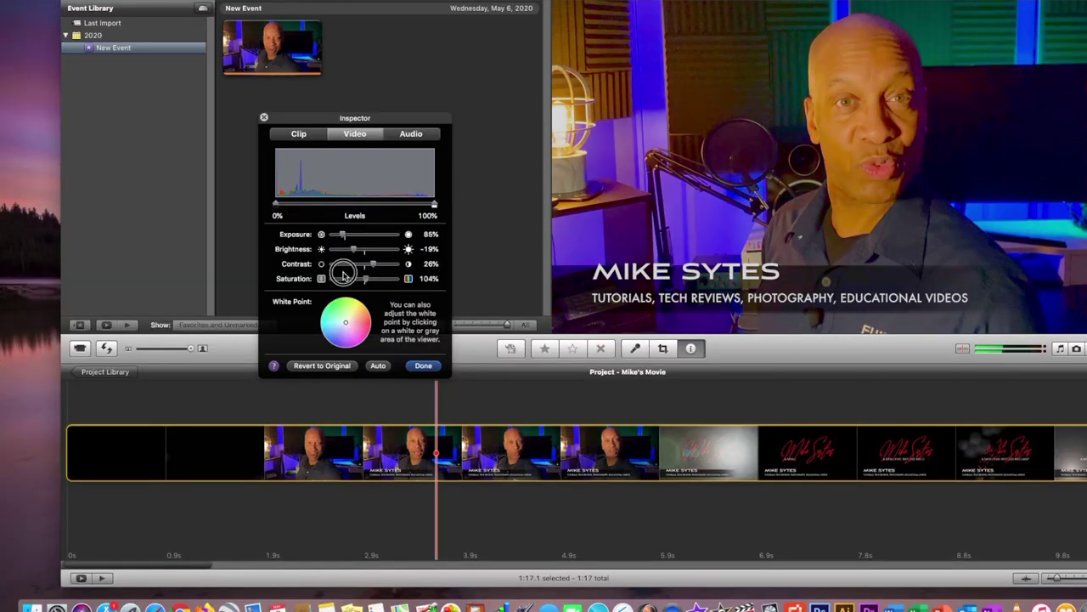
left_click_drag(344, 274, 367, 278)
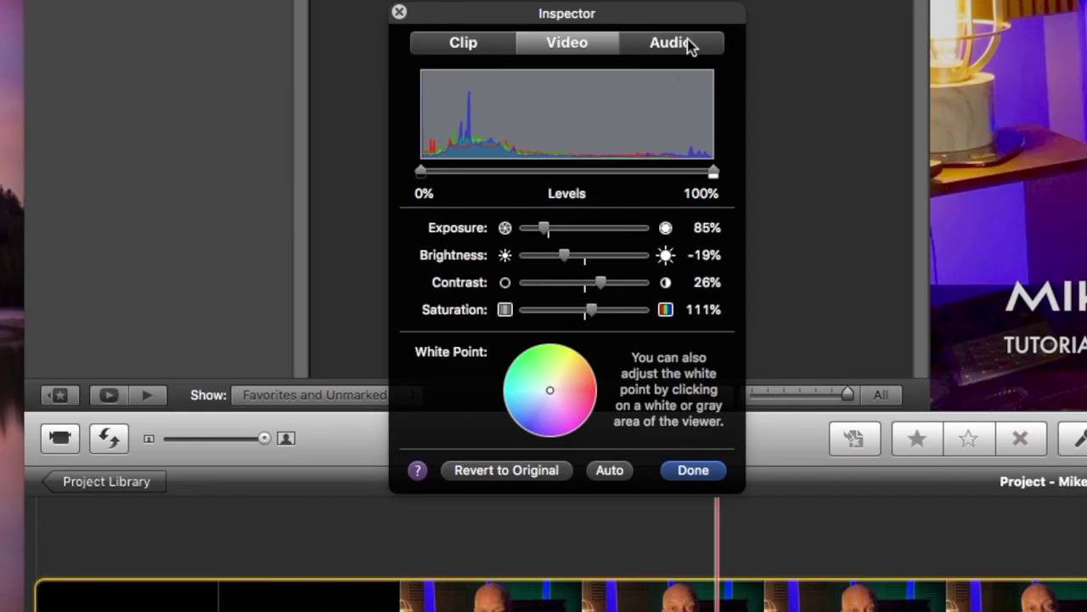
Step: Set the project clip's equalizer preset to Flat, leave manual fade-in off, and finish its audio adjustments
left_click(684, 44)
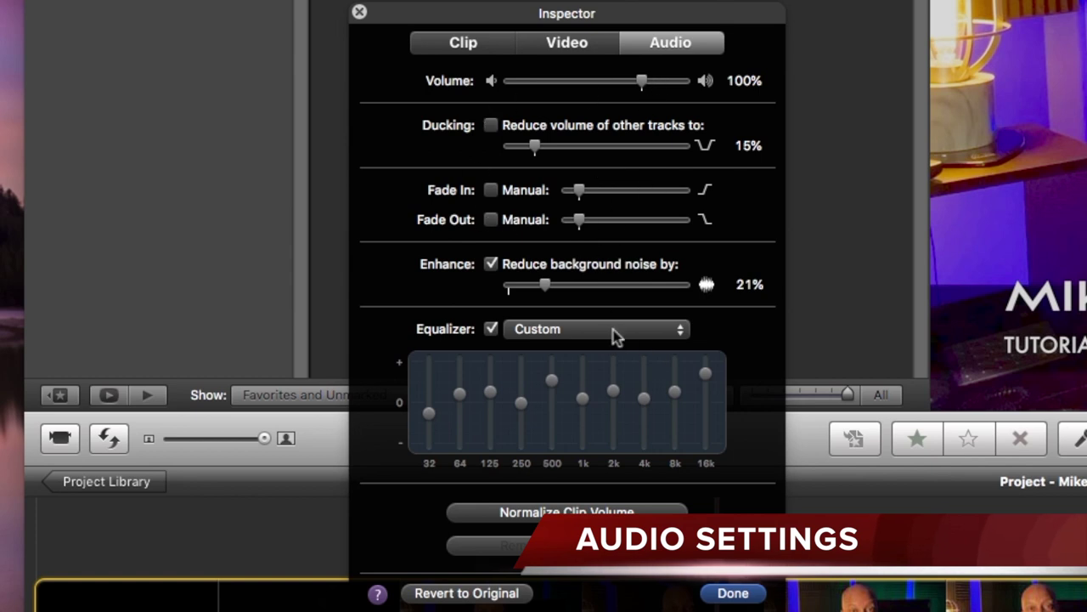
left_click(491, 191)
left_click(491, 191)
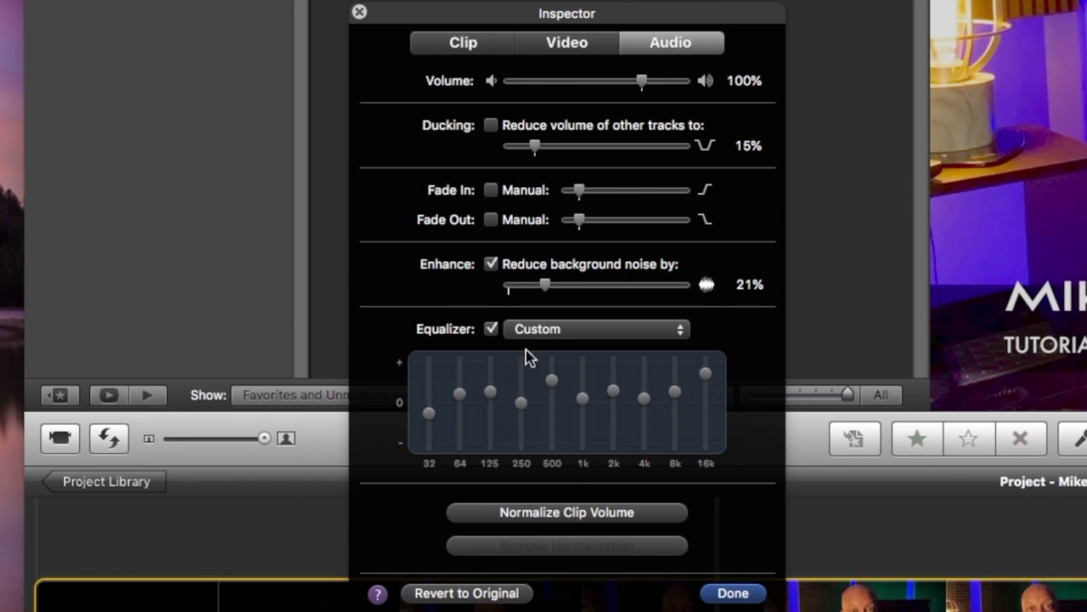
left_click(682, 331)
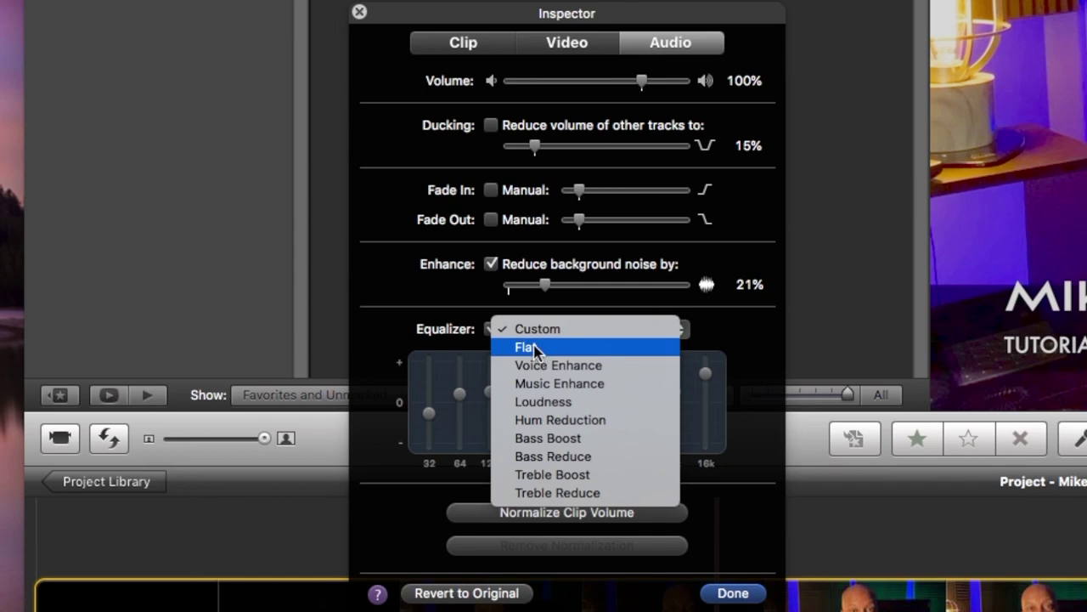
left_click(526, 348)
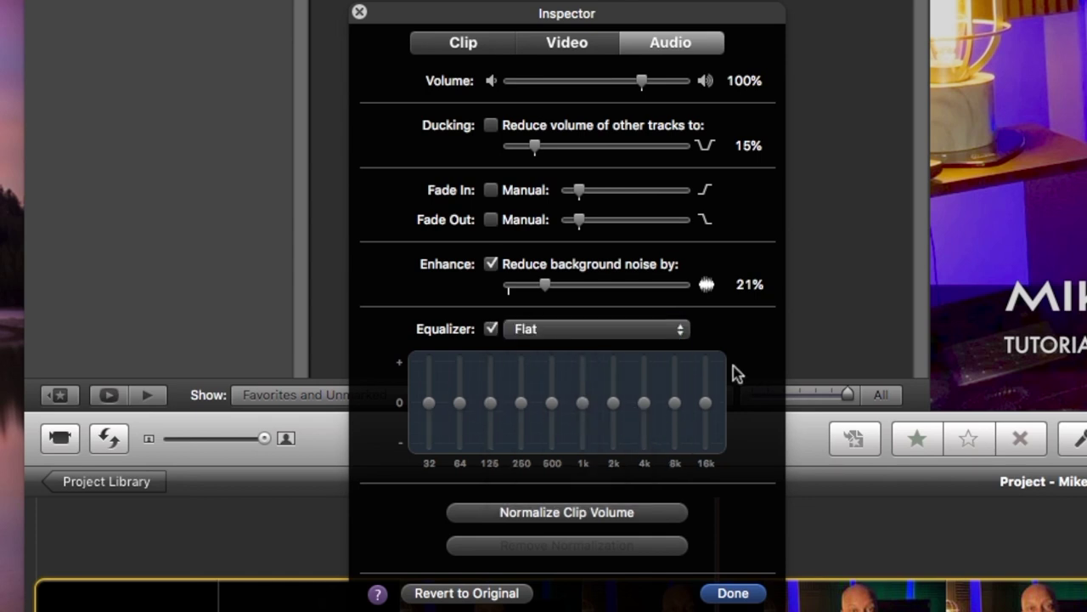
left_click(729, 593)
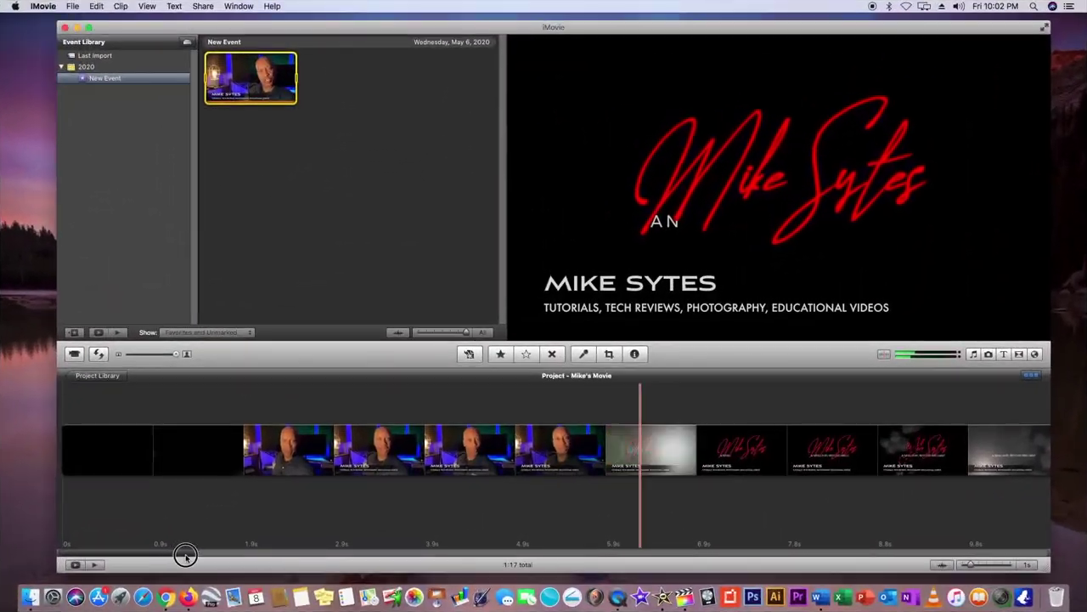
Step: Review the project clip along its length and set the project timeline to one thumbnail frame per 10 seconds
left_click_drag(182, 553, 915, 534)
scroll(959, 533, "right", 10)
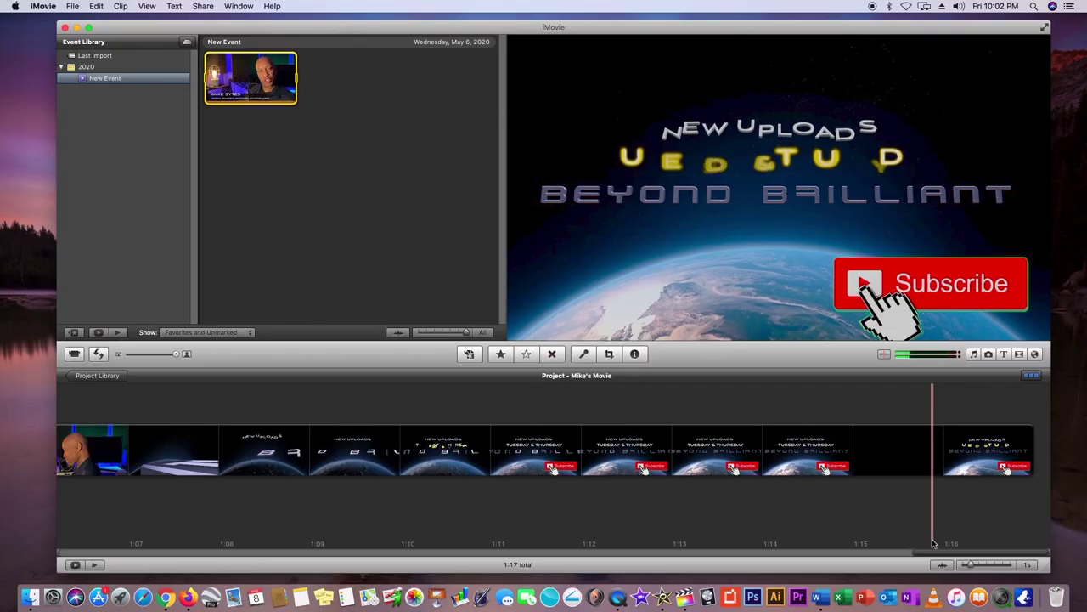
left_click_drag(949, 554, 76, 556)
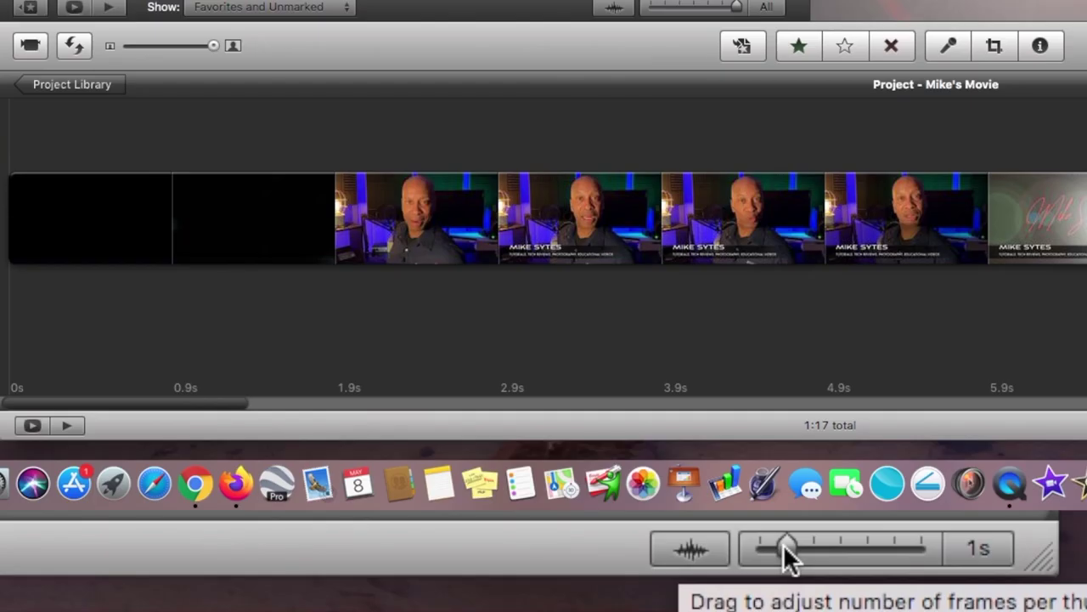
left_click_drag(783, 544, 898, 554)
mouse_move(1001, 567)
left_mouse_down()
mouse_move(974, 567)
mouse_move(1001, 568)
left_mouse_up()
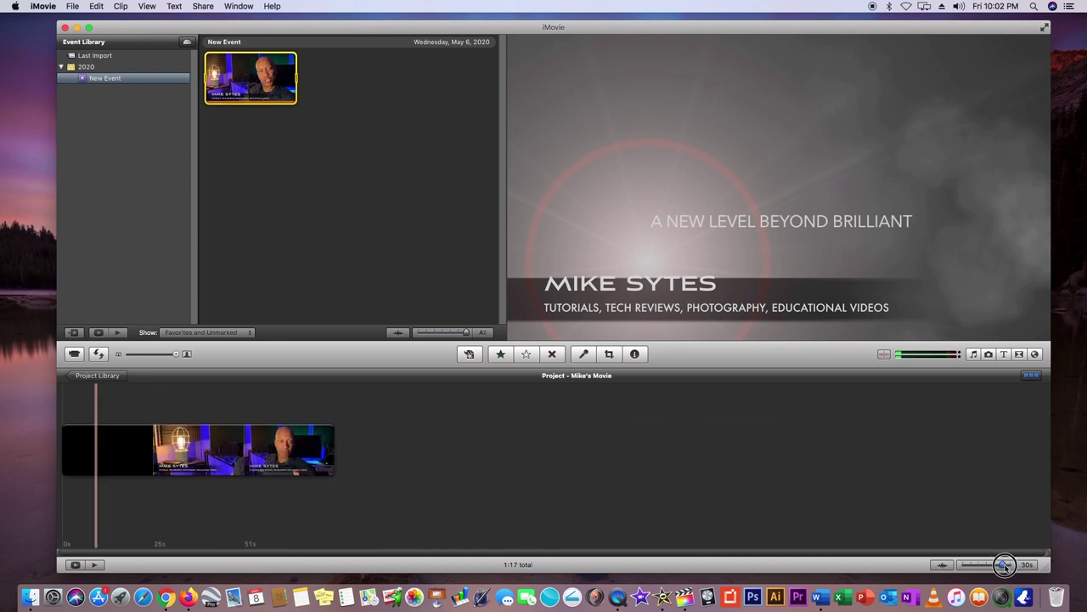
left_click_drag(1005, 568, 999, 568)
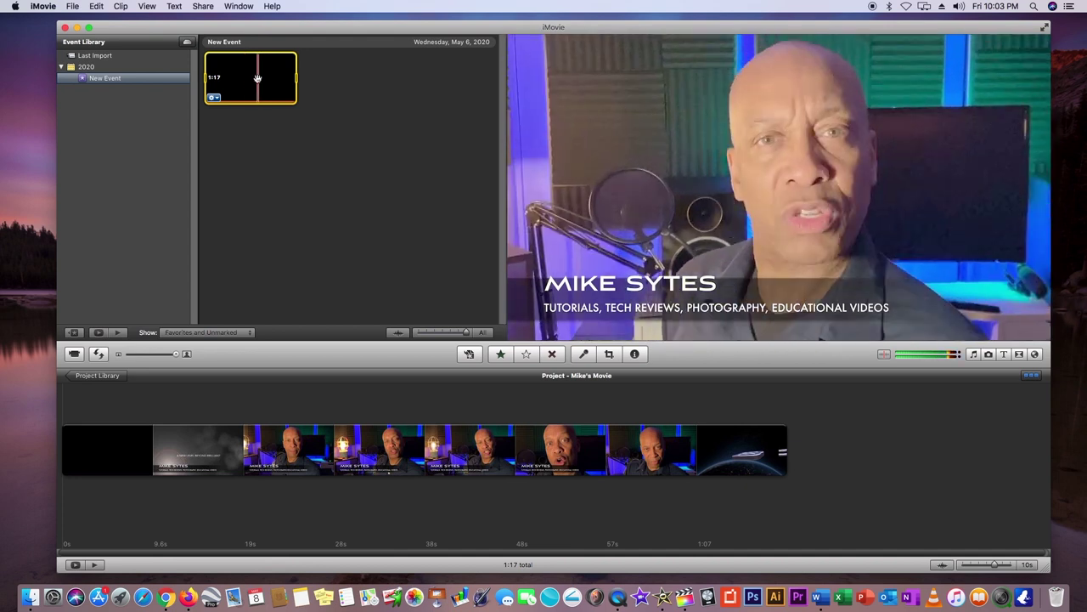
Step: Add the event clip again at the end of the project and show one timeline thumbnail per 30 seconds
left_click_drag(215, 81, 839, 446)
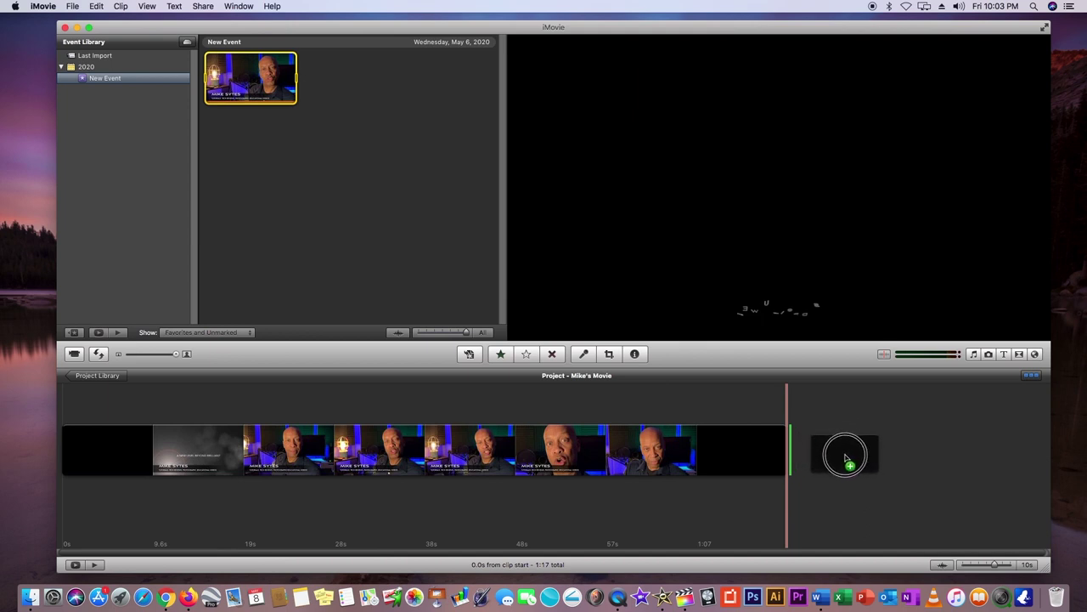
left_click_drag(837, 460, 838, 460)
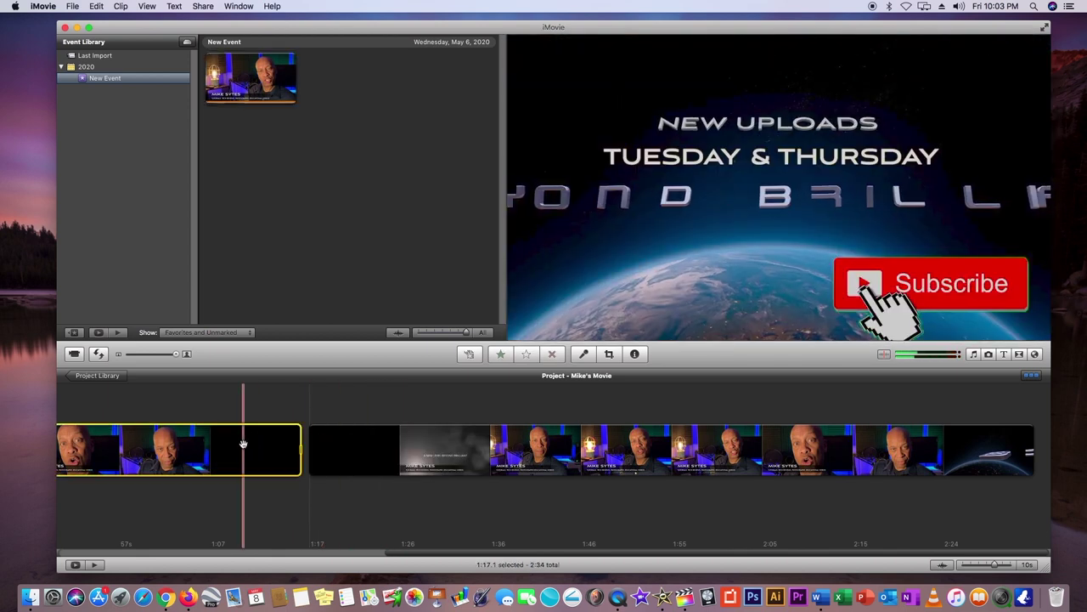
left_click(447, 451)
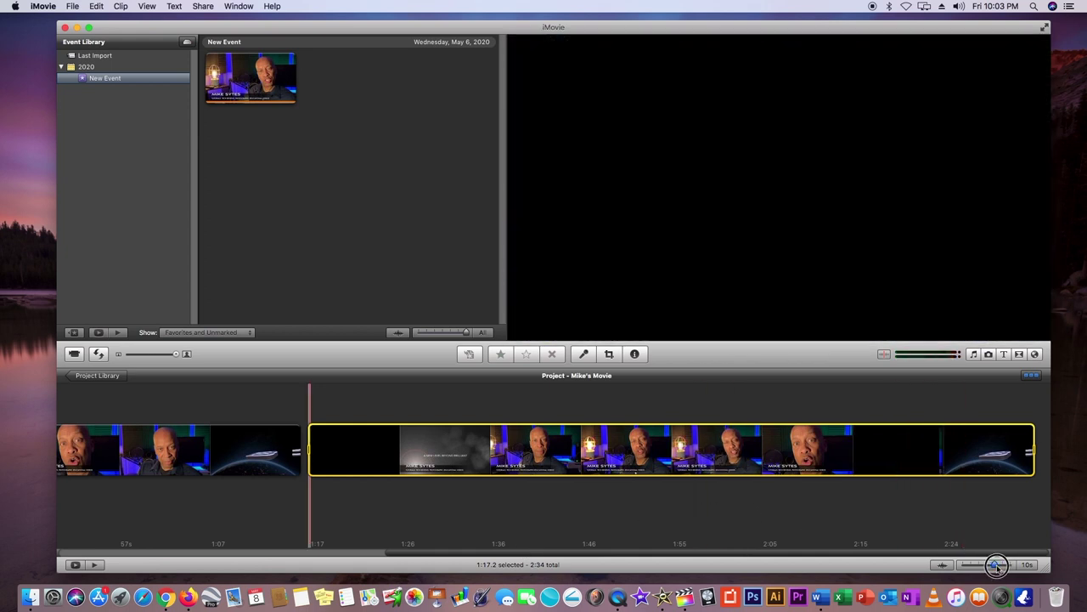
left_click_drag(996, 565, 1002, 565)
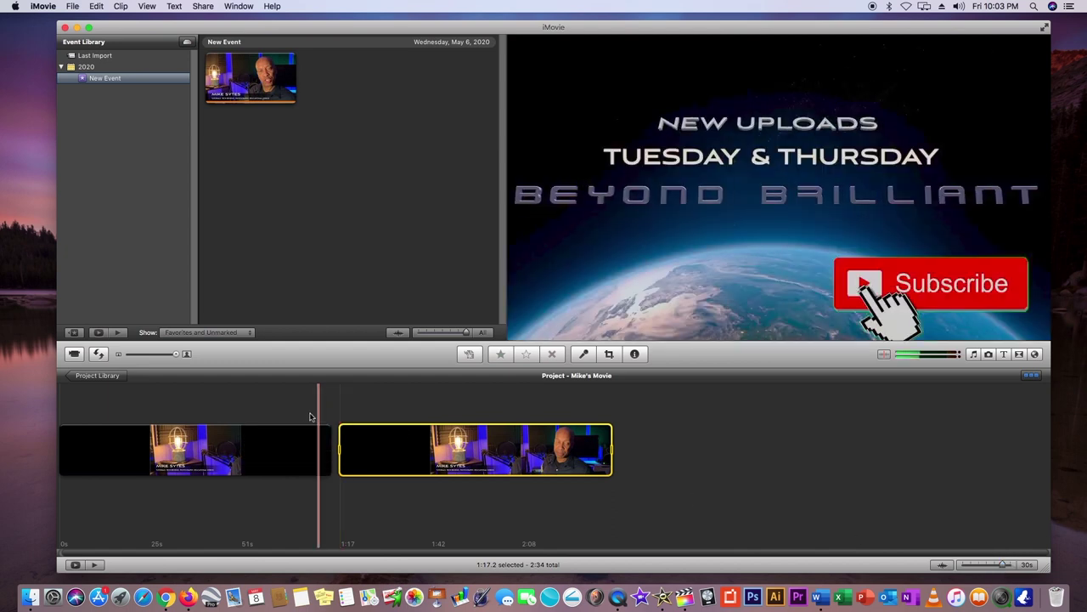
Step: Select the two project clips in turn to view them as separate segments
left_click(193, 447)
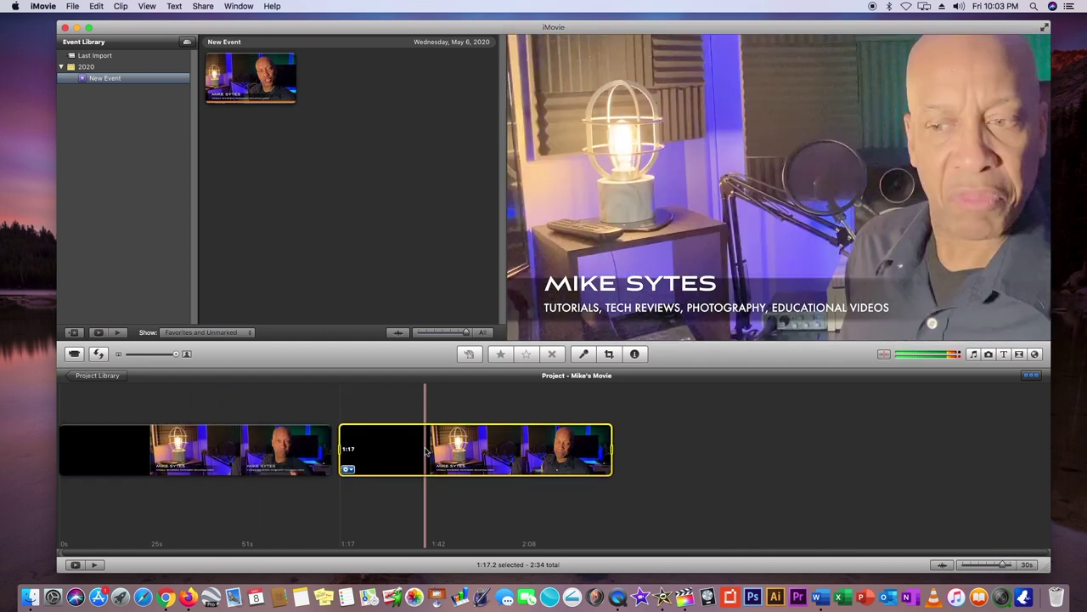
left_click(196, 446)
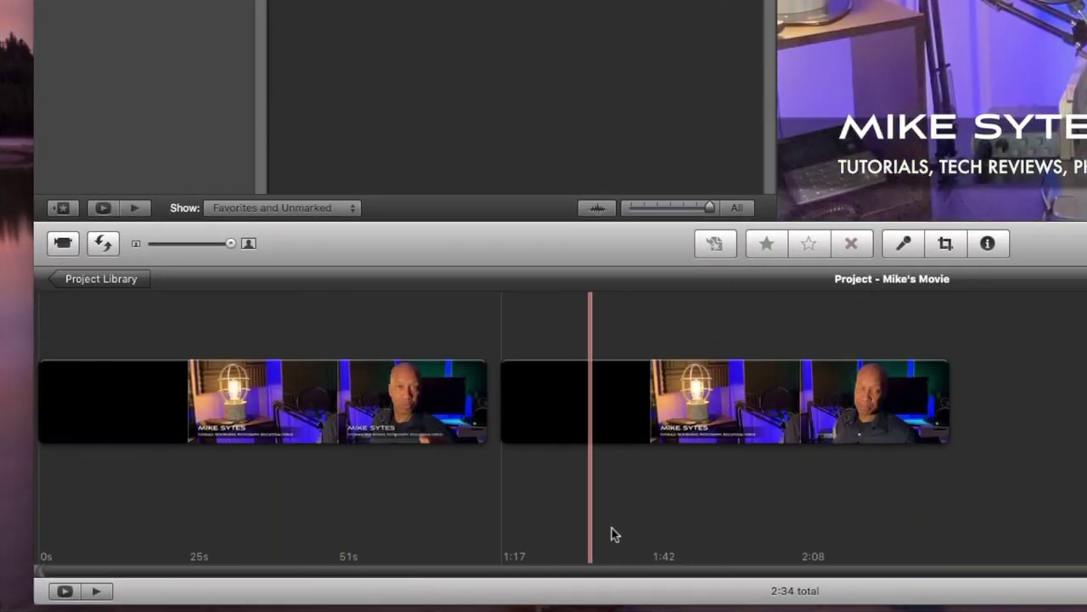
left_click(374, 416)
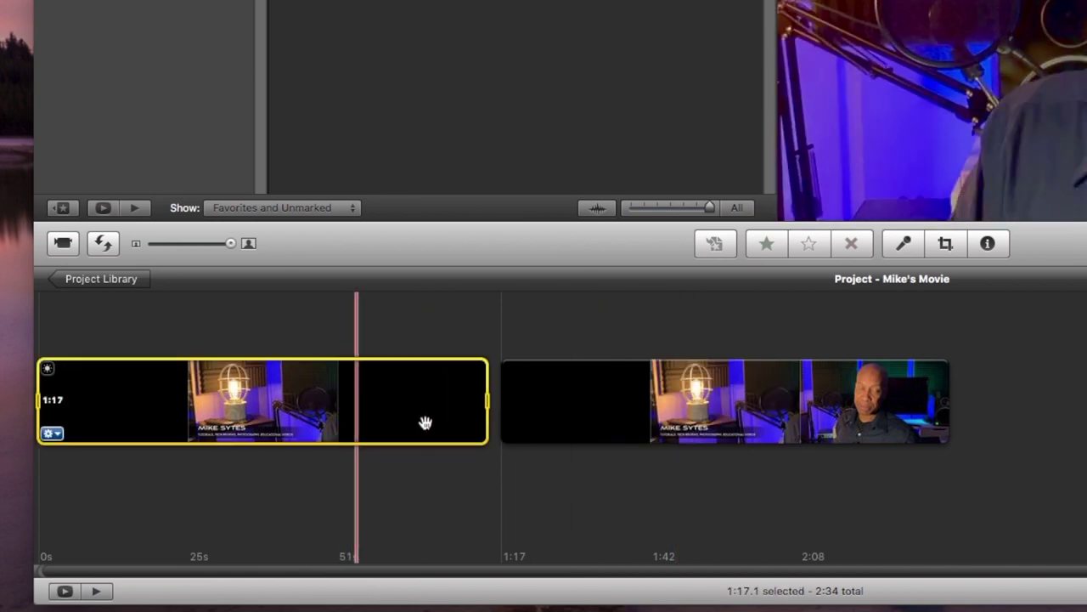
left_click(655, 417)
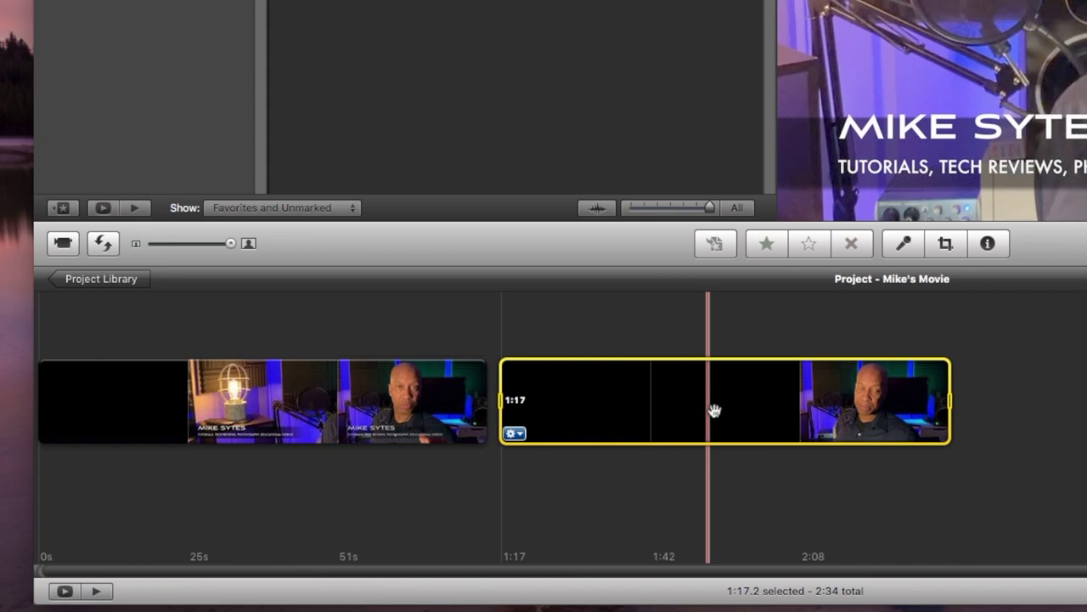
Step: Split the first project clip about 37 seconds in and select its second piece
left_click(311, 376)
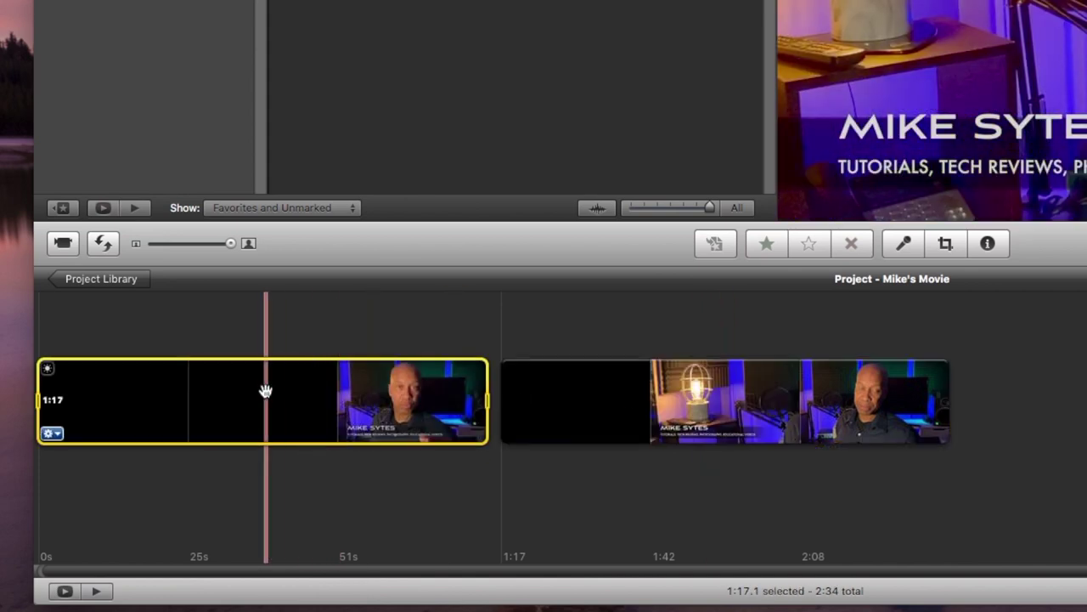
right_click(257, 393)
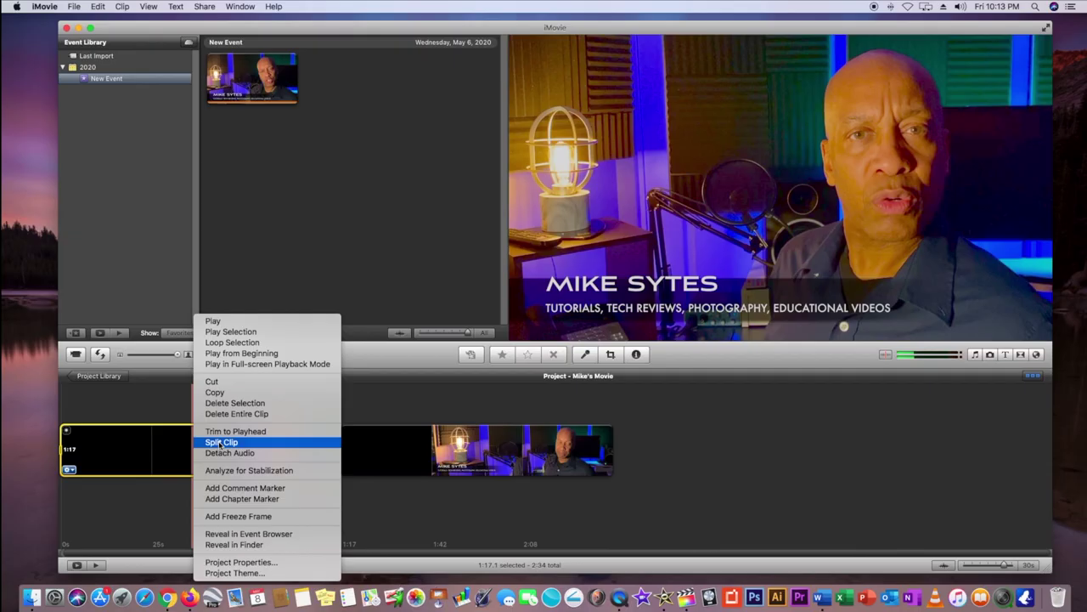
left_click(219, 442)
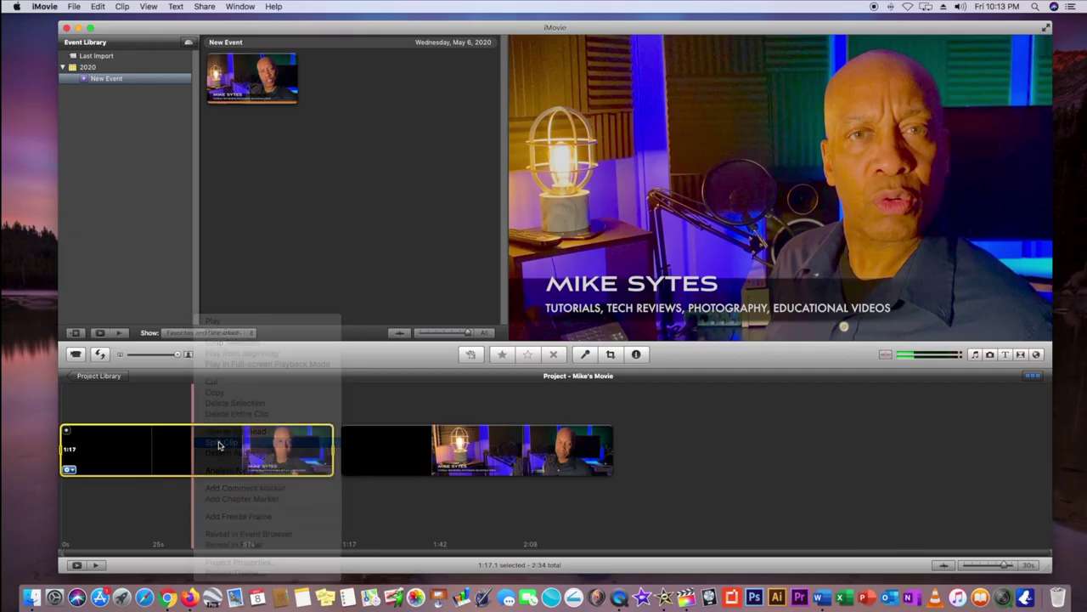
left_click(219, 445)
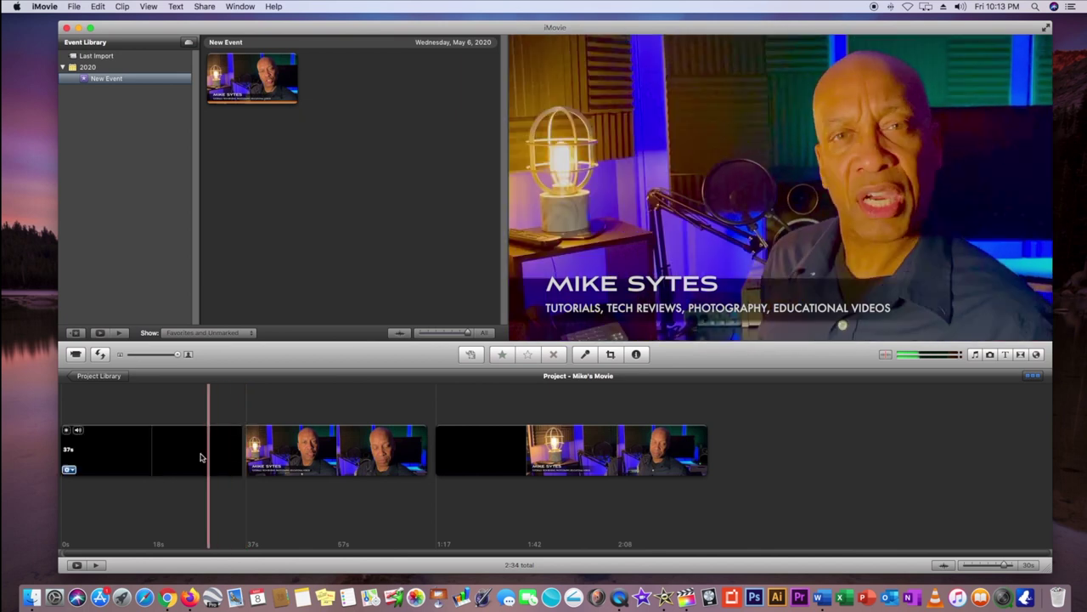
left_click(261, 460)
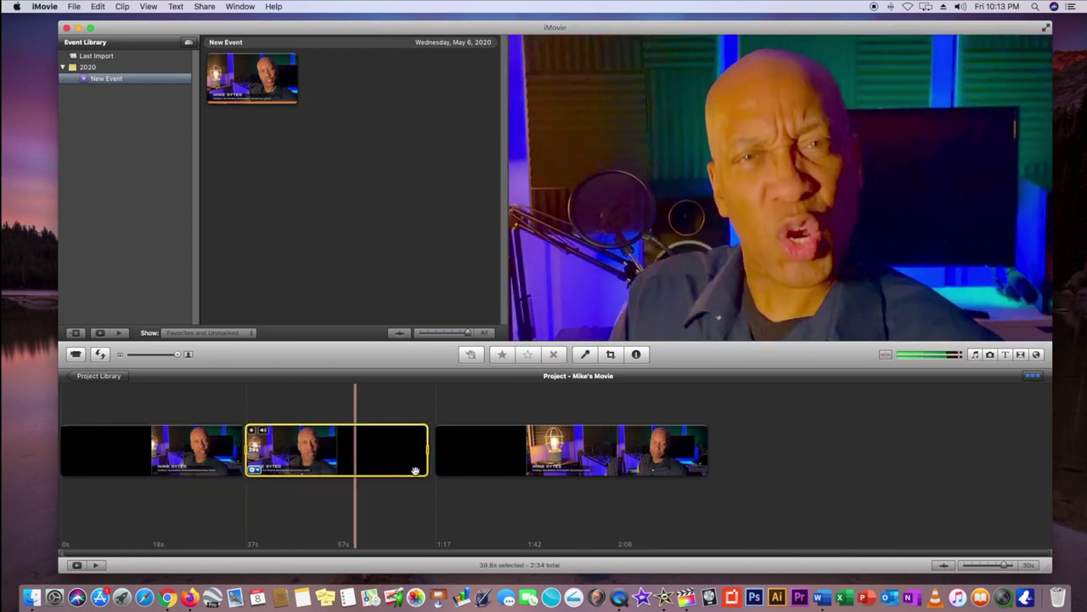
Step: Split the second full-length project clip about 39 seconds in, and select the second piece of the first clip
left_click(558, 461)
left_click(558, 461)
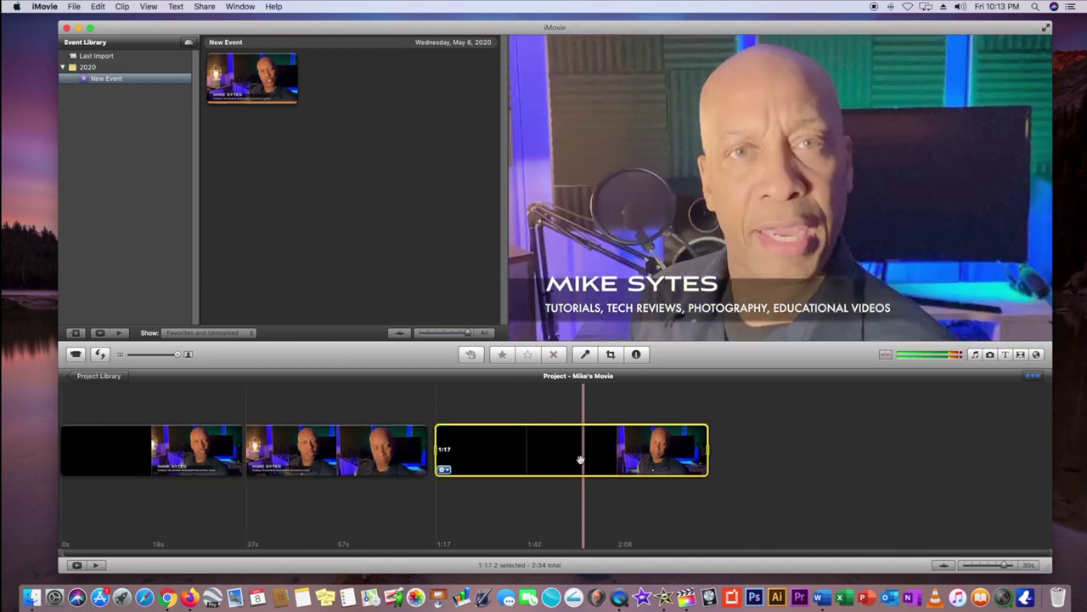
right_click(575, 452)
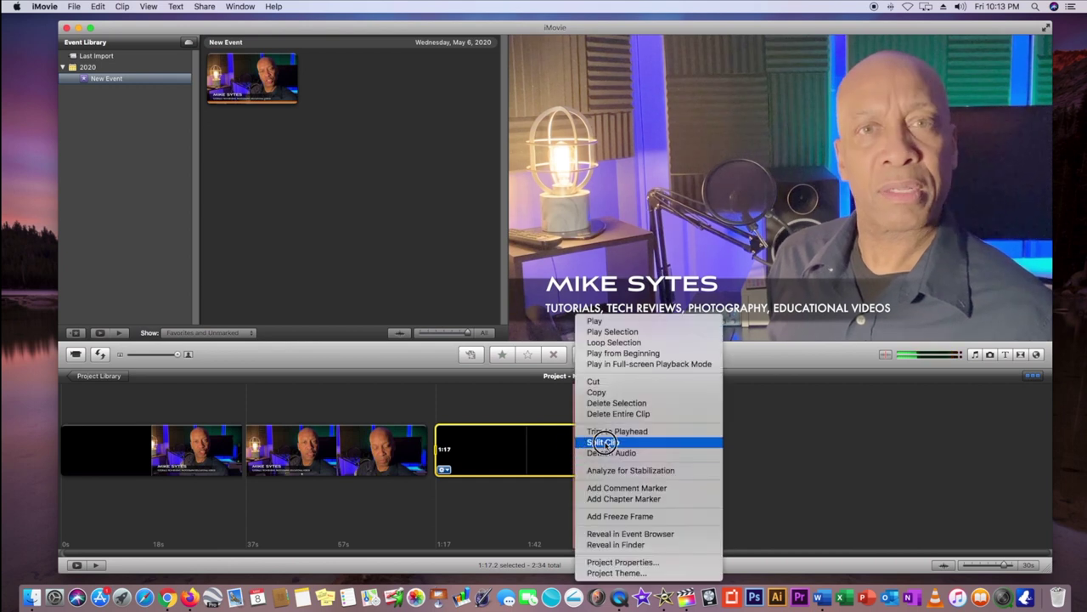
left_click(602, 442)
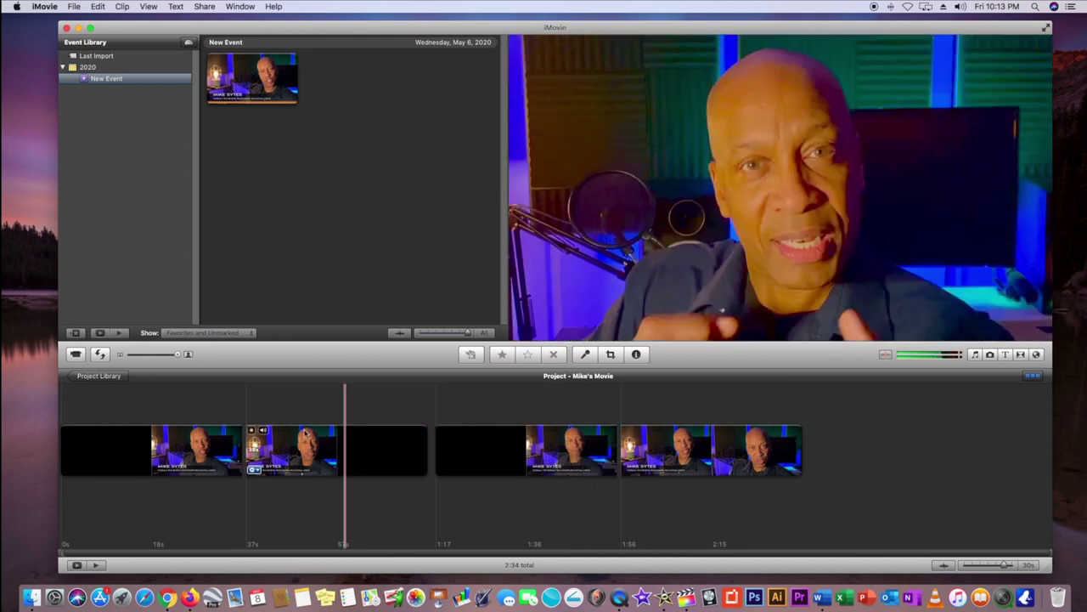
left_click(235, 450)
left_click(304, 450)
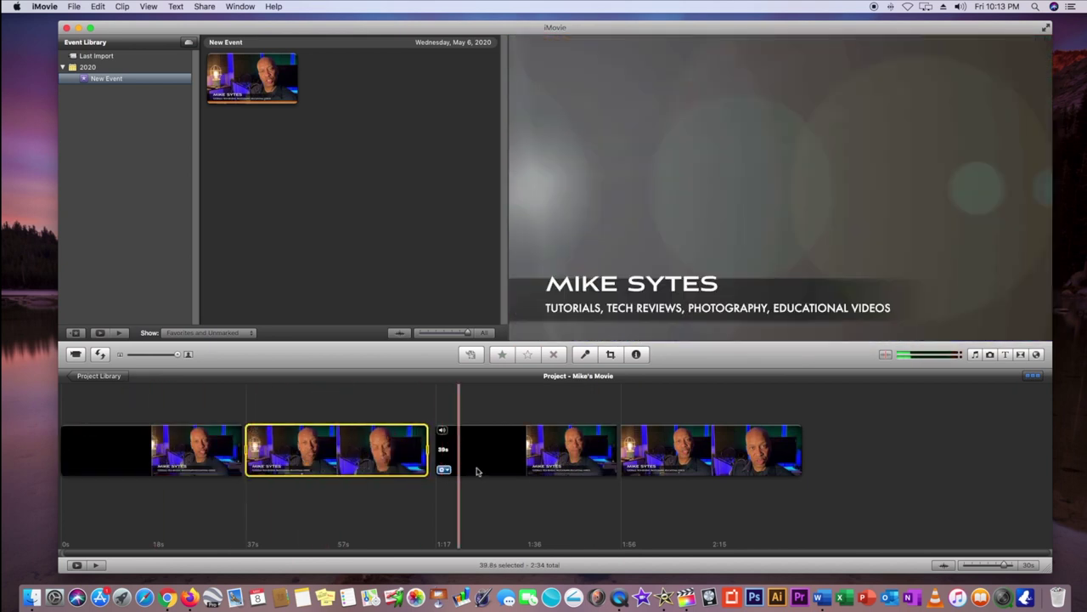
Step: Select the split segments of the project one after another to check that each is separate
left_click(475, 463)
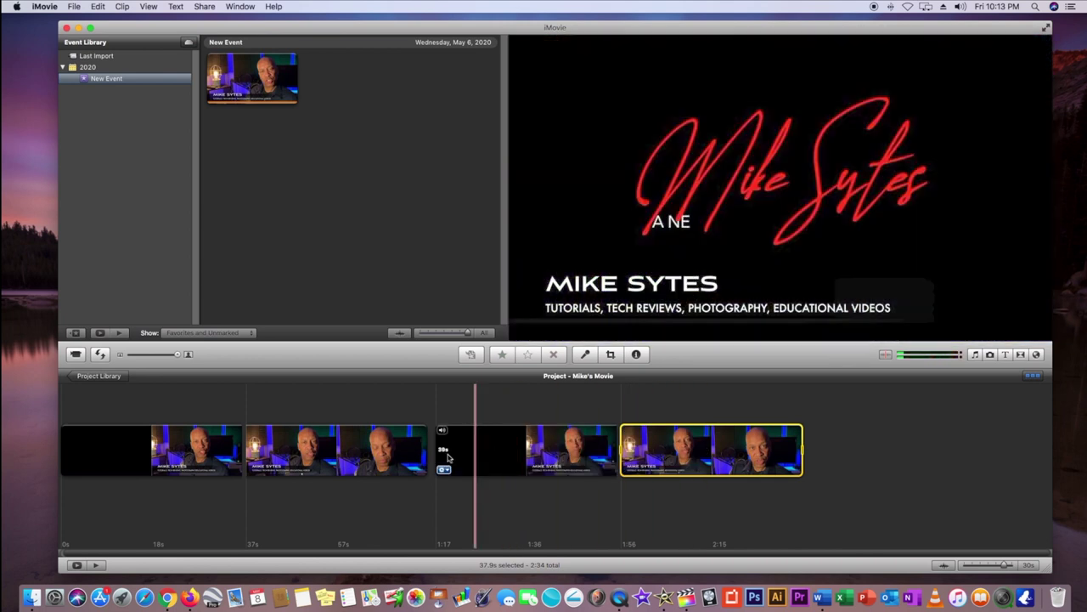
left_click(475, 450)
left_click(331, 450)
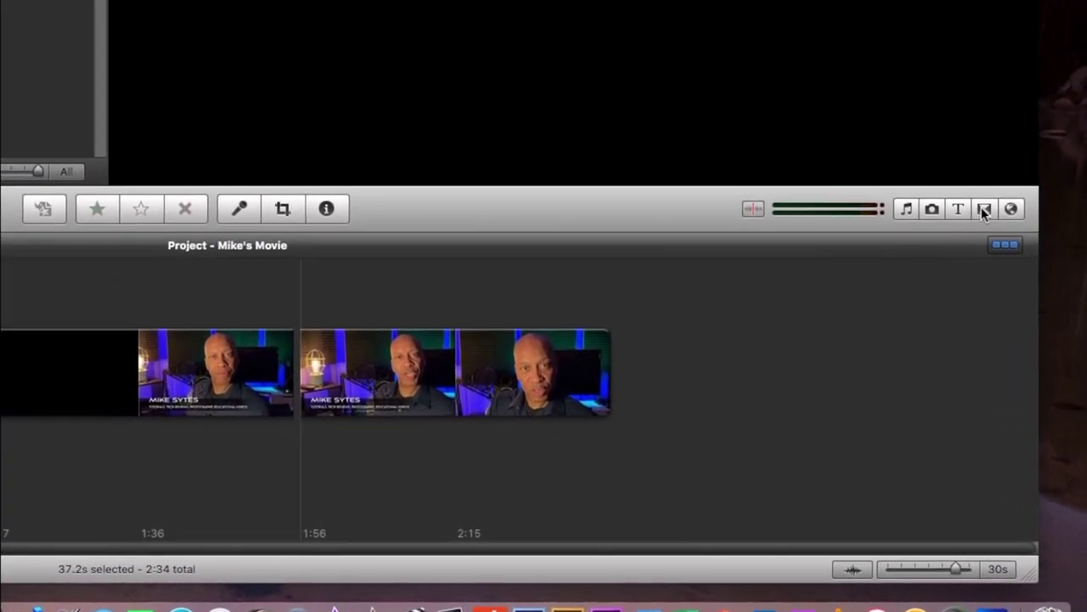
Step: Add a Spin In transition between the first and second project clips
left_click(981, 197)
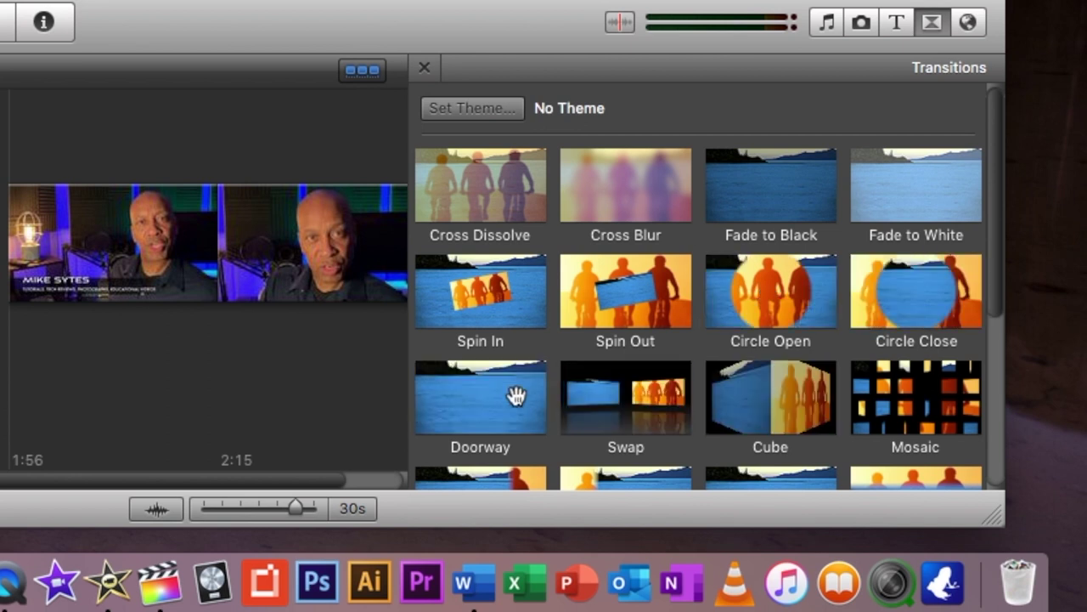
left_click_drag(993, 245, 1002, 432)
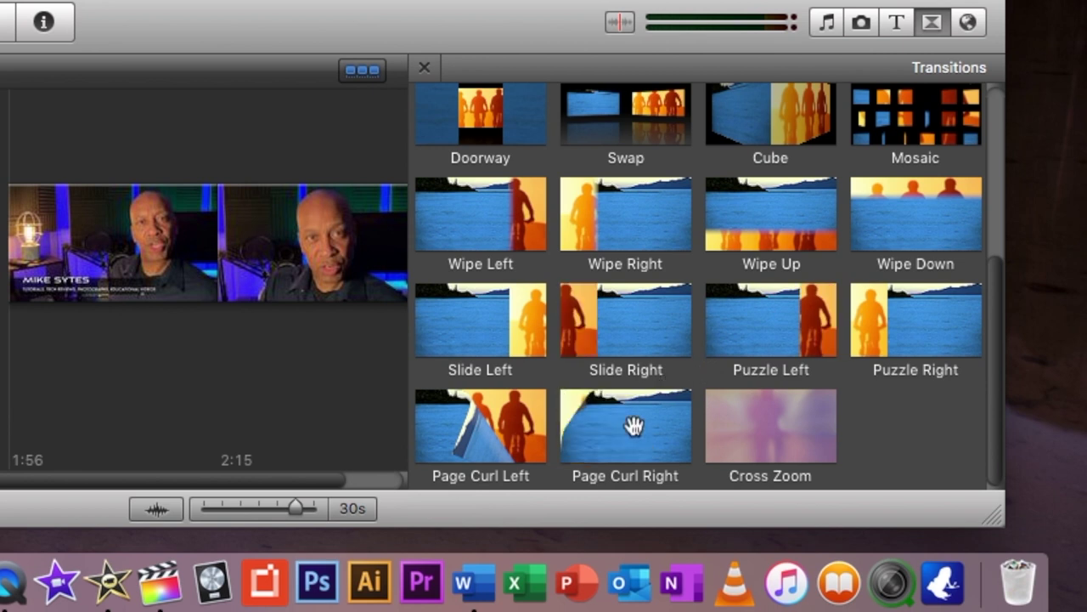
left_click_drag(993, 327, 975, 87)
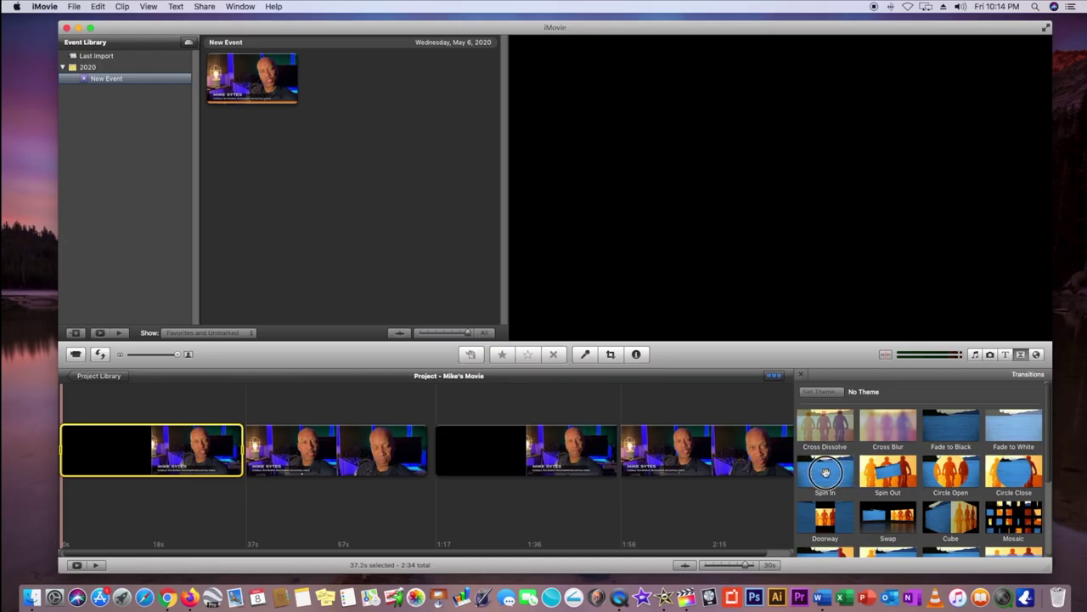
left_click_drag(824, 472, 723, 485)
left_click_drag(287, 484, 244, 444)
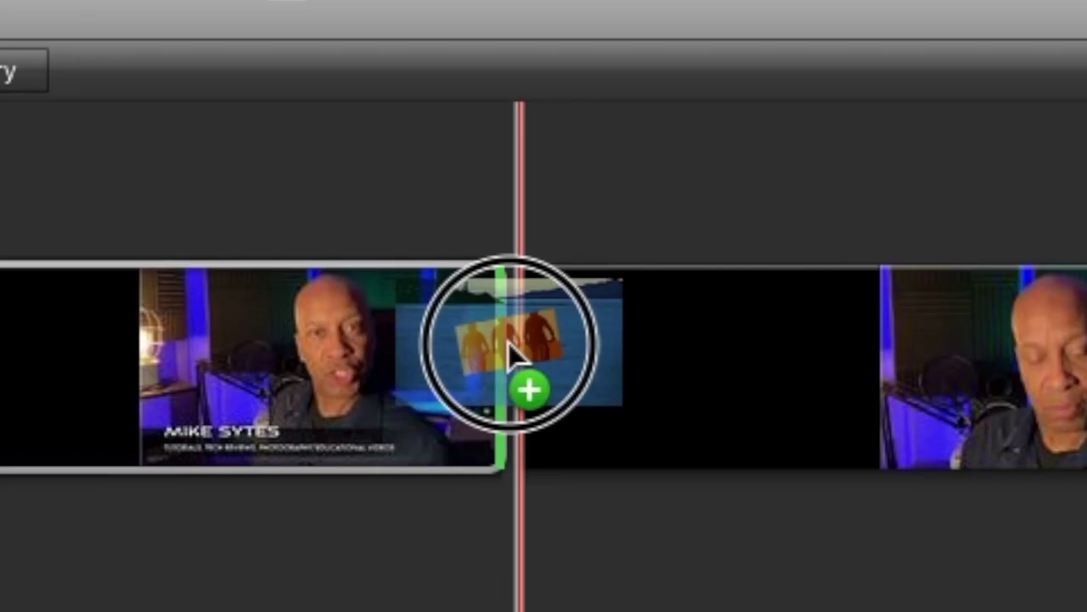
left_click_drag(508, 342, 508, 340)
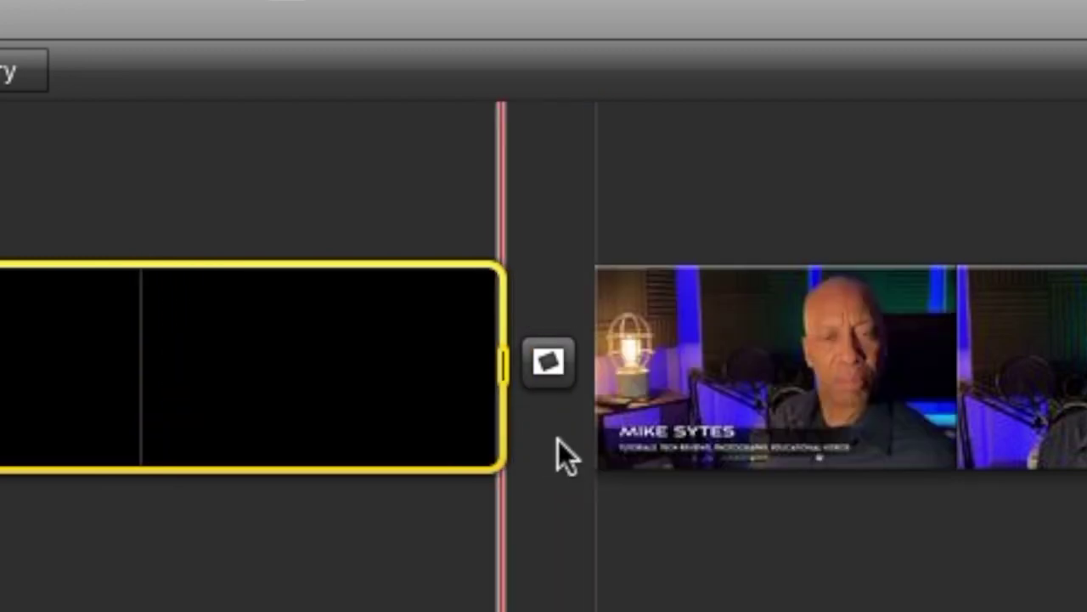
Step: Add a Circle Open transition between the second and third project clips and a Cube transition between the third and fourth
mouse_move(741, 377)
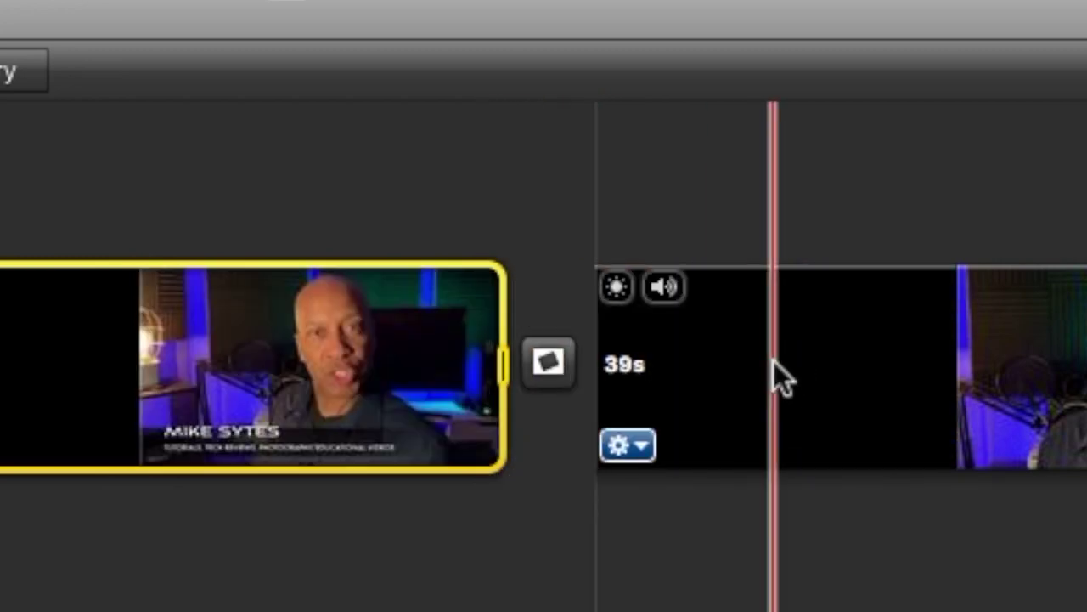
left_click(774, 363)
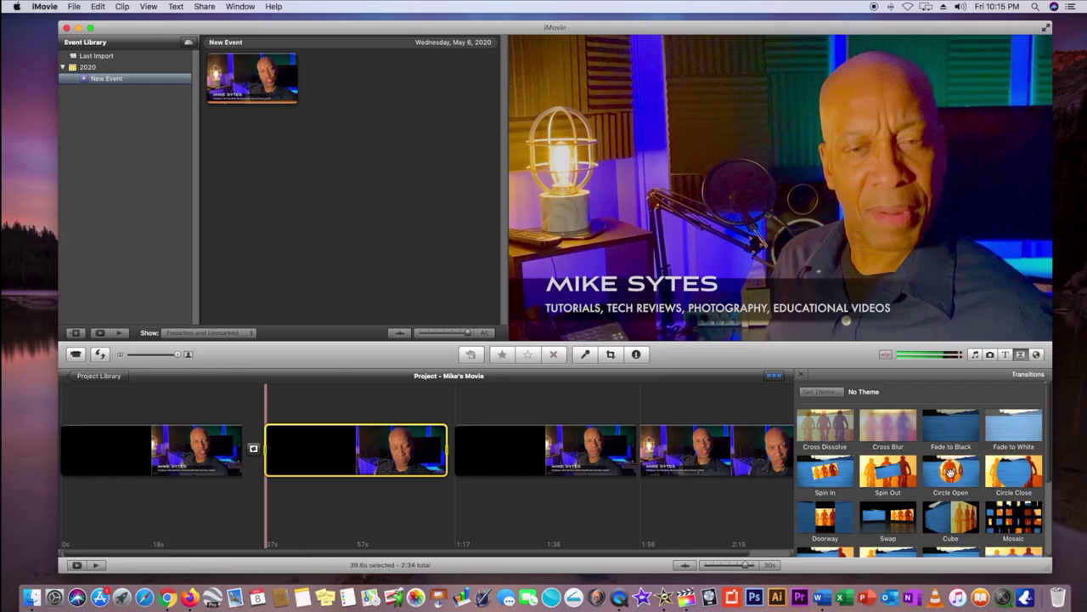
left_click_drag(950, 473, 454, 461)
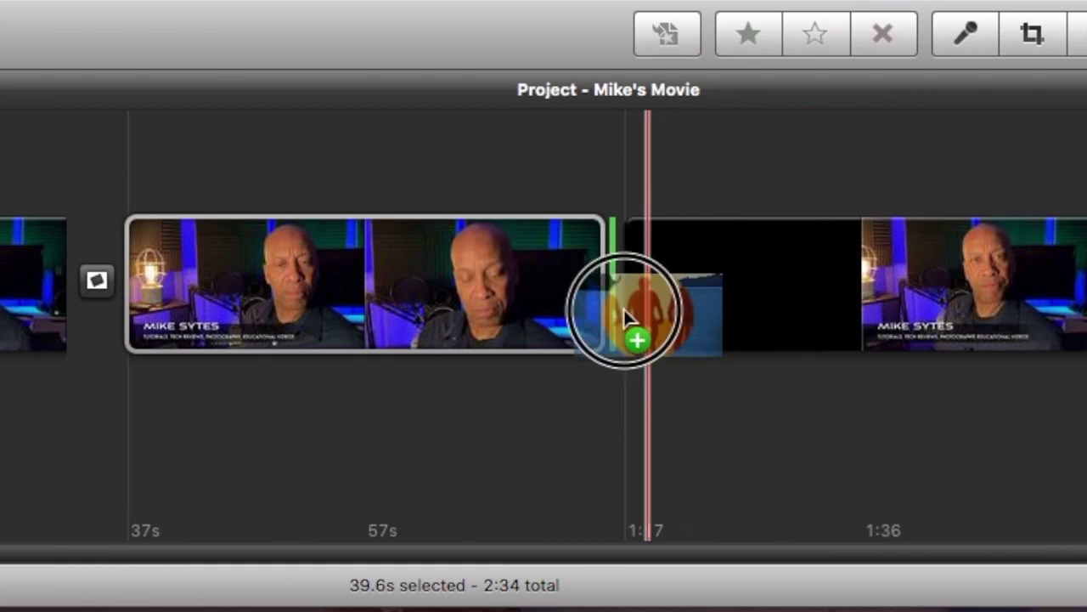
left_click_drag(626, 318, 607, 287)
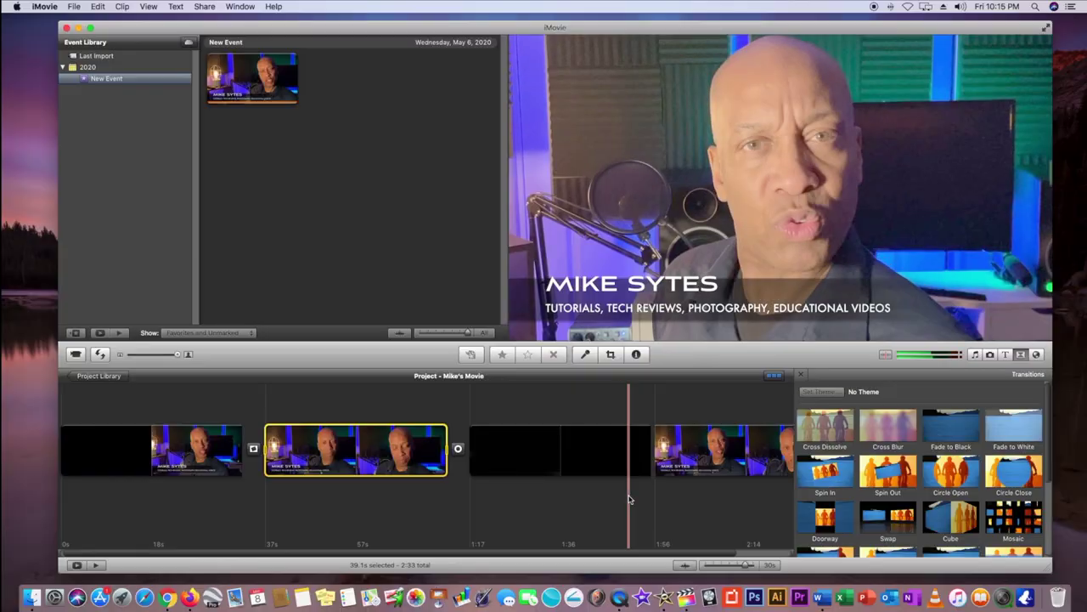
left_click_drag(667, 549, 784, 549)
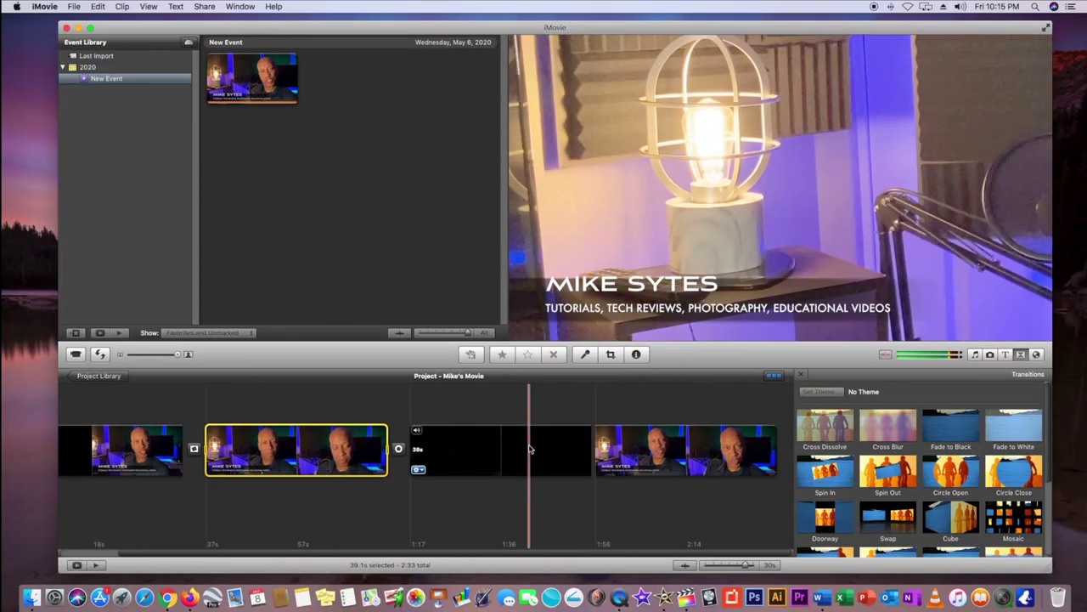
left_click(544, 450)
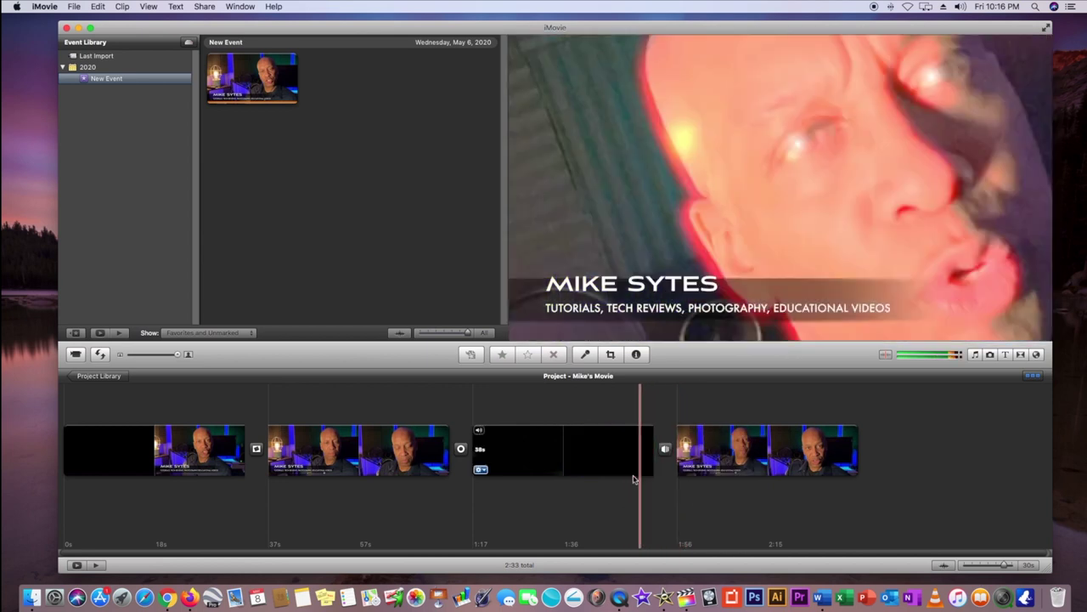
Step: Set the Cube transition's duration to 3 seconds, applied to all transitions in the project
mouse_move(665, 450)
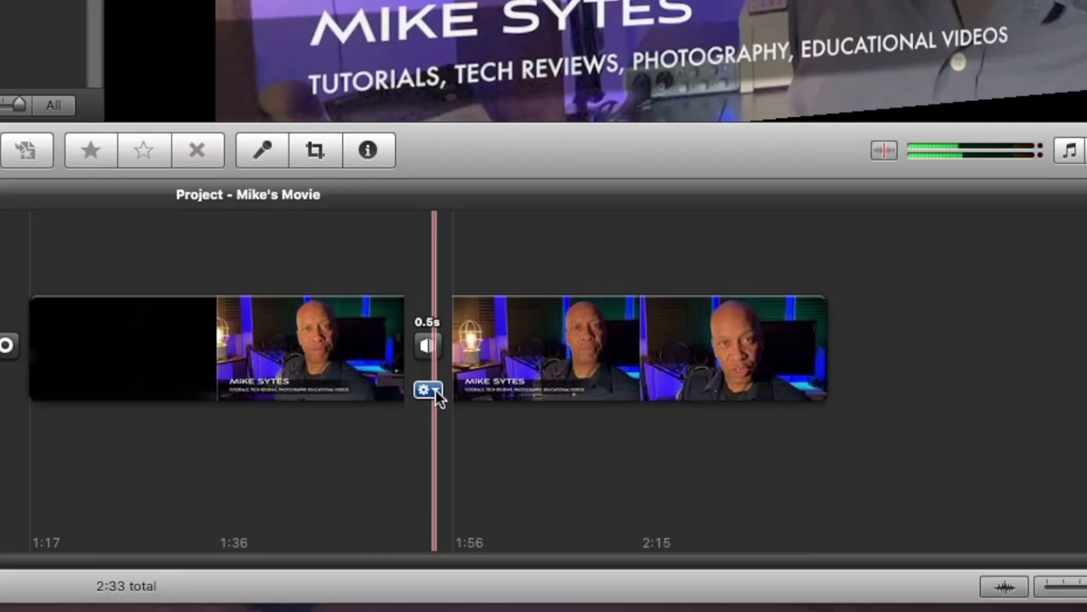
left_click(428, 390)
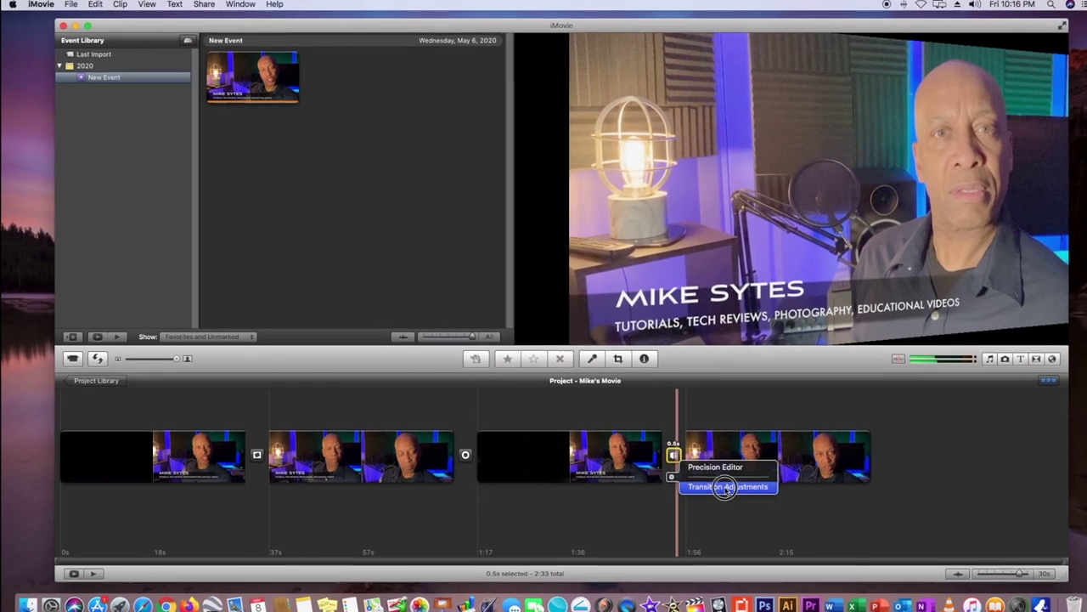
left_click(718, 480)
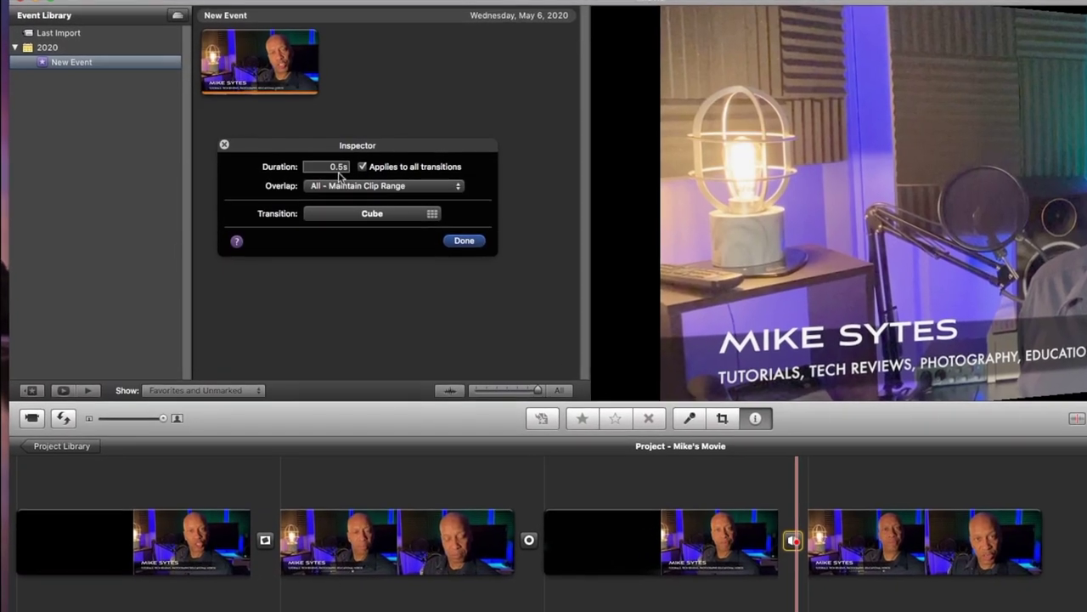
double_click(343, 169)
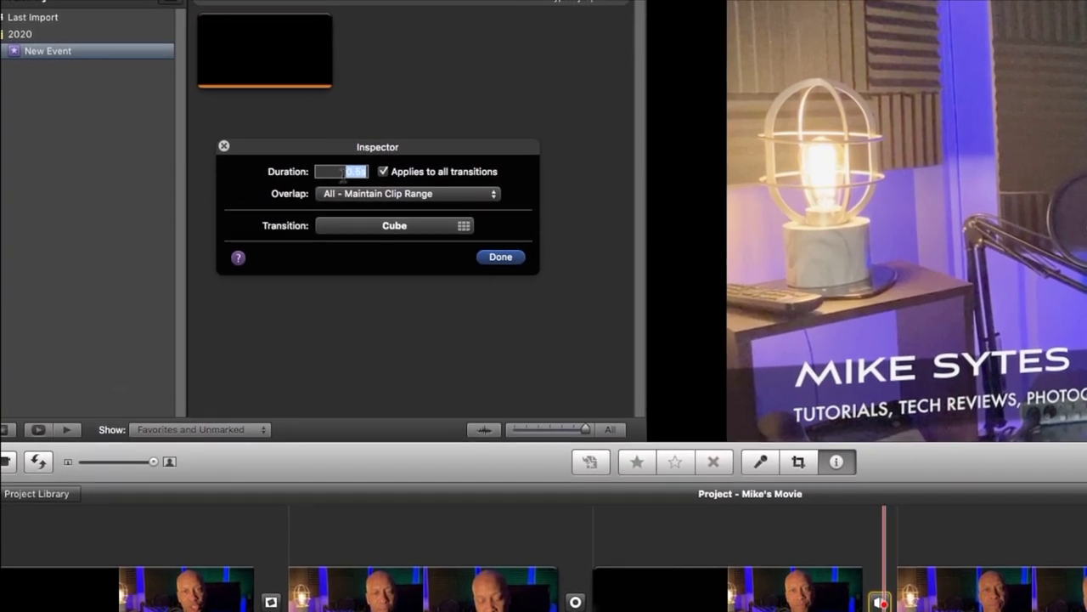
type("3")
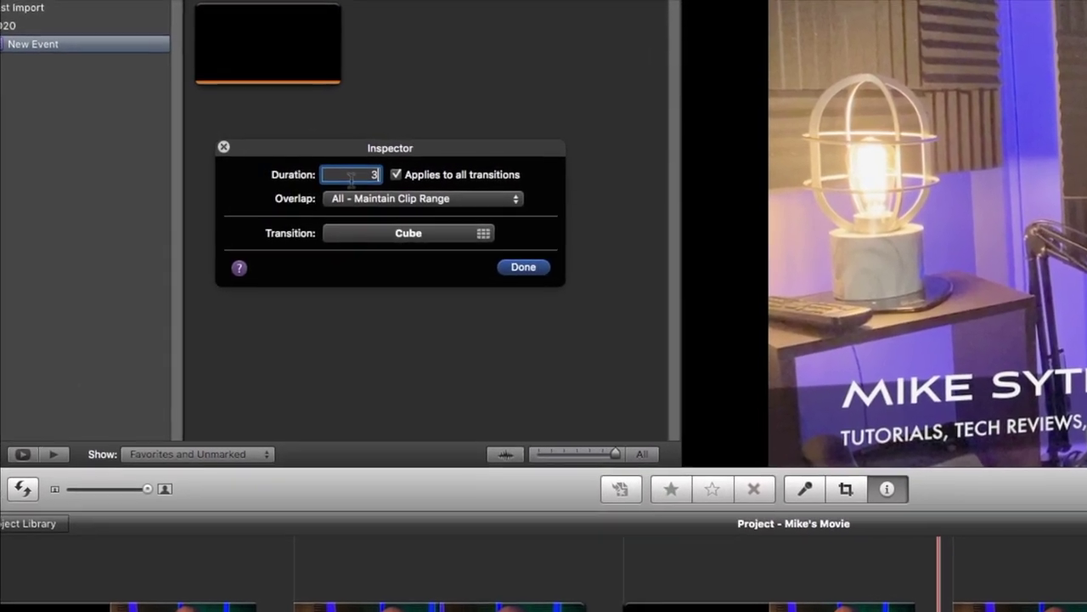
key("Return")
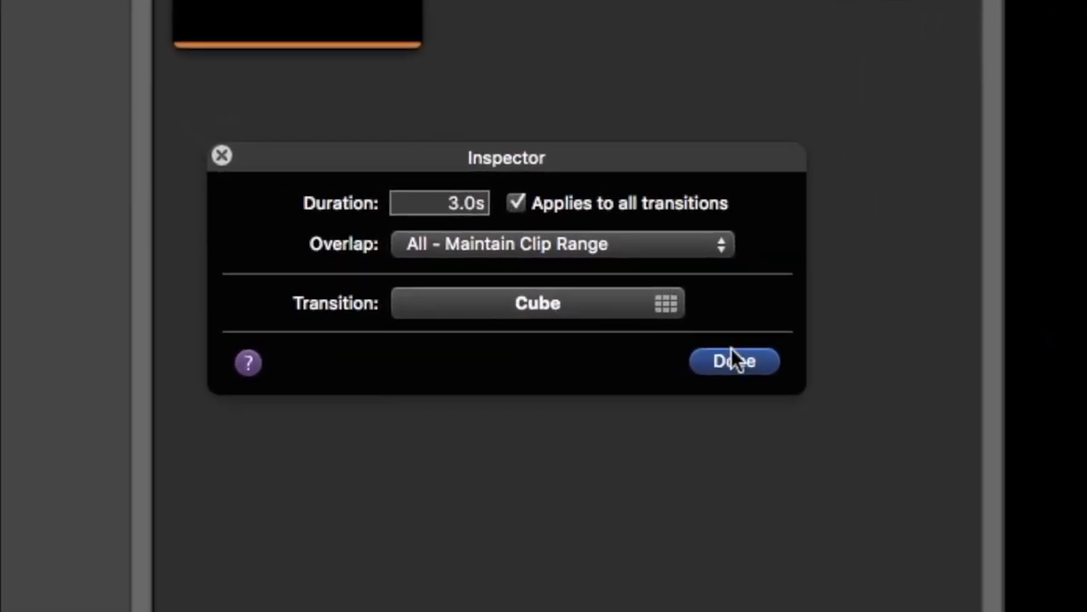
left_click(772, 379)
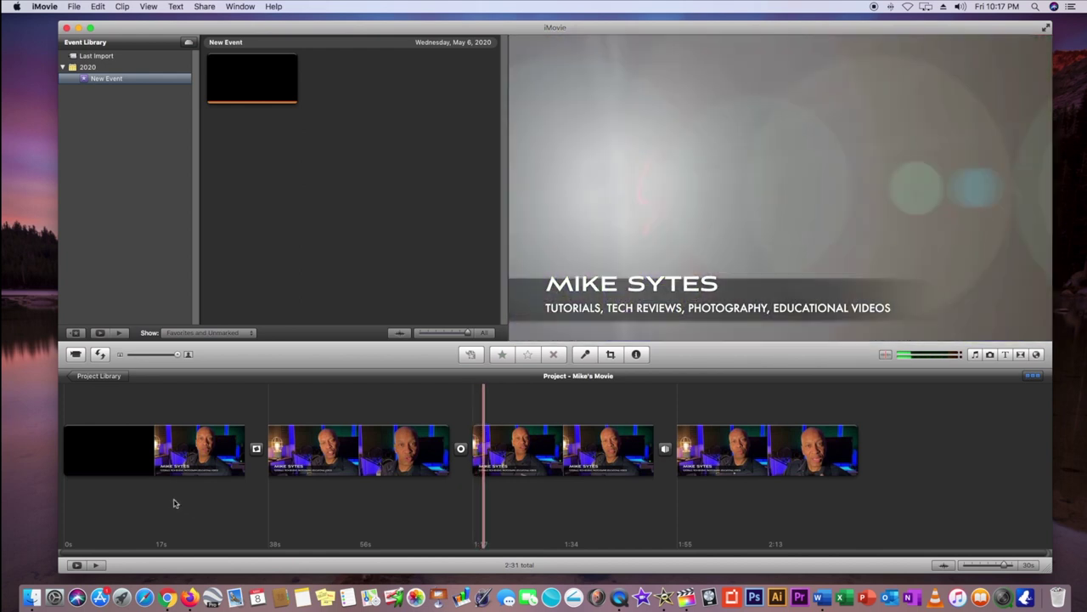
left_click(226, 499)
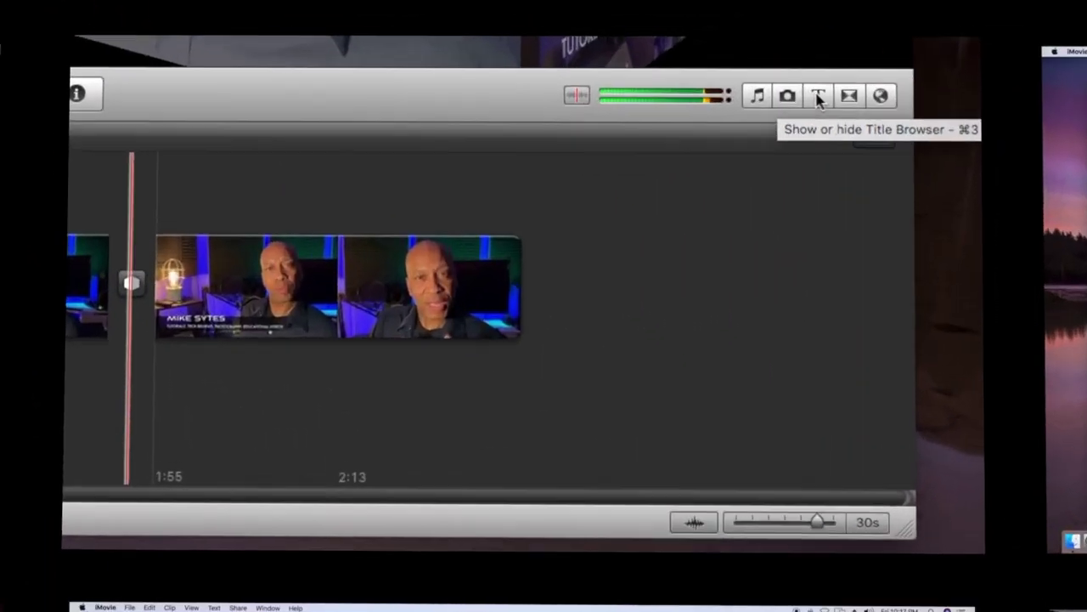
Step: Add a Sideways Drift title before the first project clip, using the Underwater background
left_click(726, 117)
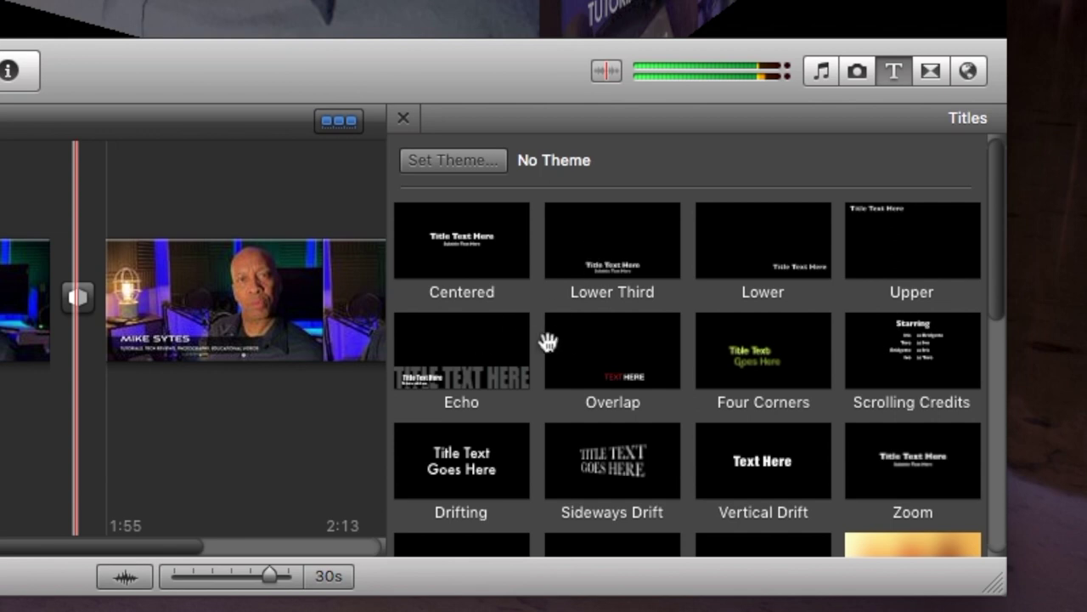
scroll(579, 336, "down", 3)
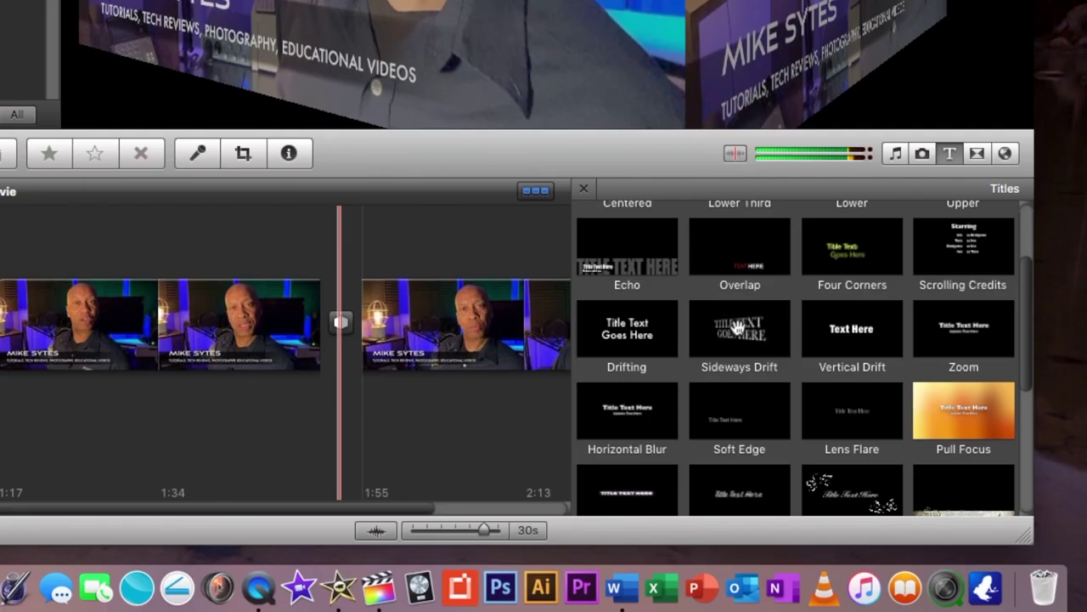
left_click_drag(745, 327, 175, 284)
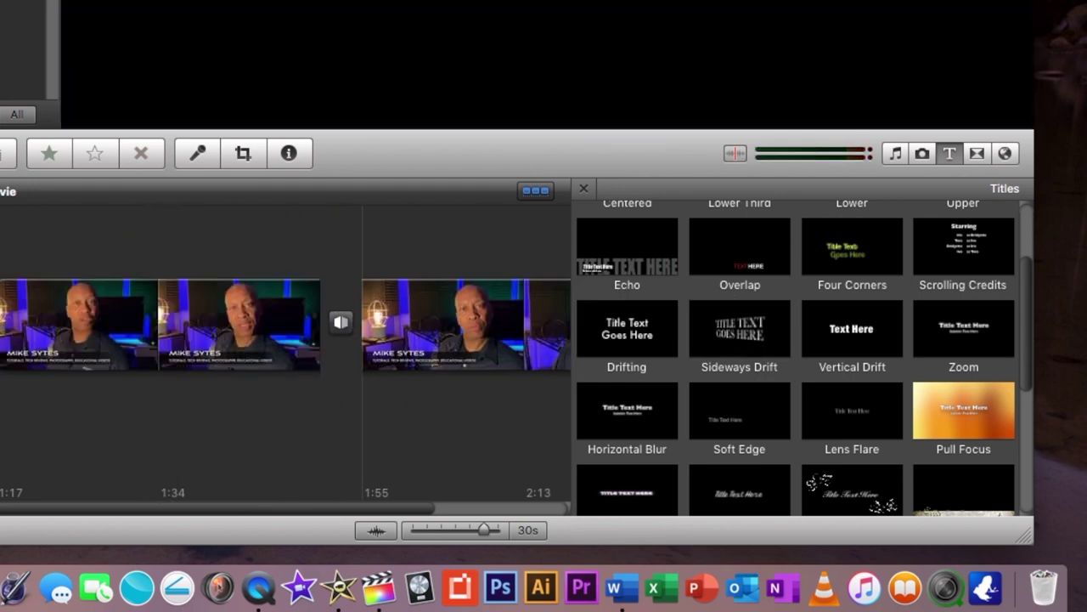
left_click_drag(274, 412, 81, 406)
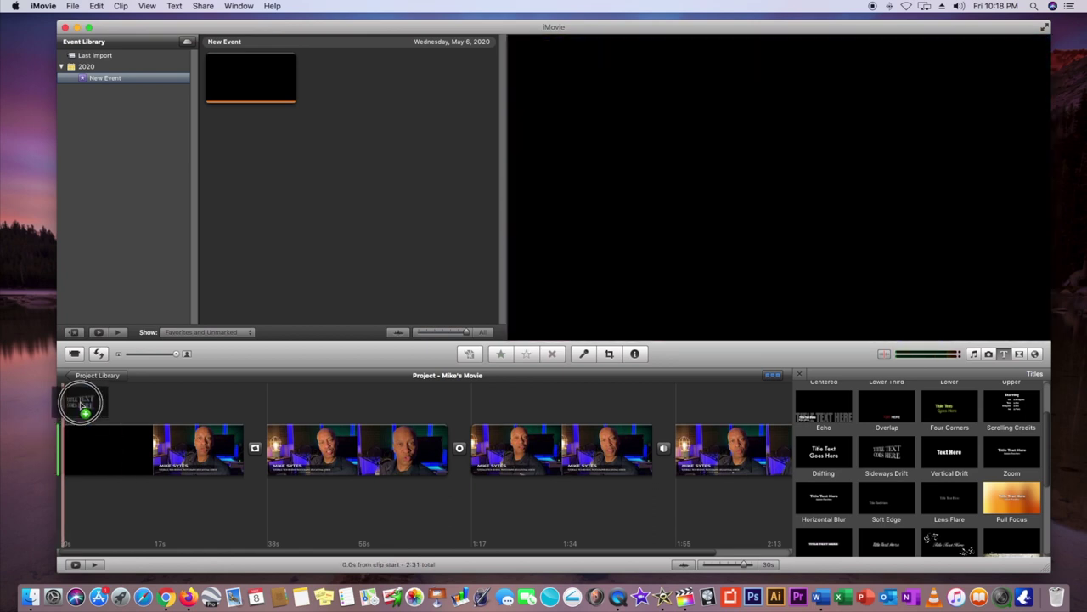
left_click_drag(81, 406, 94, 405)
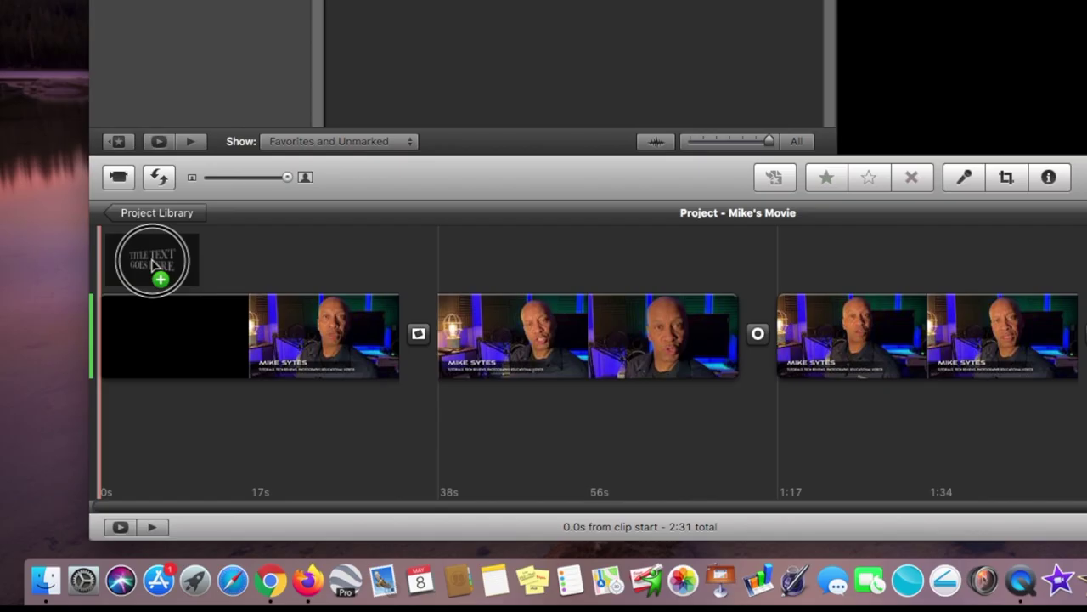
left_click_drag(151, 263, 151, 265)
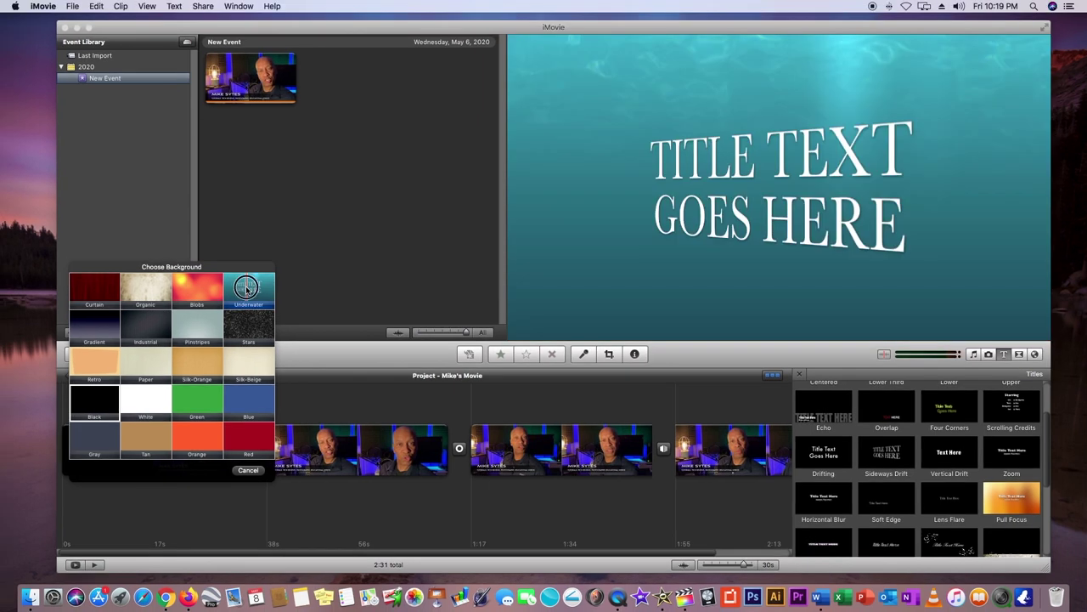
left_click(246, 289)
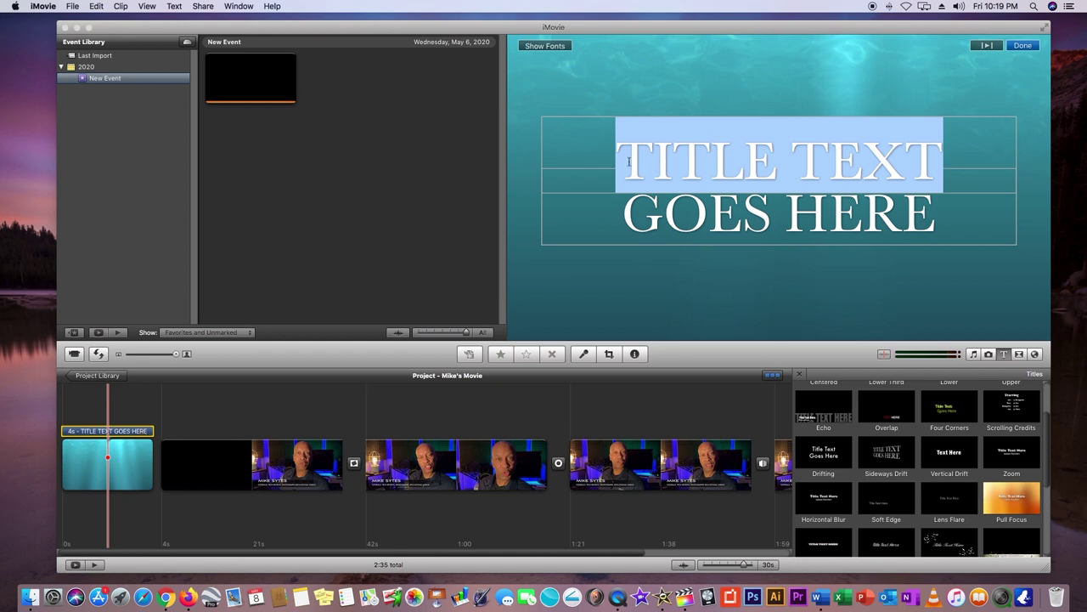
Step: Replace the title's first line with "PLEASE" and its second line with "SUBSCRIBE"
type("PLEASE")
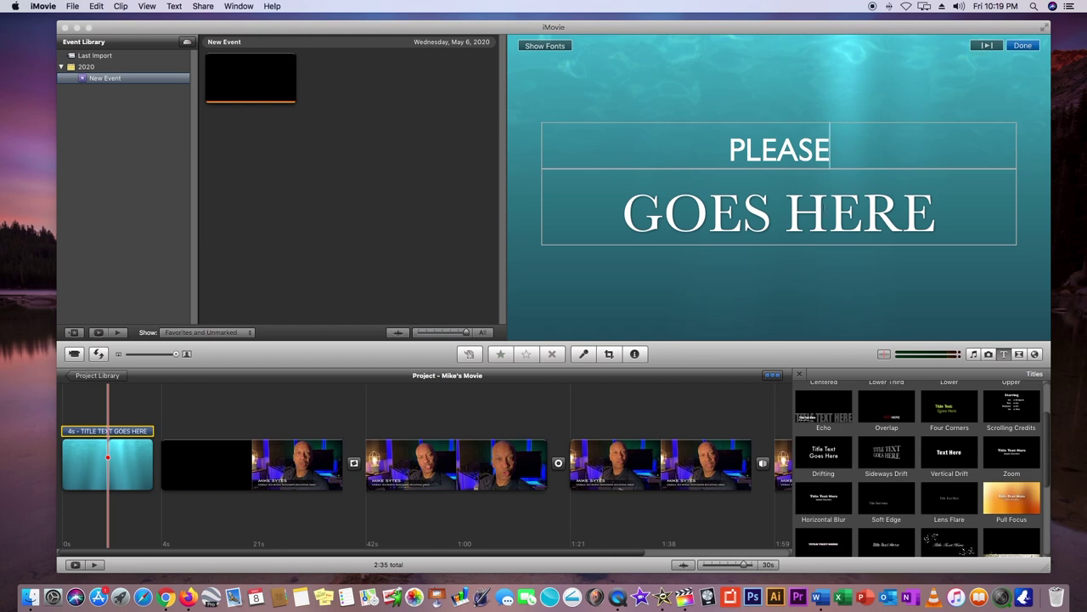
left_click(835, 216)
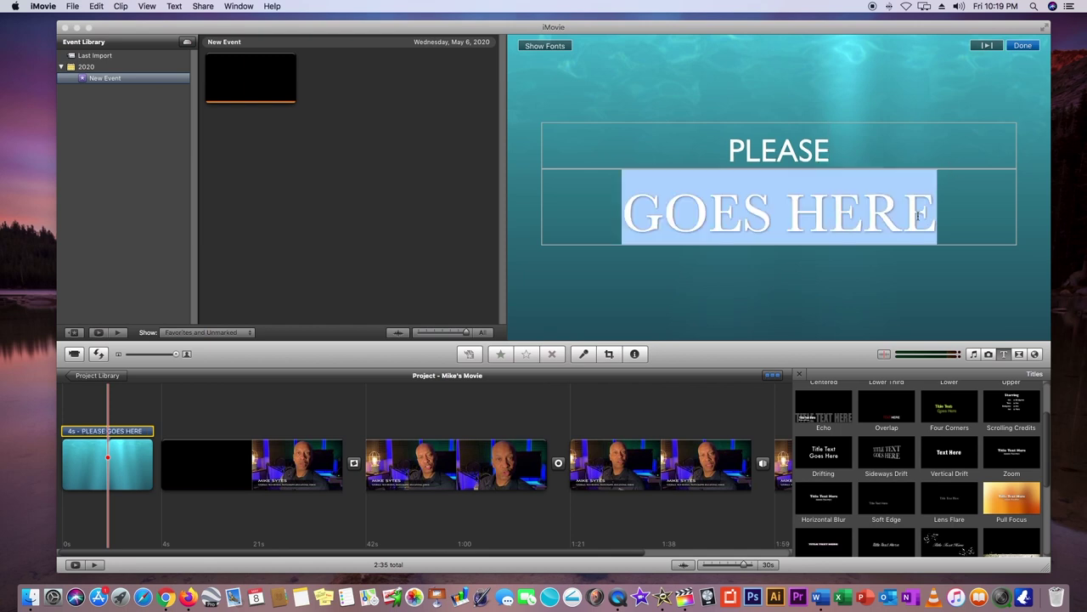
type("SUBSC")
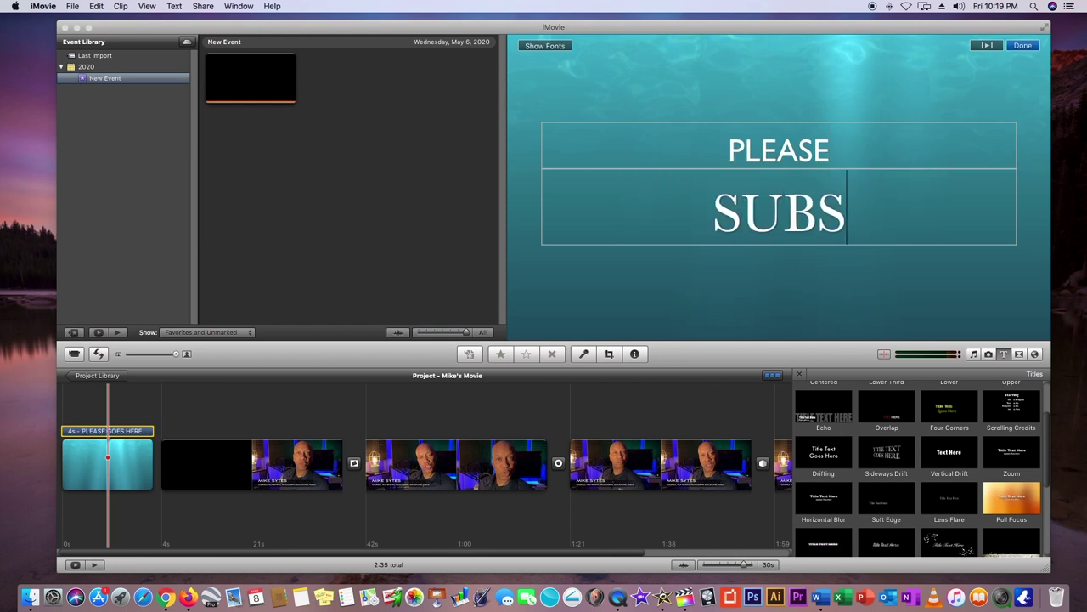
type("RIBE")
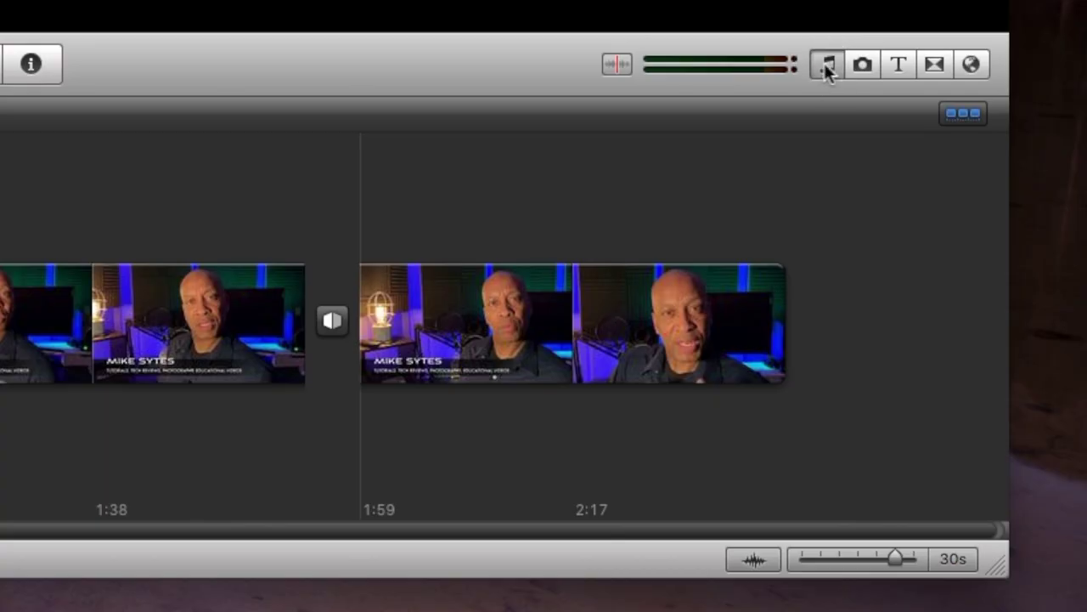
Step: Browse the iMovie Sound Effects collection and preview Alarm.mp3 and Ambient Effect 1.mp3
left_click(824, 62)
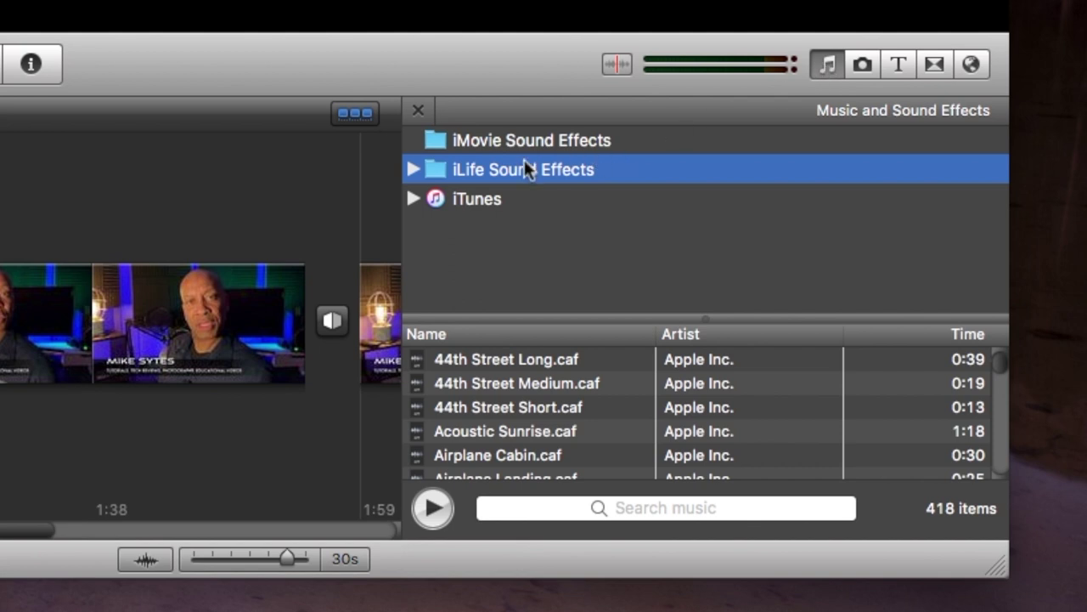
left_click(417, 141)
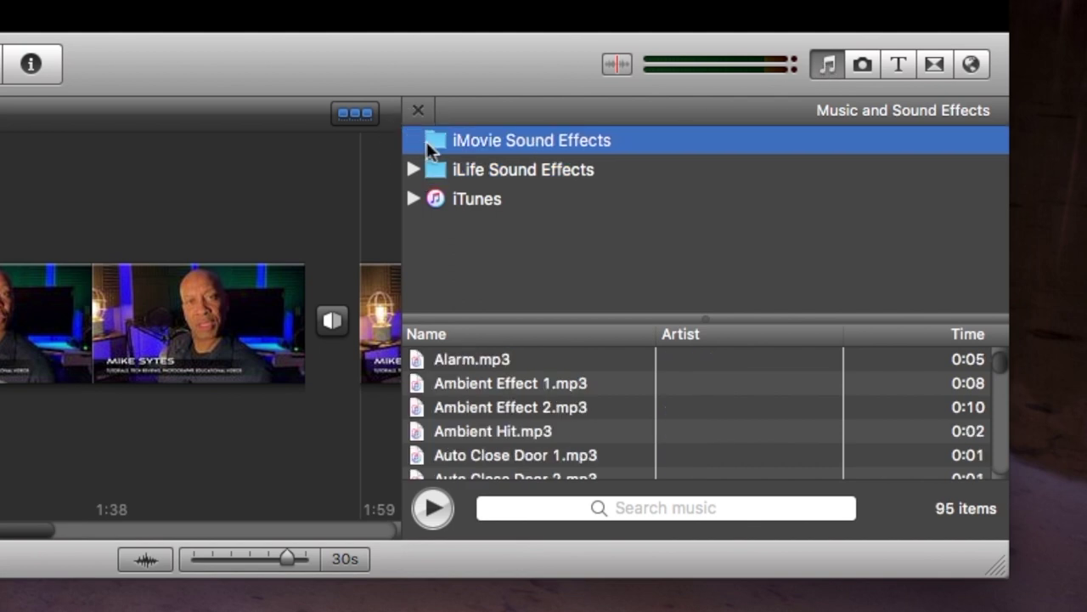
scroll(491, 389, "down", 5)
scroll(488, 382, "up", 5)
left_click(455, 360)
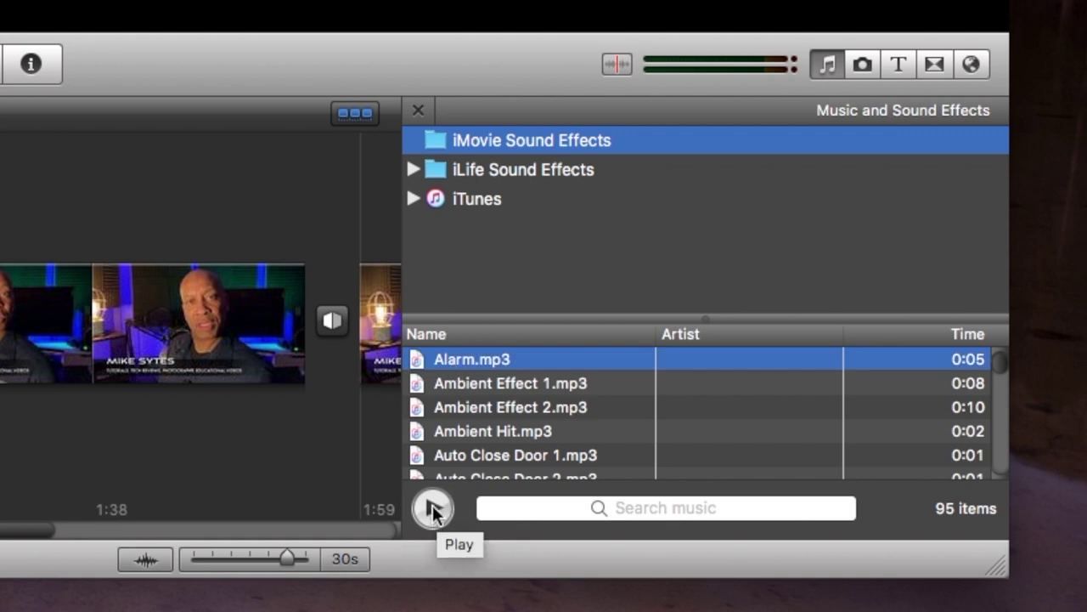
left_click(473, 383)
left_click(431, 510)
left_click(413, 197)
scroll(468, 415, "down", 2)
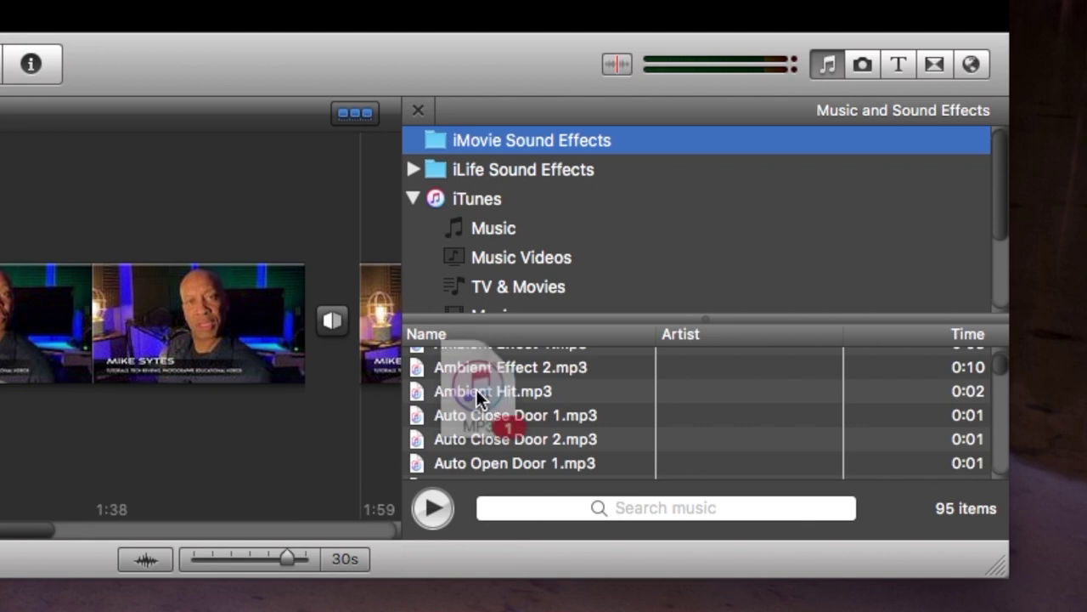
Step: Add the Ambient Hit.mp3 sound effect to the project and position it near the end of the first video clip
left_click(472, 388)
left_click_drag(470, 389, 0, 193)
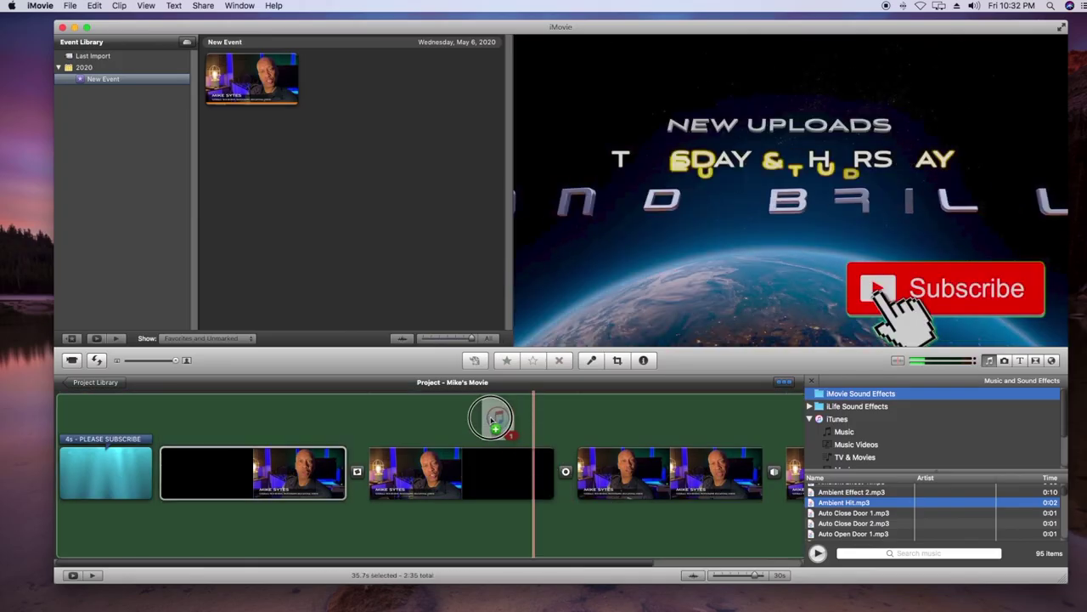
left_click_drag(493, 418, 432, 464)
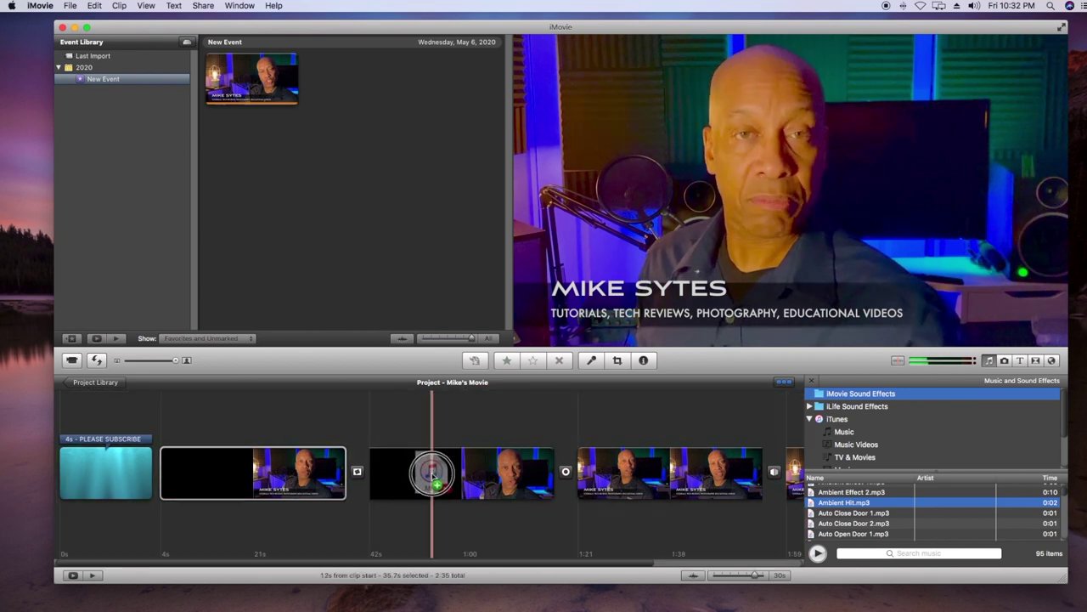
mouse_move(433, 473)
left_mouse_down()
mouse_move(434, 512)
mouse_move(433, 470)
mouse_move(449, 468)
mouse_move(295, 470)
mouse_move(416, 474)
left_mouse_up()
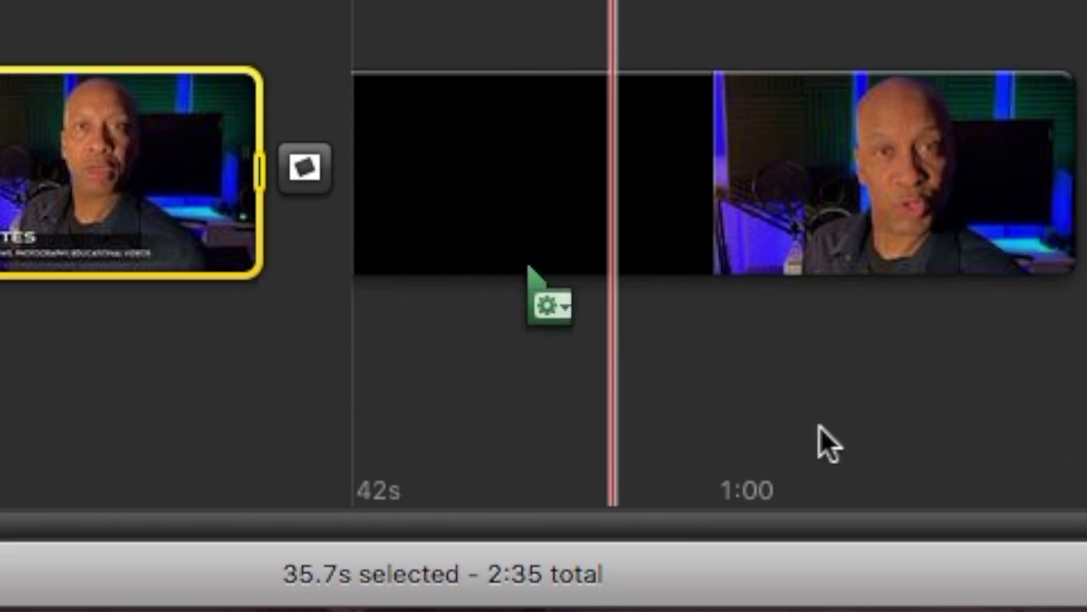
left_click(548, 305)
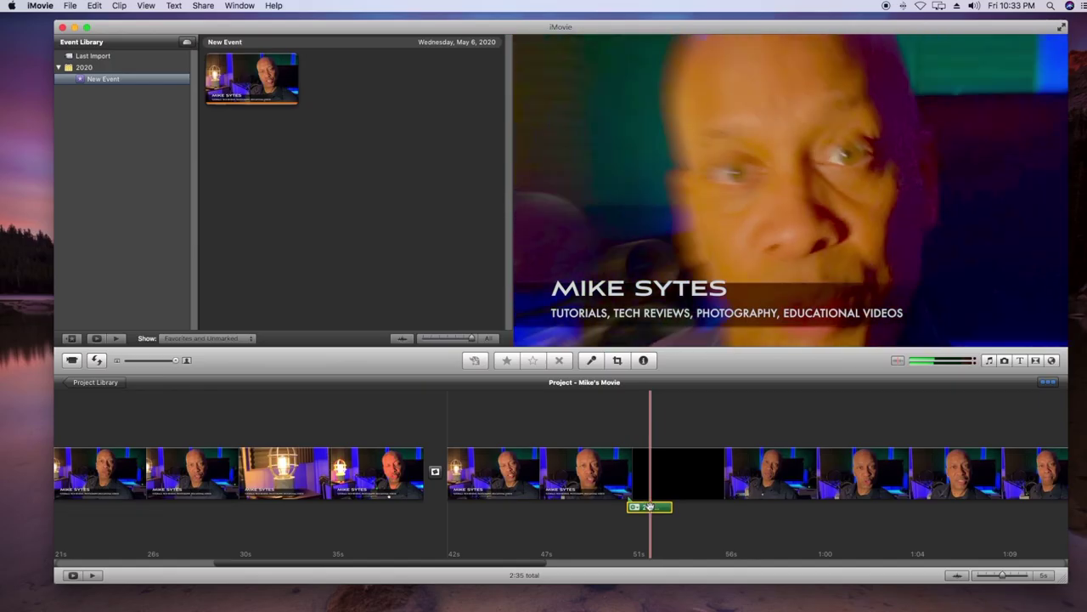
left_click_drag(649, 507, 462, 505)
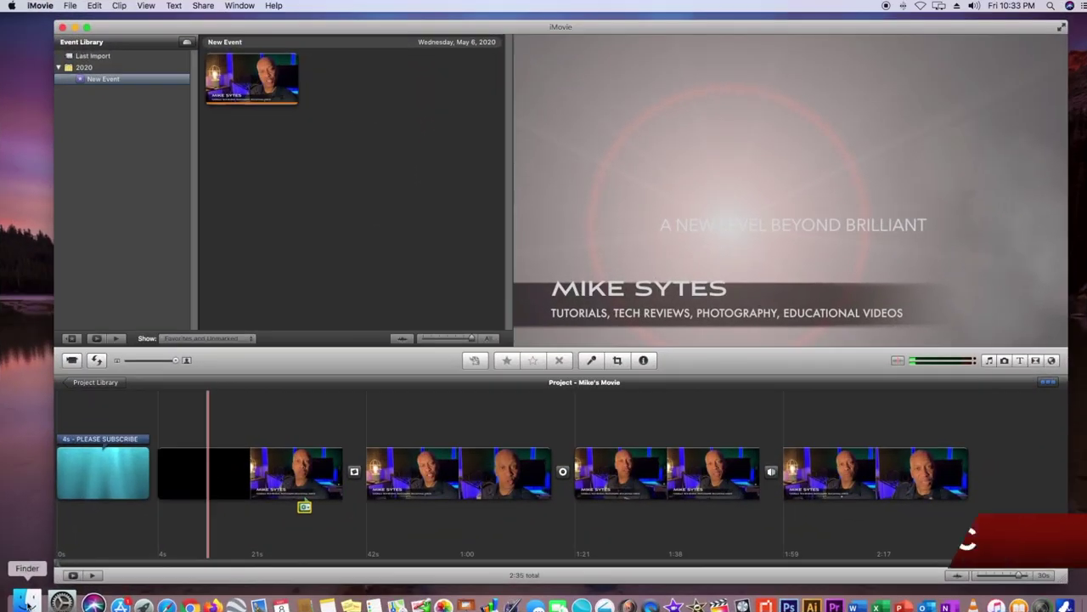
Step: Switch to Finder and add Wishful_Thinking.mp3 from Downloads > MEDIA 1 > AUDIO to the iMovie project, attached beneath the later part of the second video clip
left_click(27, 599)
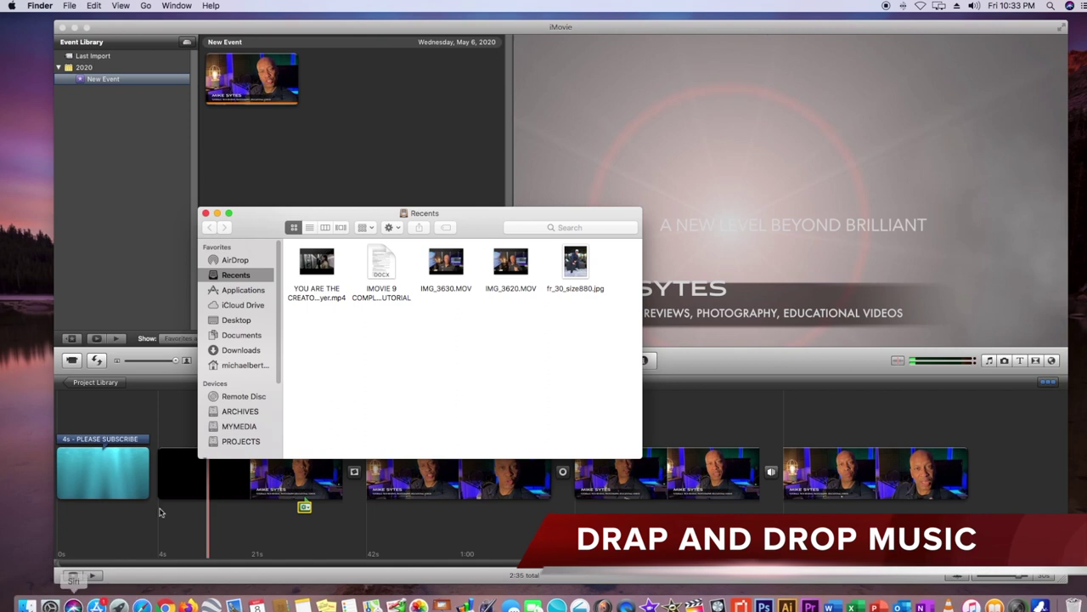
left_click(246, 351)
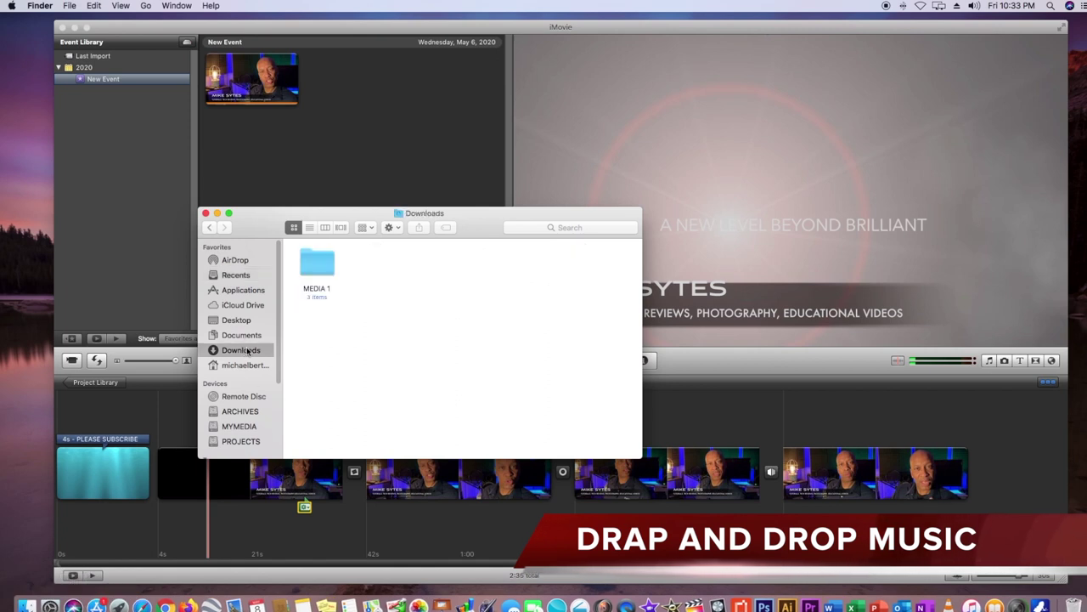
double_click(316, 269)
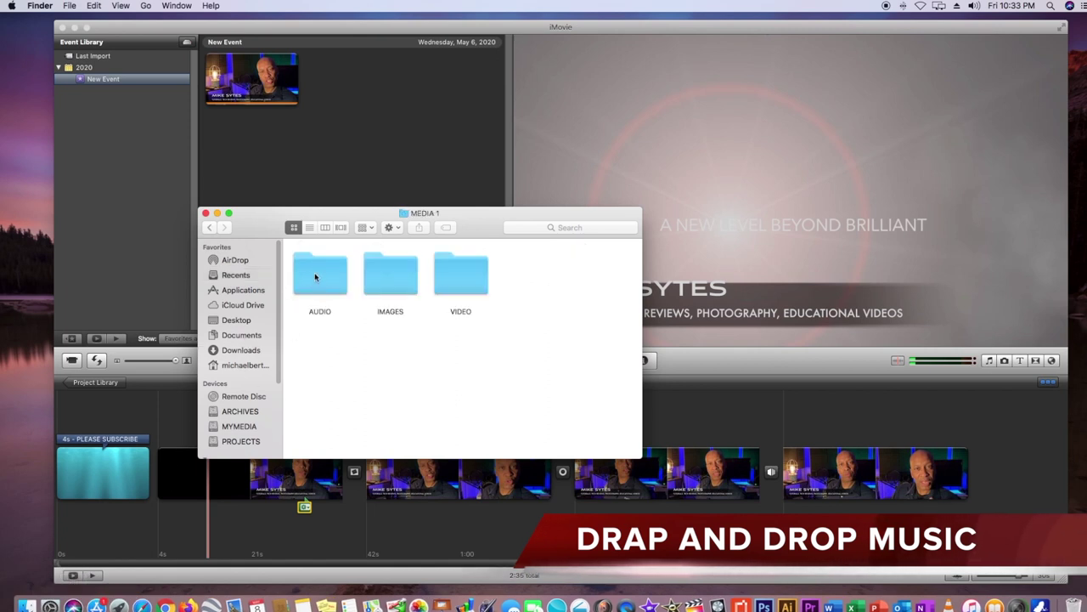
left_click_drag(464, 227, 539, 109)
double_click(388, 163)
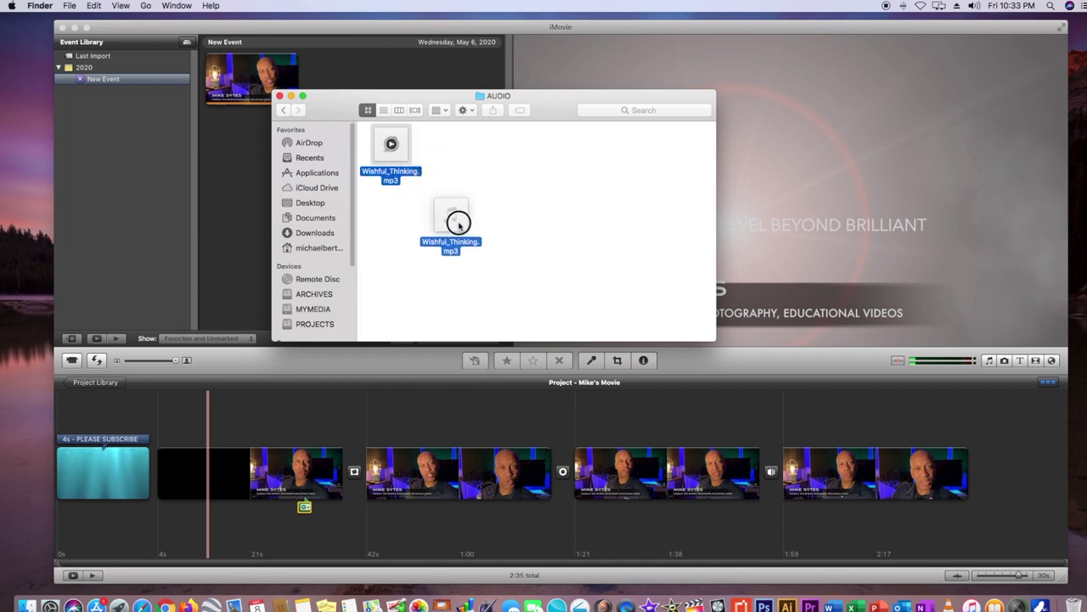
left_click_drag(397, 352, 423, 432)
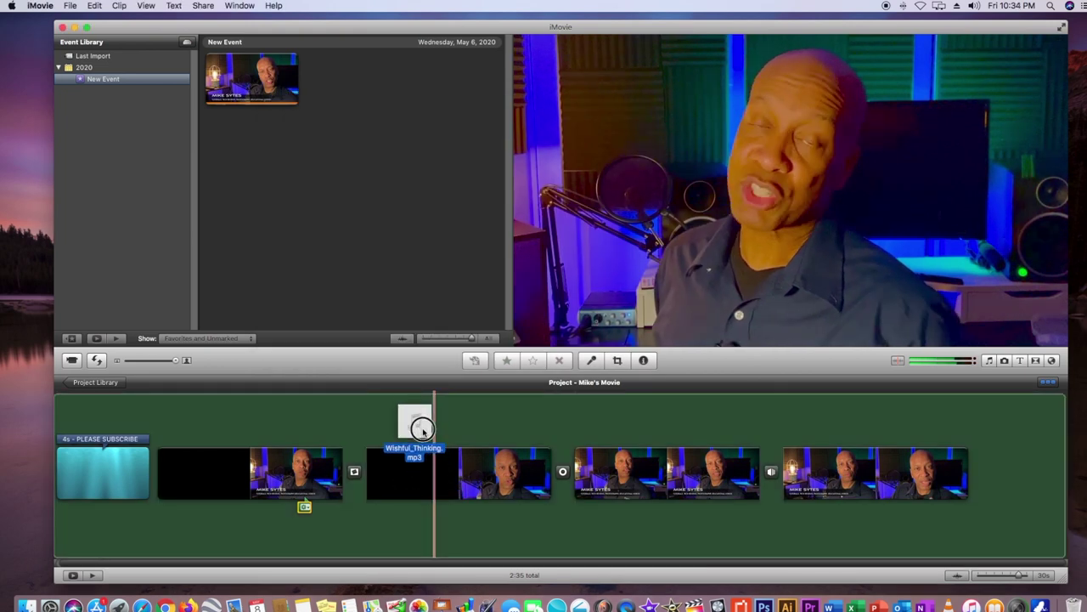
left_click_drag(423, 433, 492, 486)
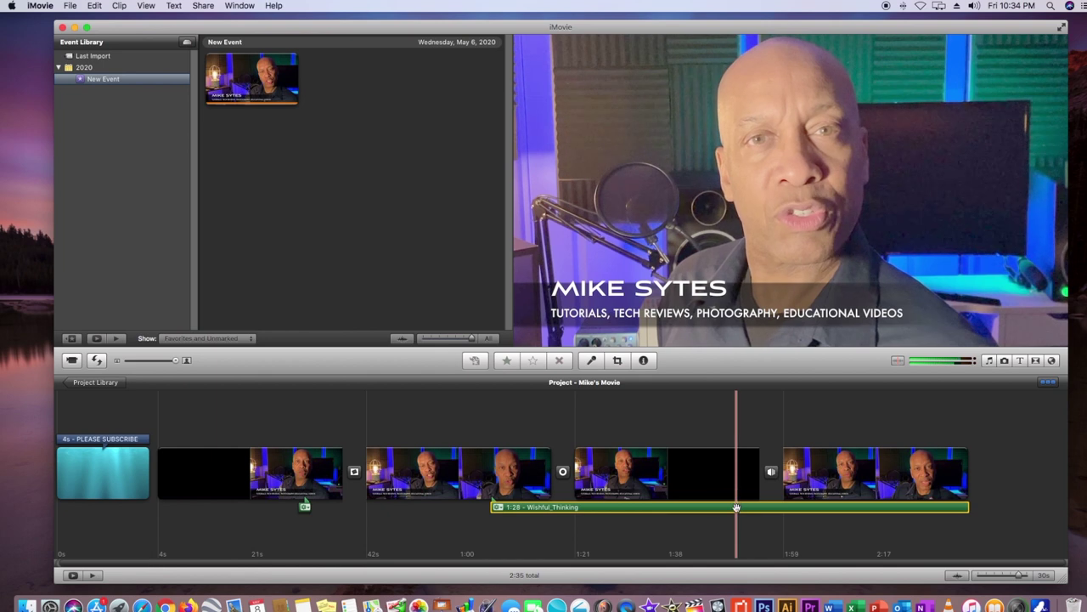
Step: Move the Wishful_Thinking music to begin at the end of the first video clip and extend its duration to 1:39
left_click_drag(720, 509, 586, 518)
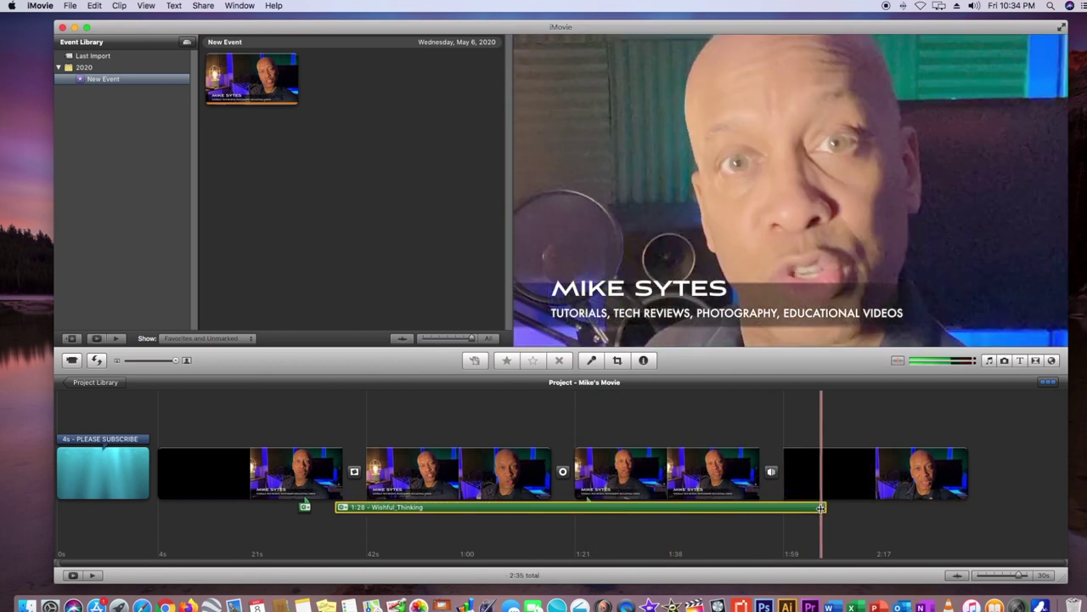
left_click_drag(828, 508, 908, 510)
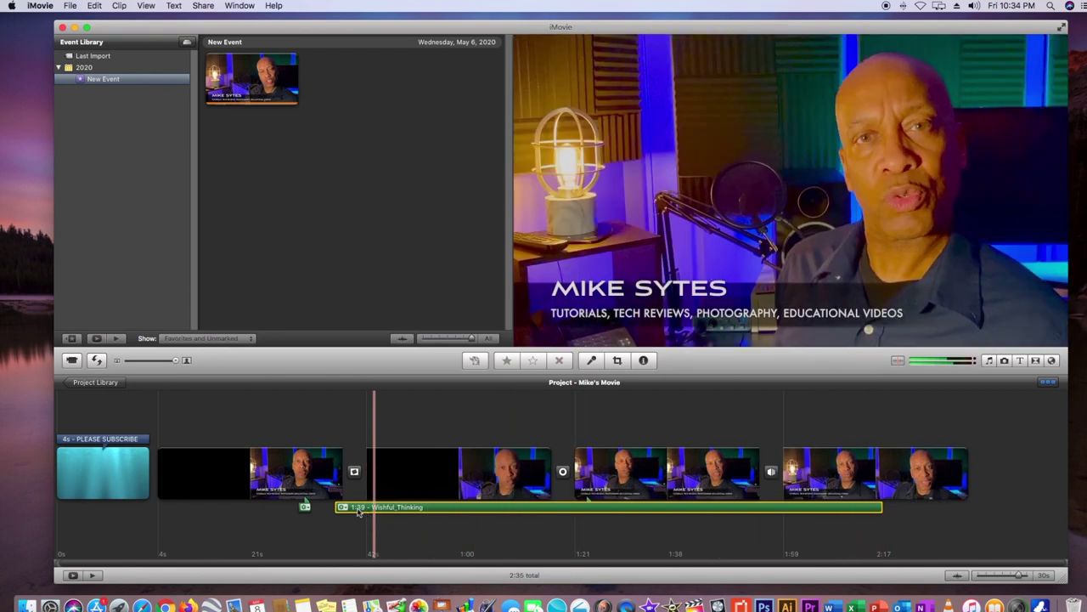
Step: Open the audio adjustments of the Wishful_Thinking music and lower its volume
mouse_move(337, 508)
left_mouse_down()
mouse_move(726, 505)
mouse_move(331, 516)
left_mouse_up()
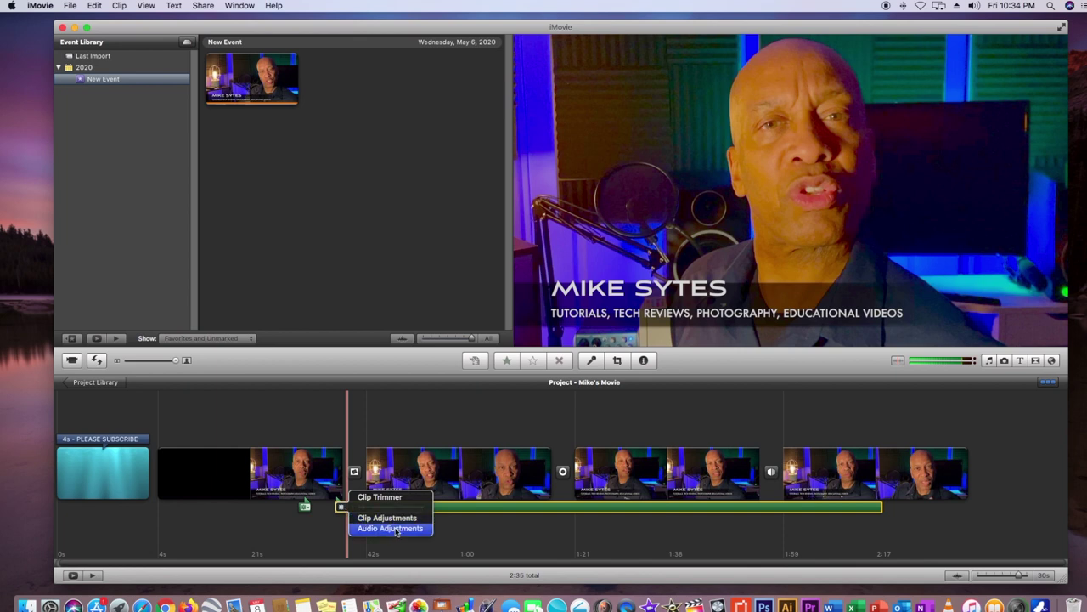
left_click(390, 527)
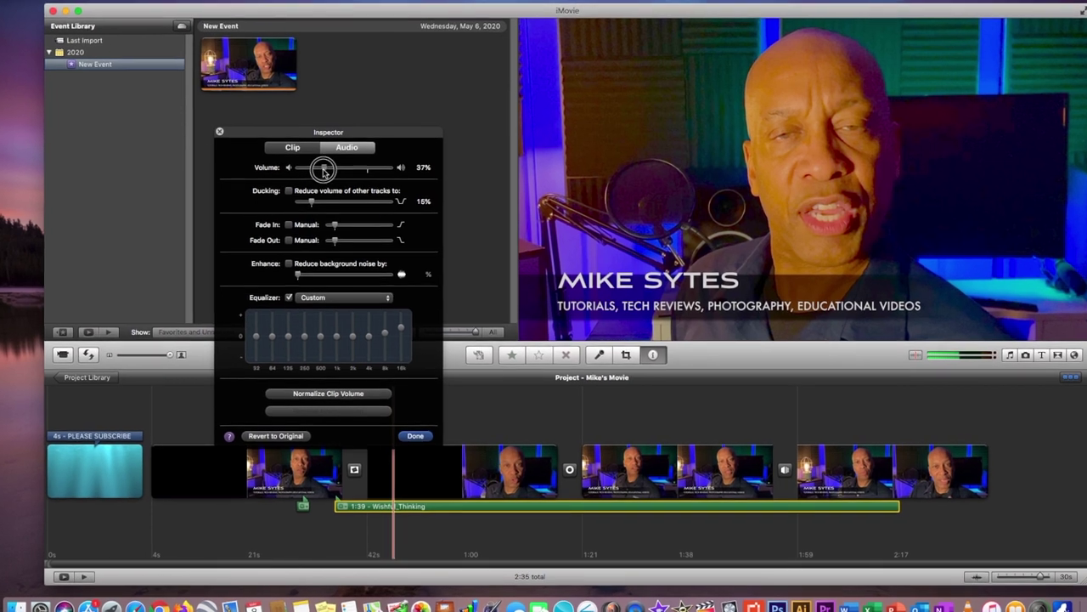
left_click_drag(361, 185, 345, 188)
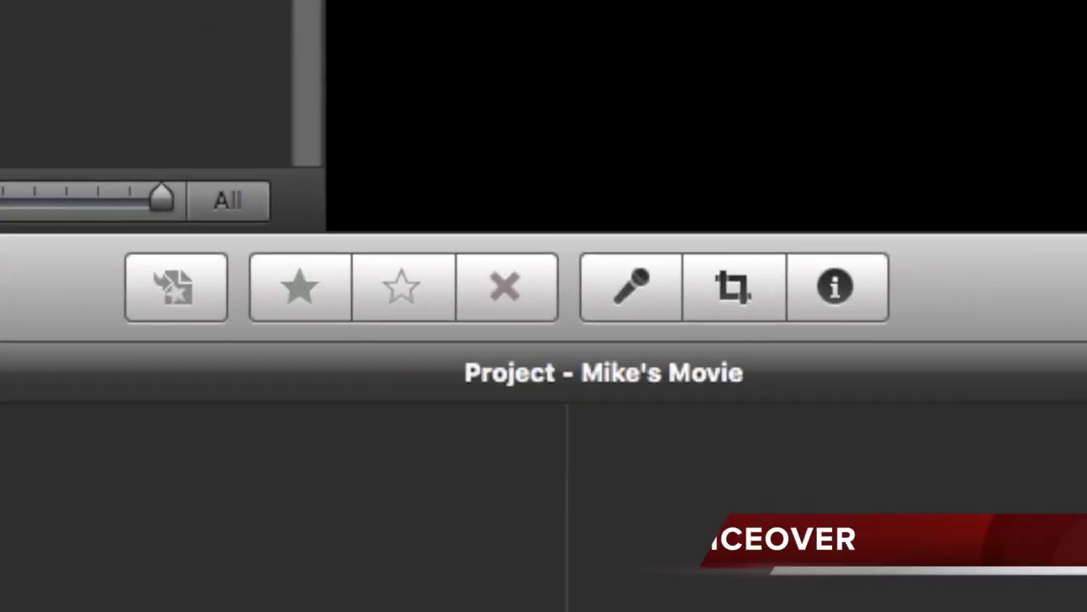
Step: Set up voiceover recording from Built-in Line Input with input volume at 44% and project audio playing while recording
left_click(626, 280)
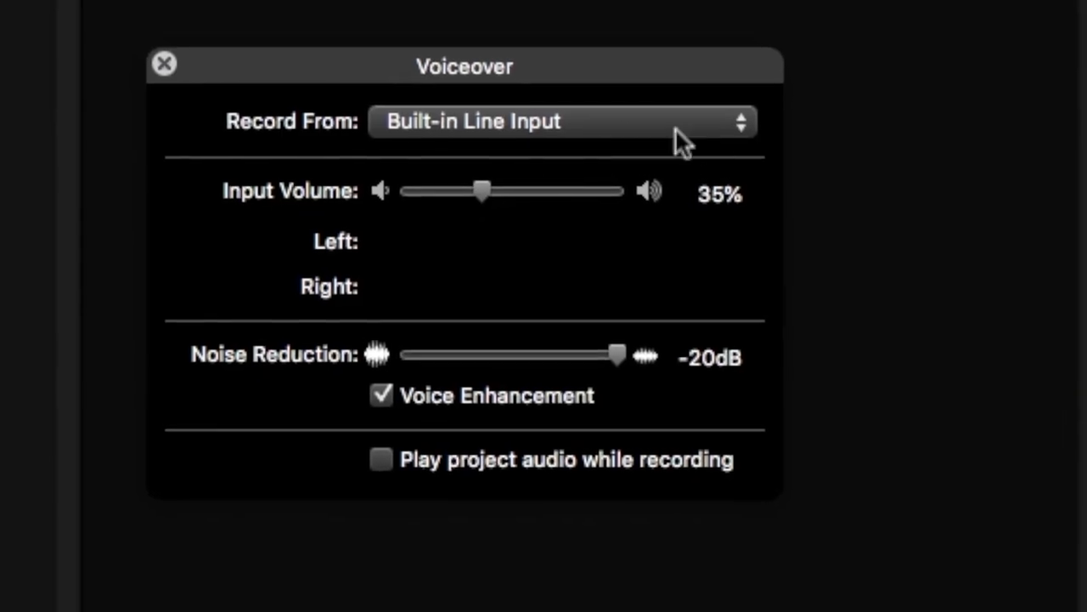
left_click(764, 132)
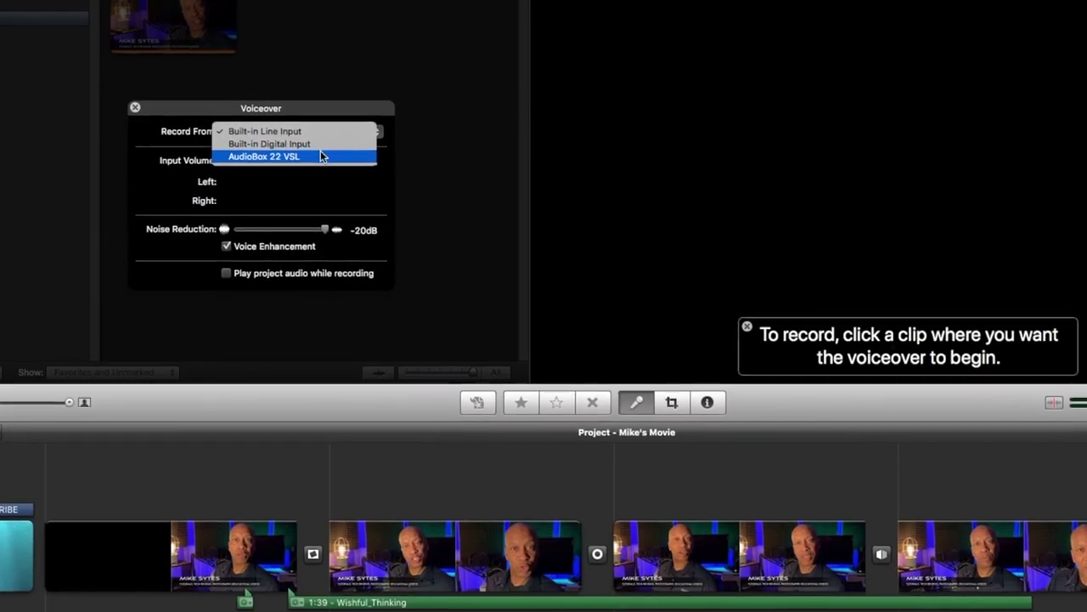
left_click(398, 154)
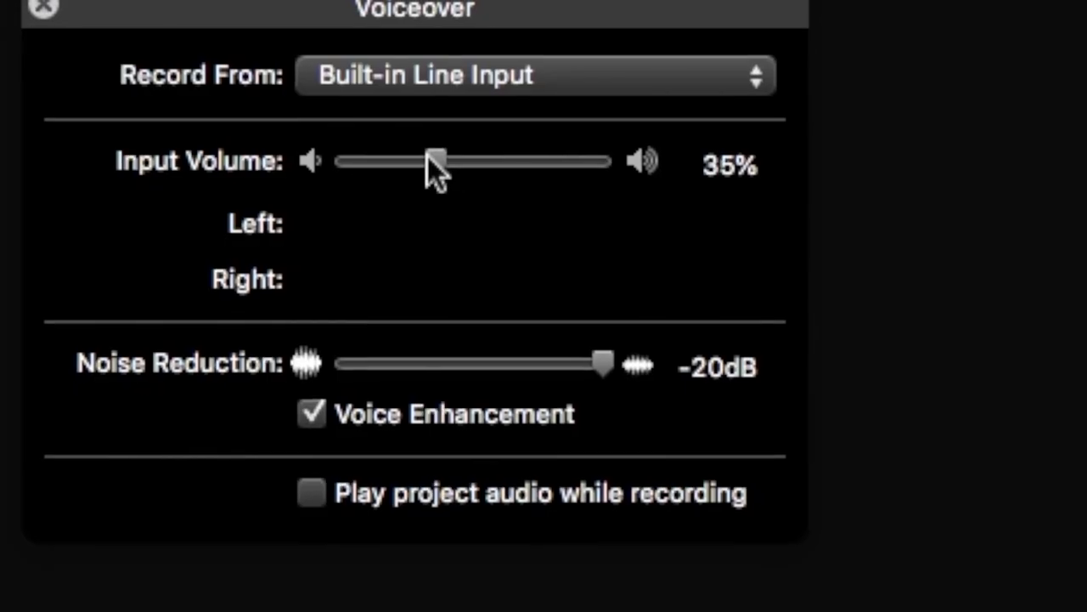
left_click_drag(275, 164, 292, 164)
mouse_move(503, 174)
left_mouse_down()
mouse_move(438, 174)
mouse_move(495, 174)
mouse_move(440, 174)
mouse_move(530, 189)
mouse_move(508, 189)
left_mouse_up()
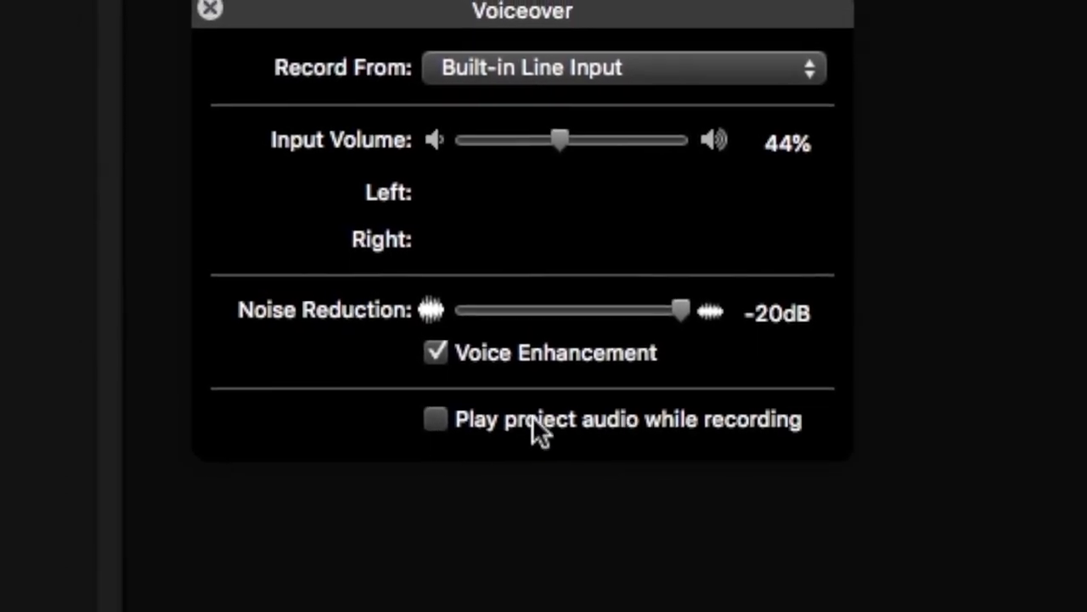
left_click(427, 411)
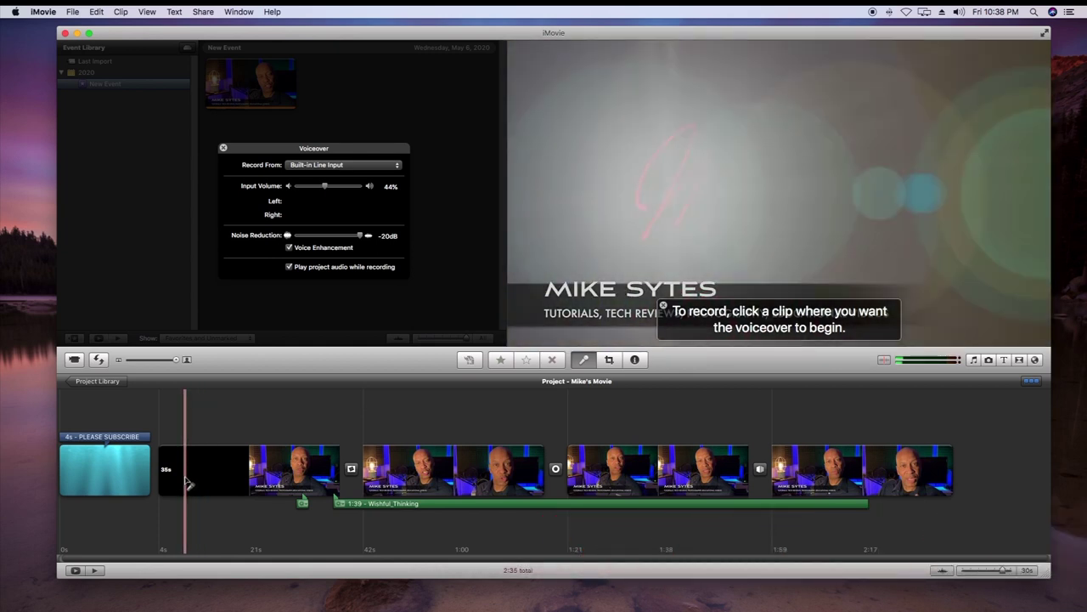
Step: Record an 11-second voiceover starting early in the first video clip and a 15-second one within the second video clip
left_click(187, 483)
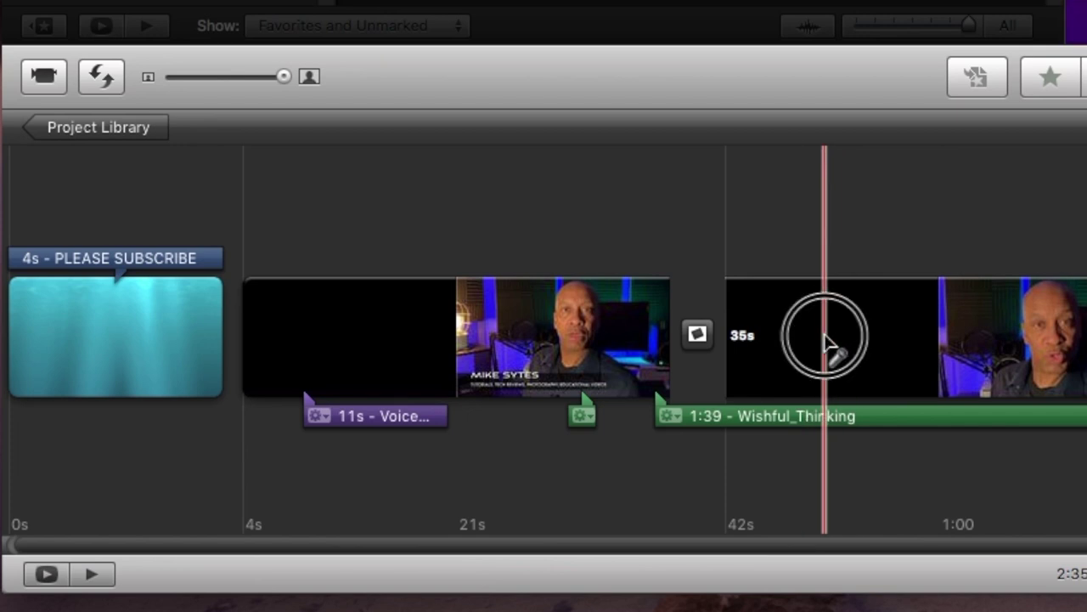
left_click(828, 344)
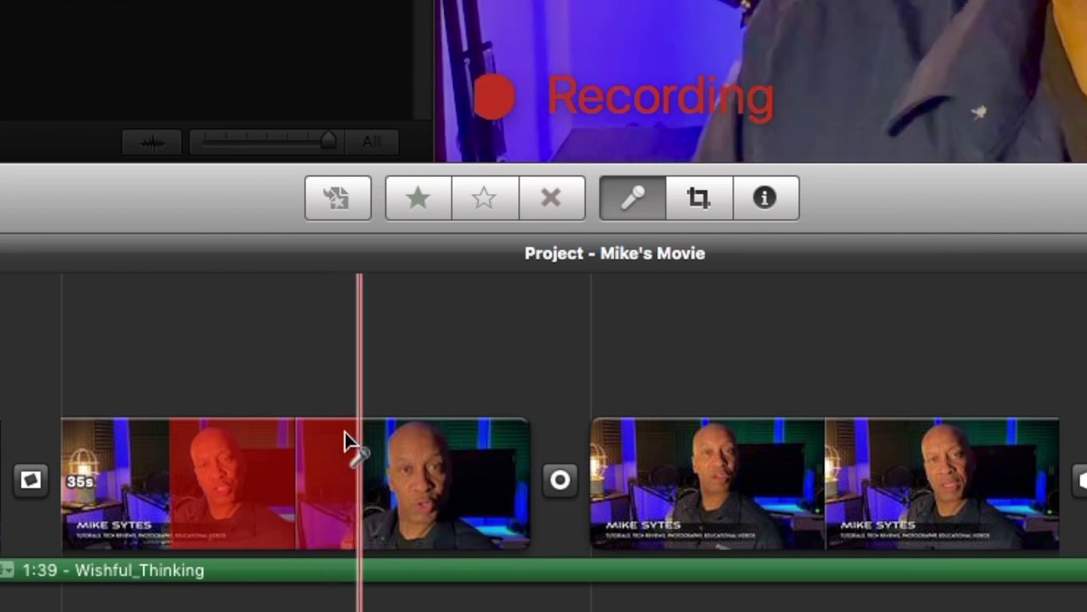
left_click(378, 463)
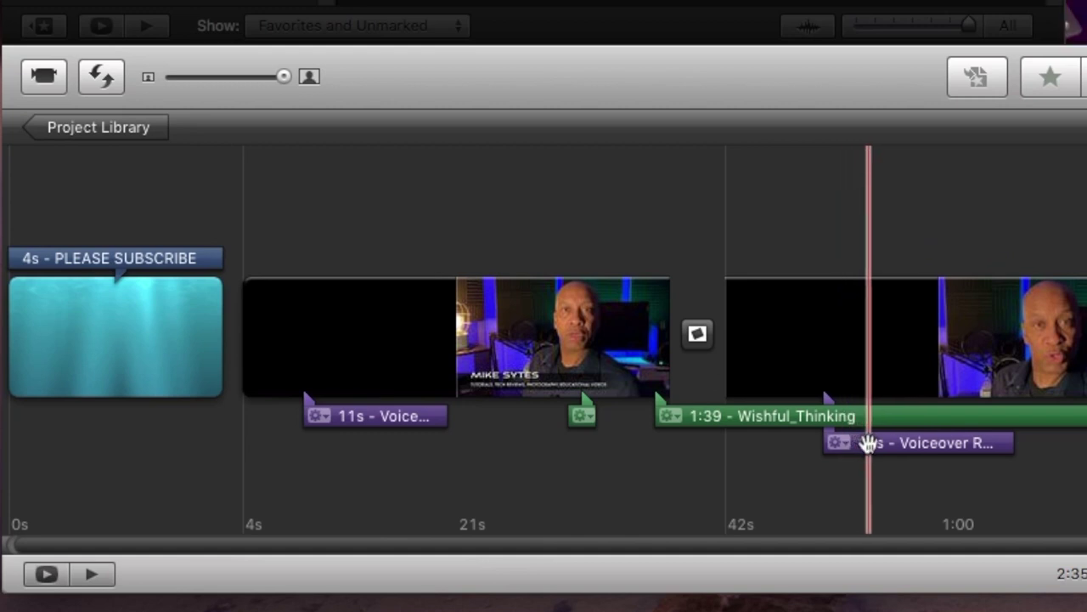
left_click(871, 445)
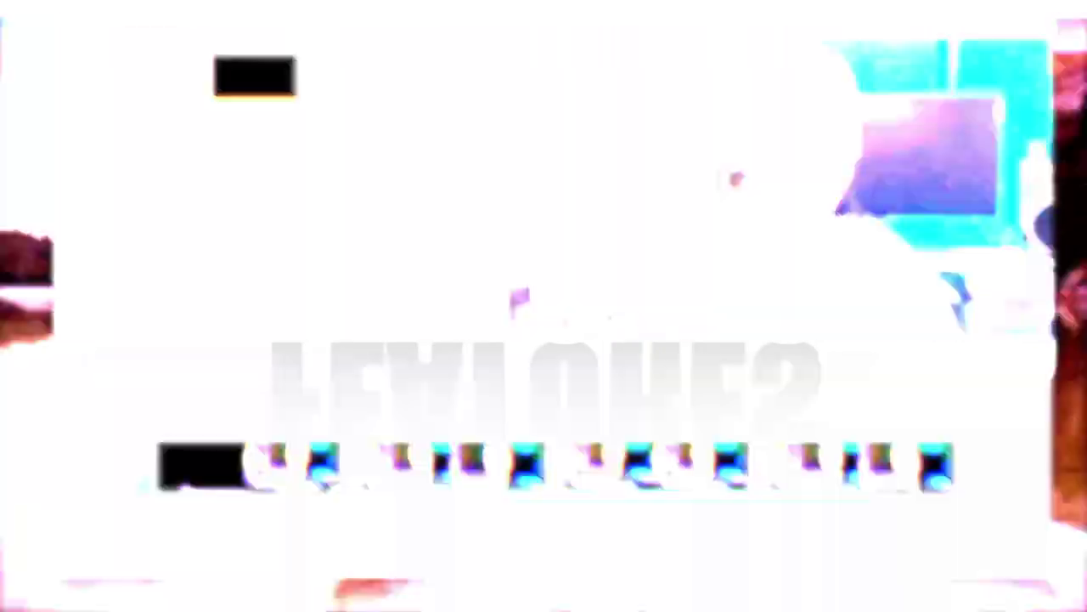
Step: Open the iMovie preferences and review the General, Browser, Video and Fonts settings
left_click(43, 6)
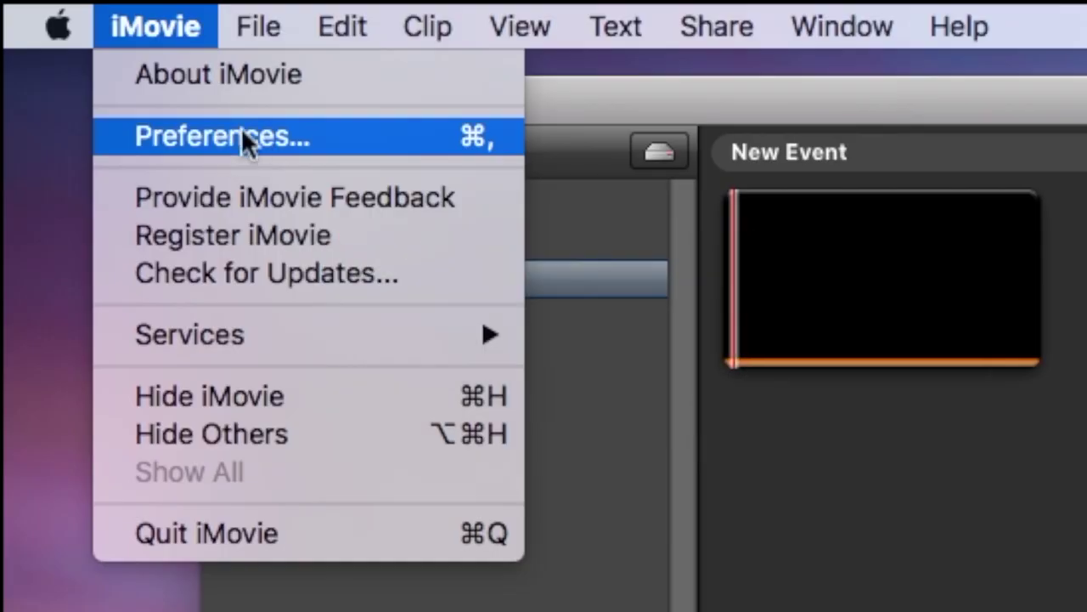
left_click(245, 136)
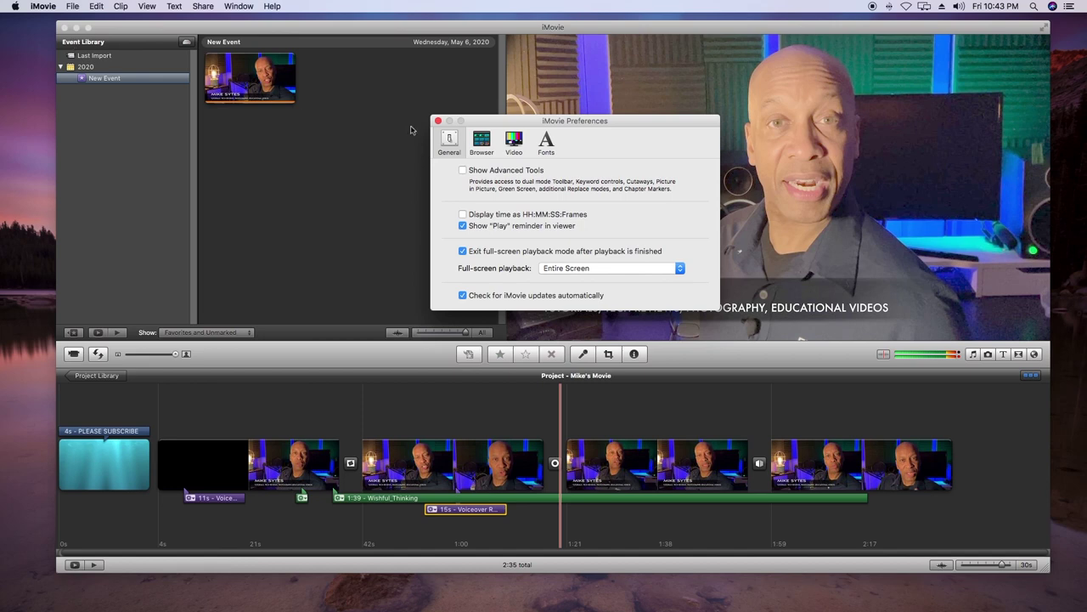
left_click_drag(616, 120, 597, 121)
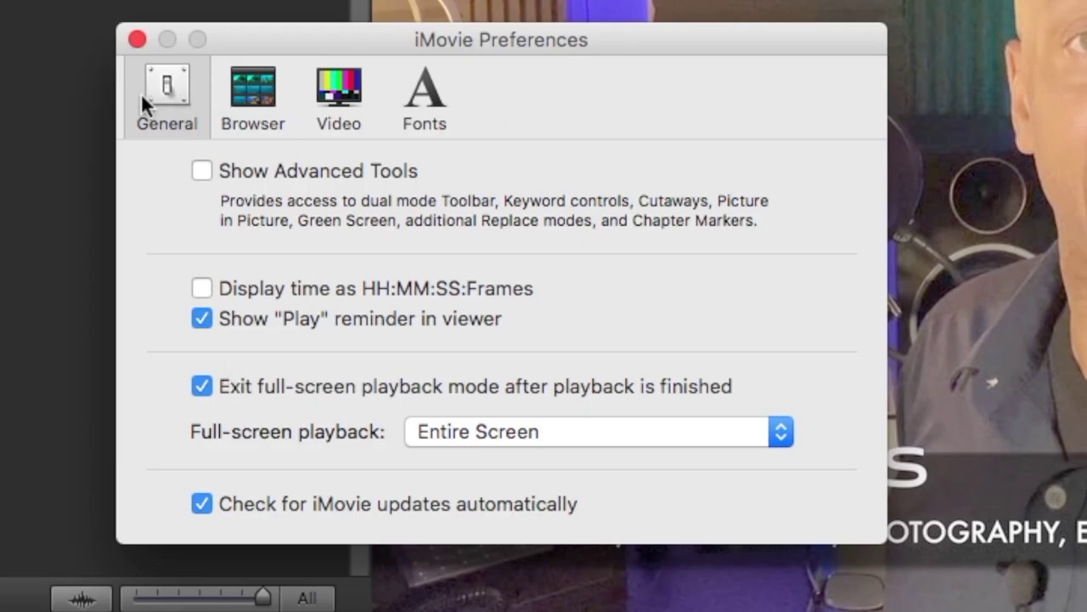
left_click(243, 85)
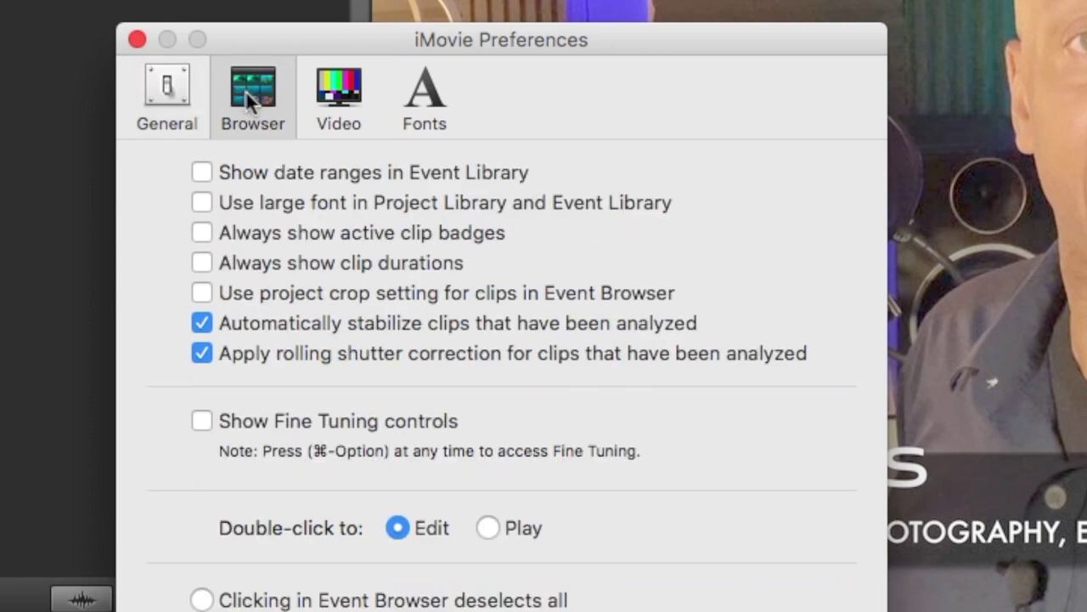
left_click(333, 89)
left_click(424, 92)
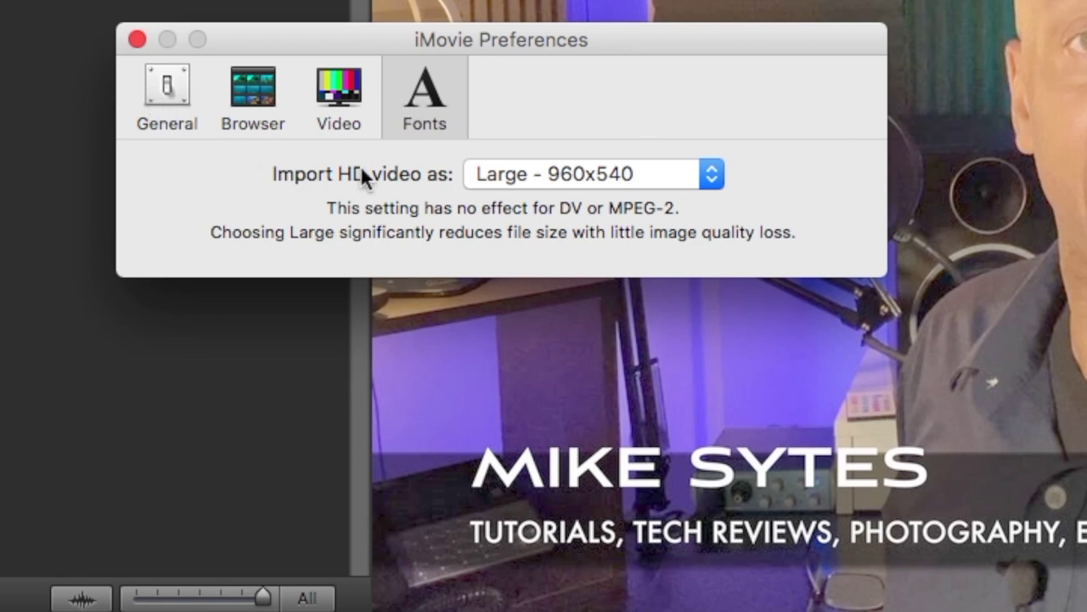
left_click(416, 113)
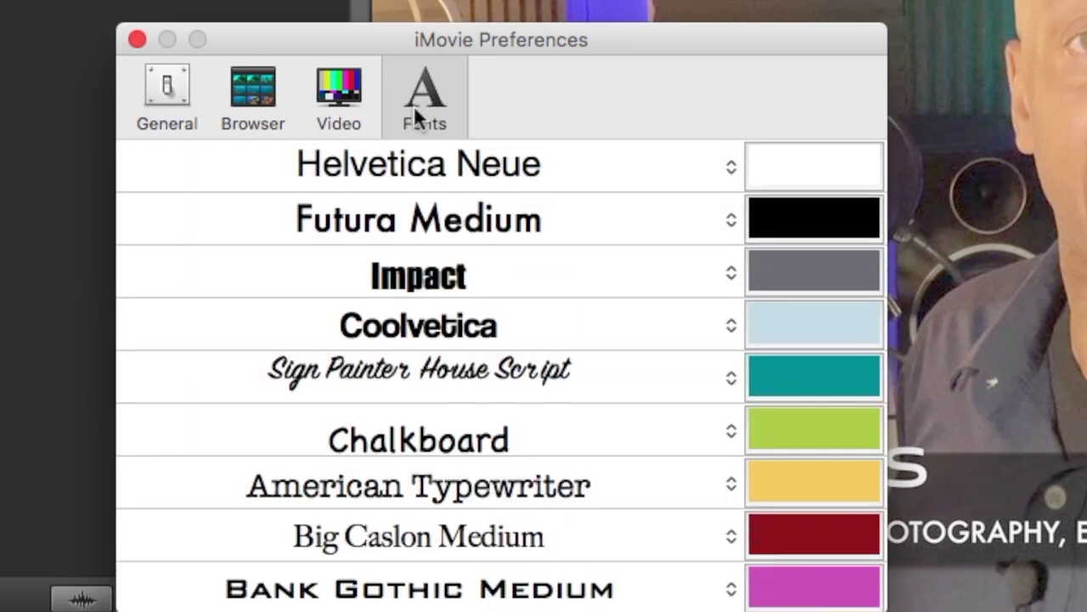
Step: Enable Show Advanced Tools in the General preferences and open the Video settings
left_click(162, 99)
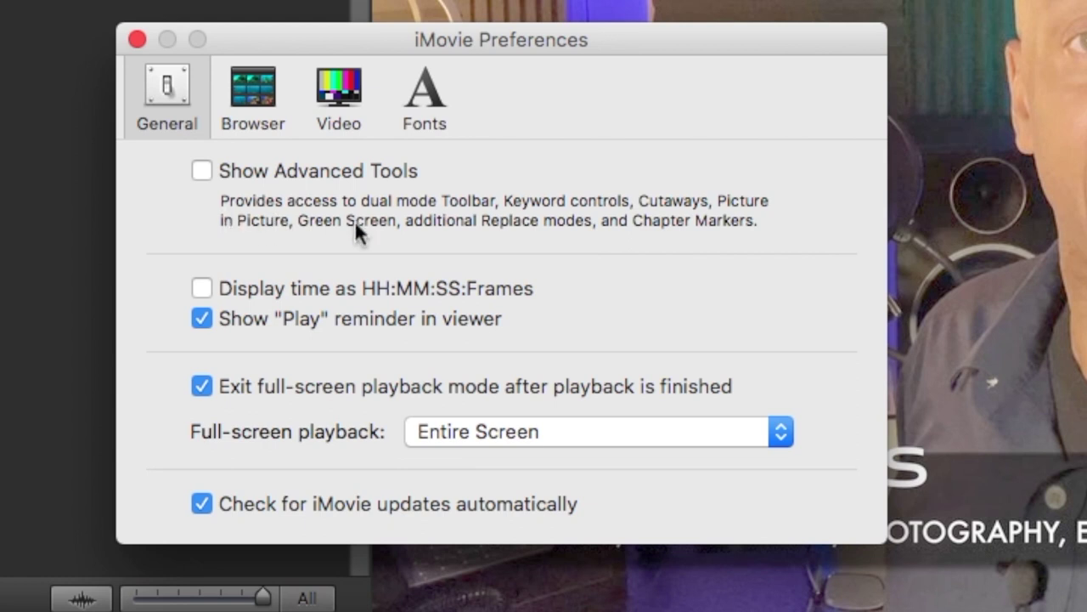
left_click(201, 171)
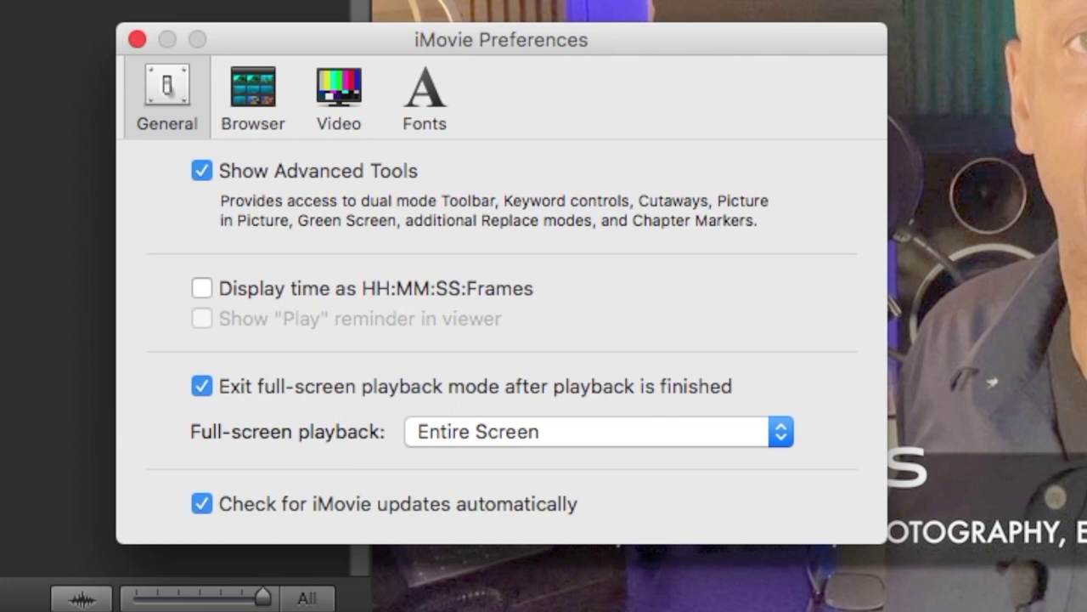
left_click(991, 382)
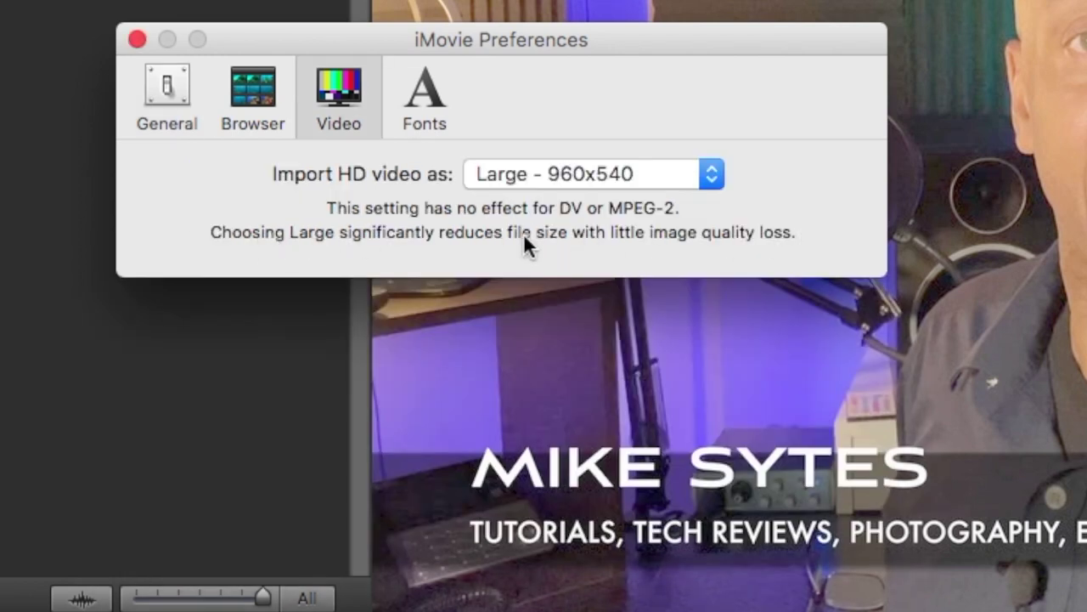
Step: In the Fonts preferences, replace Helvetica Neue with 7th Service 3D Italic and Futura Medium with AppleMyungjo Regular
left_click(422, 100)
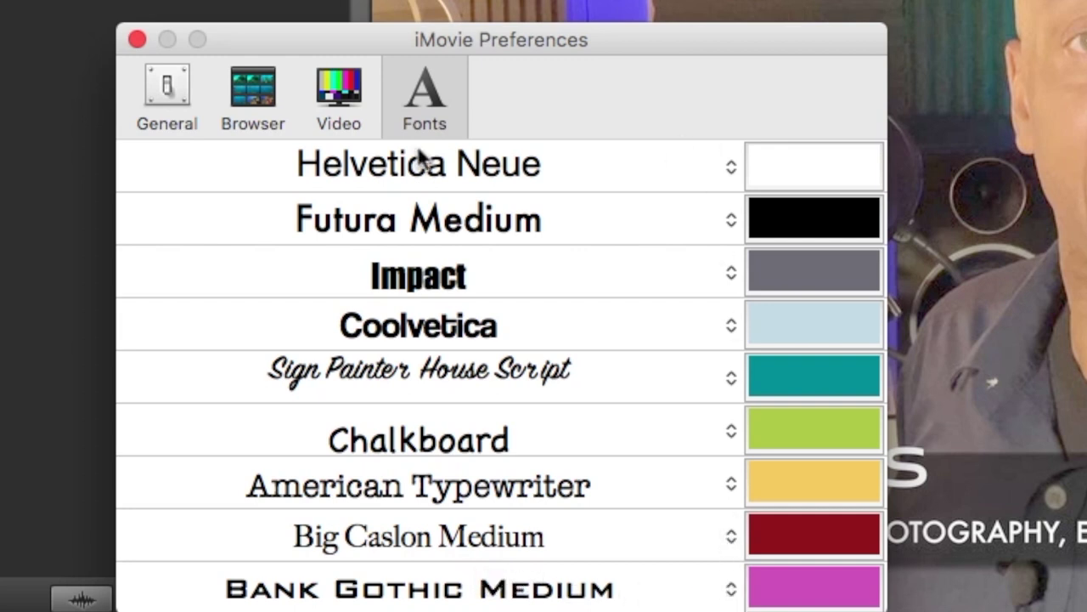
left_click(730, 169)
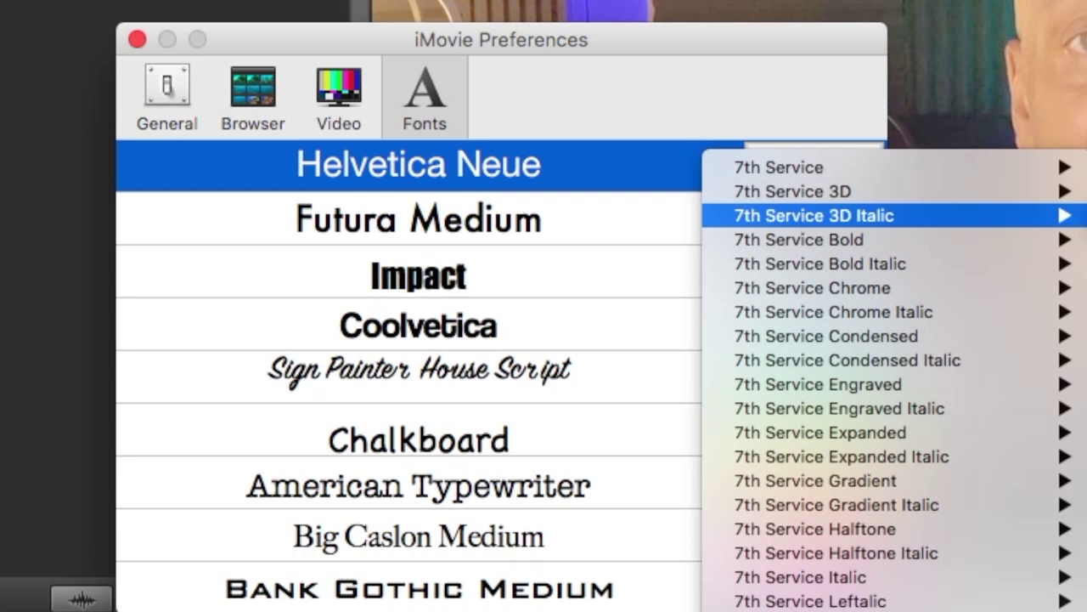
left_click(922, 215)
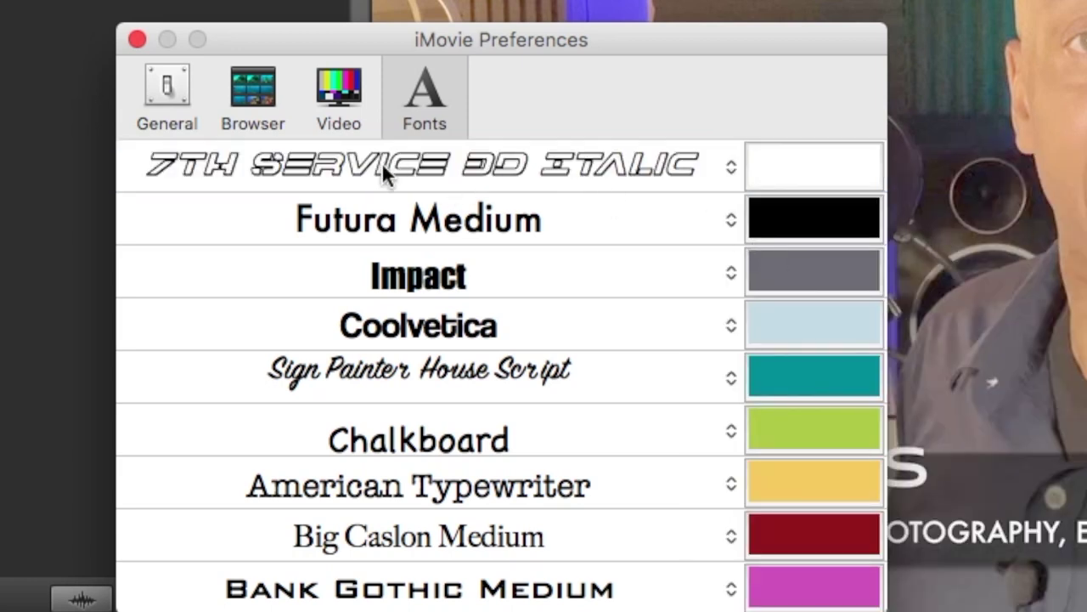
left_click(728, 212)
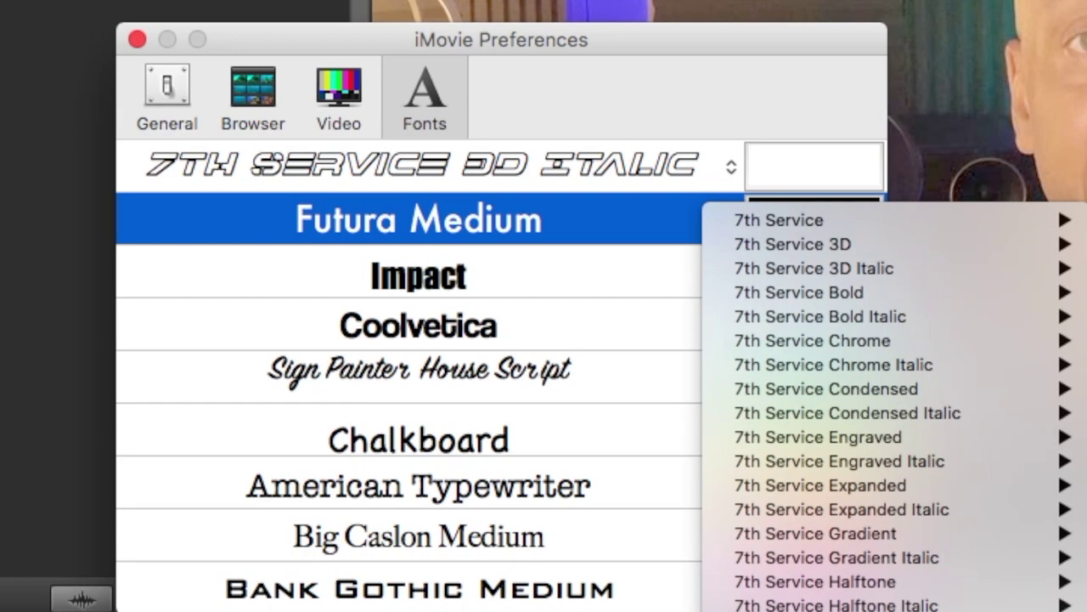
scroll(892, 340, "down", 10)
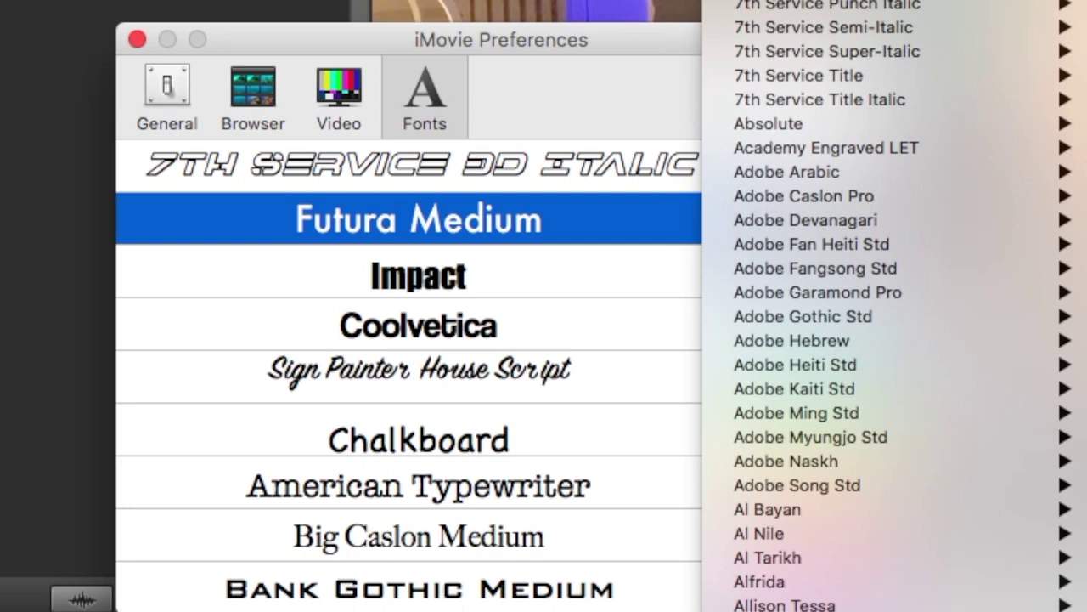
left_click(807, 219)
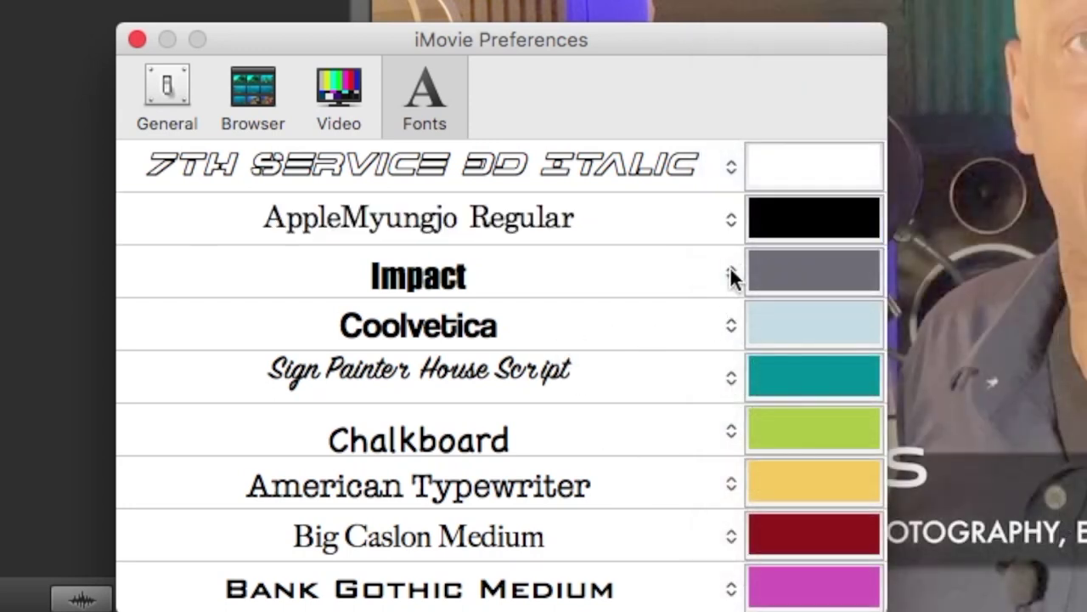
Step: Replace the Impact font in the third row of the font list with Jazz LET Plain:1.0
left_click(731, 273)
scroll(892, 340, "down", 10)
scroll(892, 306, "down", 10)
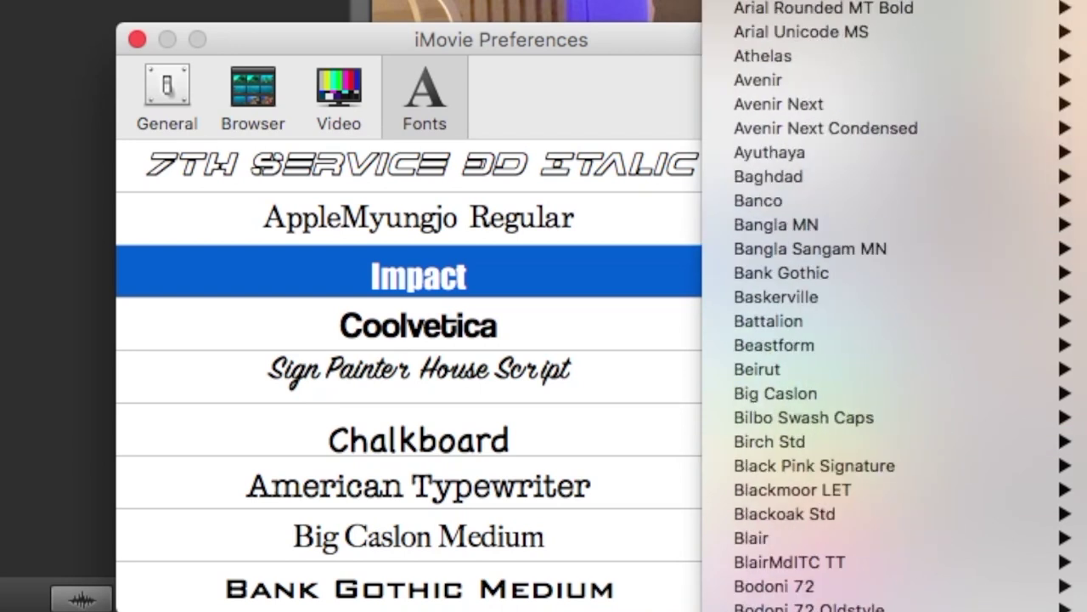
scroll(892, 306, "down", 15)
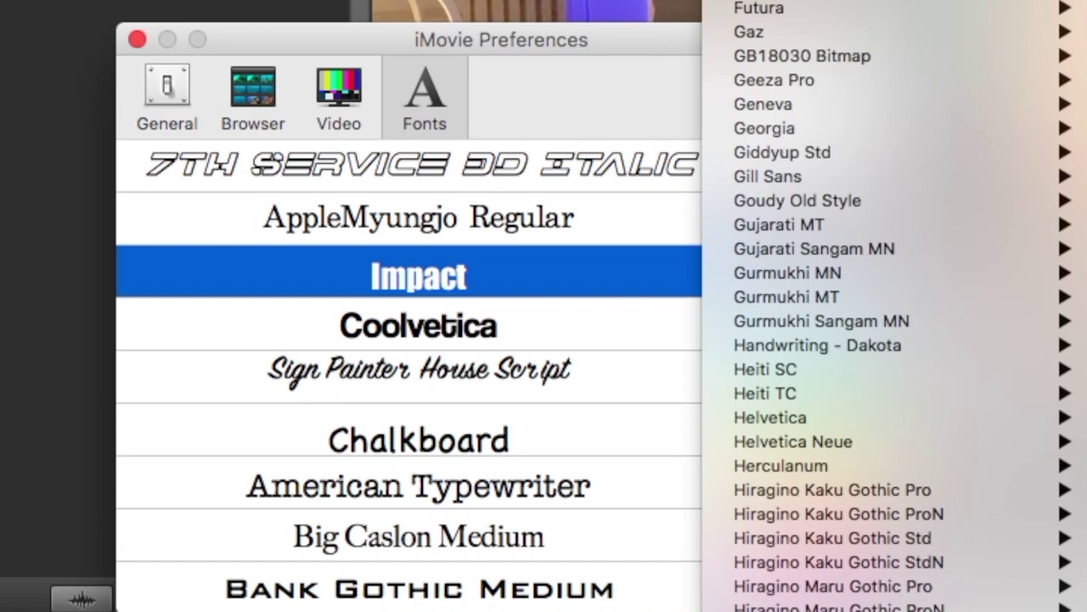
left_click(991, 383)
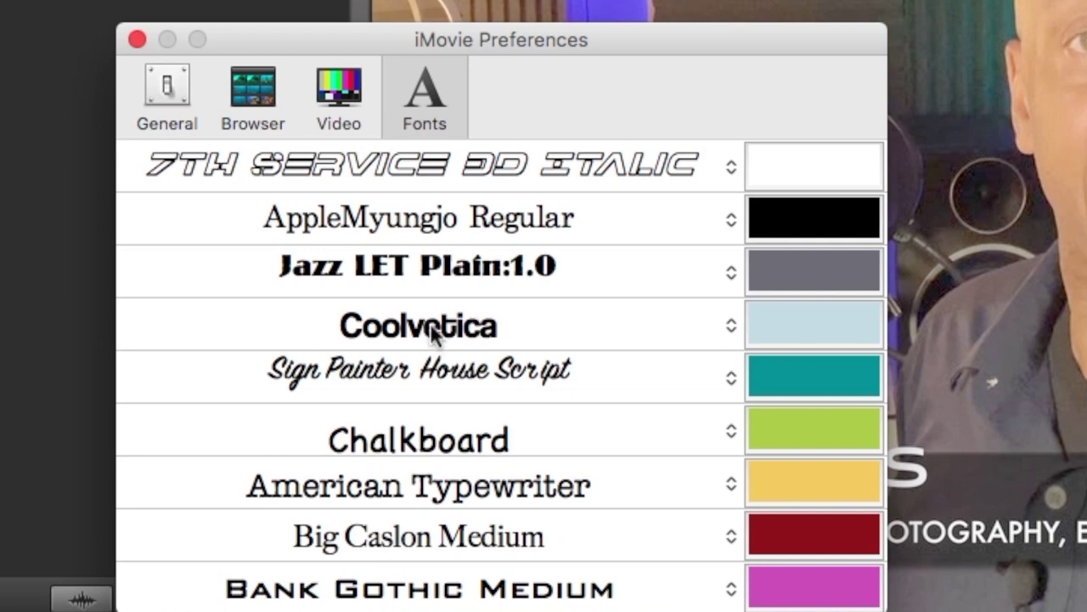
Step: Replace the Coolvetica font in the fourth row of the font list with Oceanic Drift Italic
left_click(730, 325)
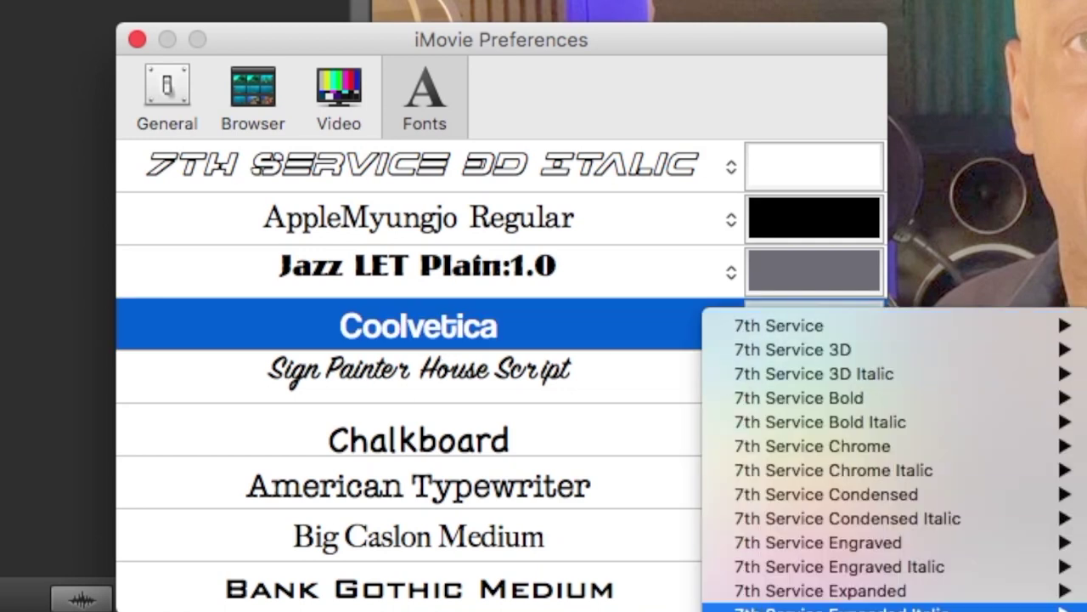
scroll(742, 595, "down", 5)
scroll(739, 594, "down", 20)
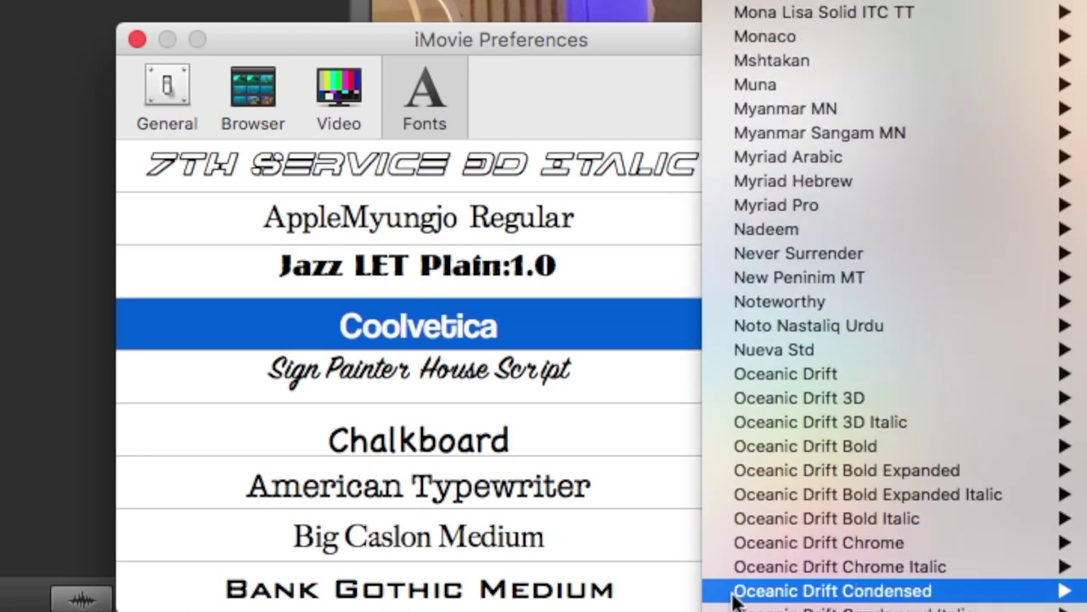
scroll(728, 586, "up", 15)
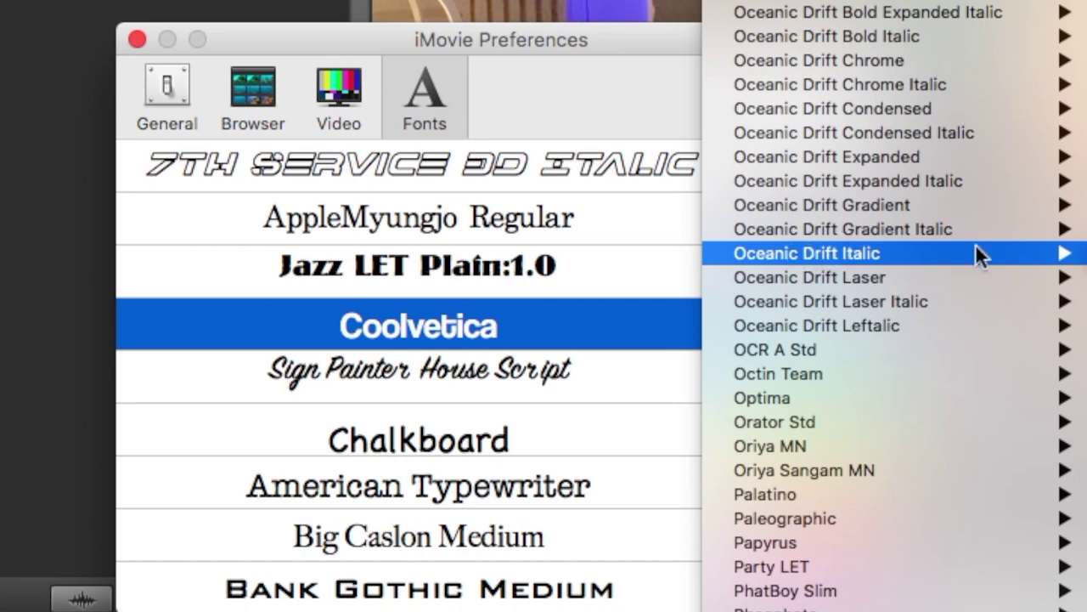
left_click(807, 253)
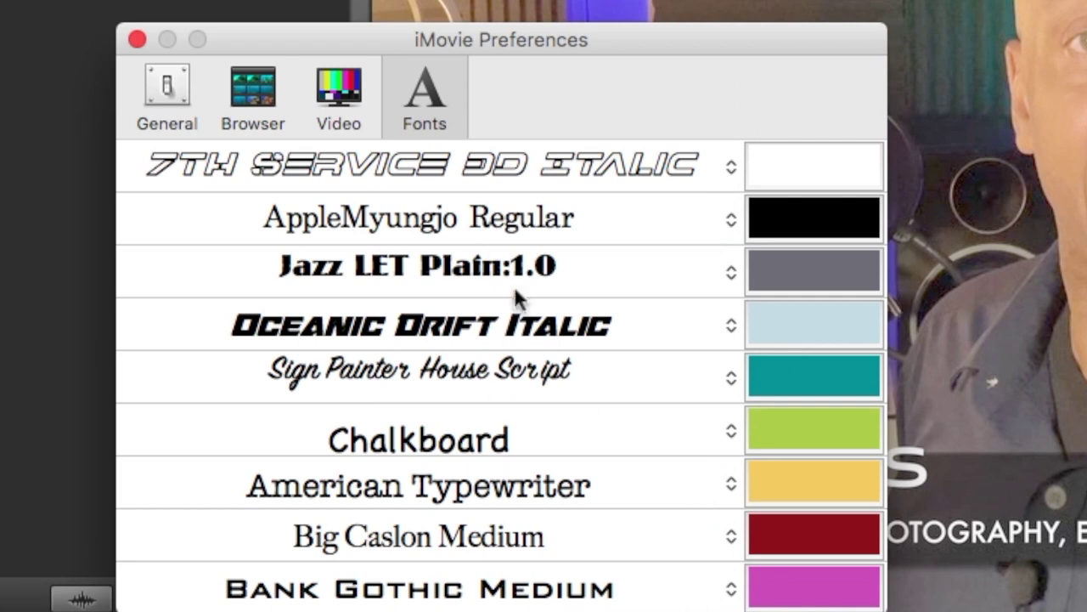